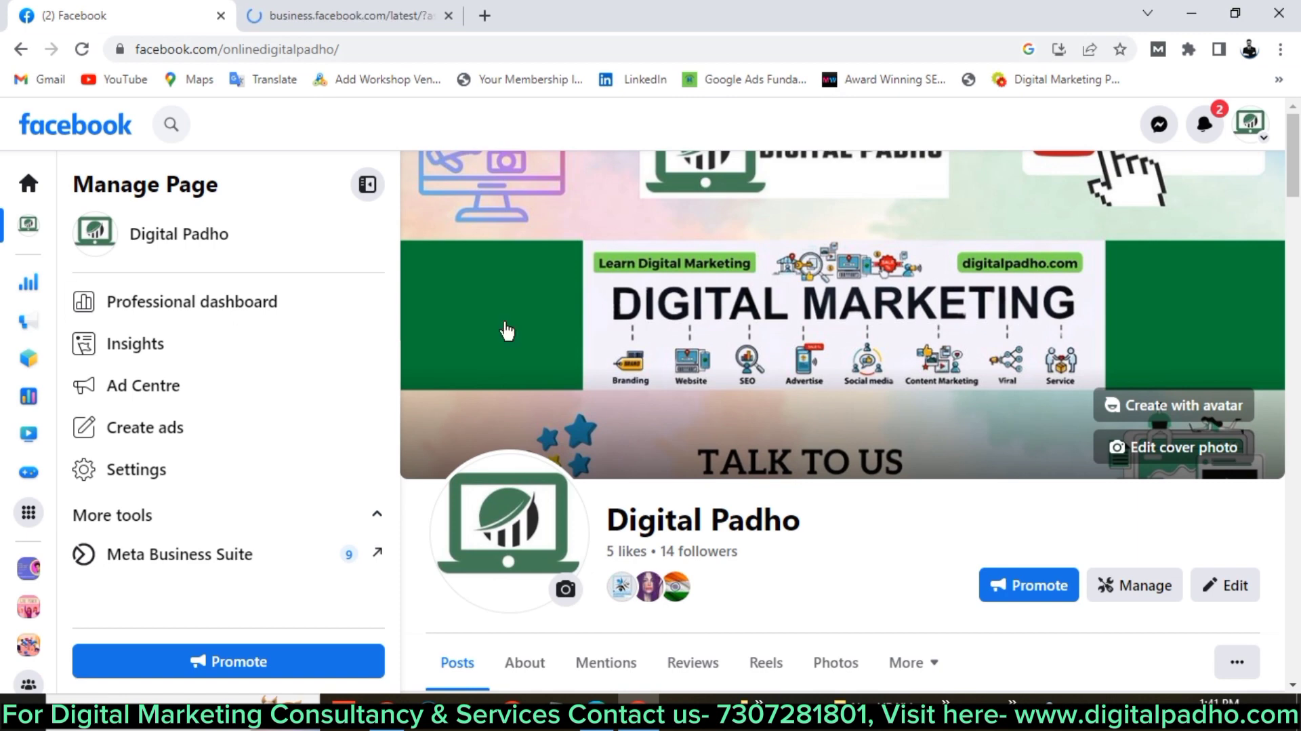
Visit the Meta Business Suite tab, then open the account menu on the Digital Padho page.
left_click(380, 10)
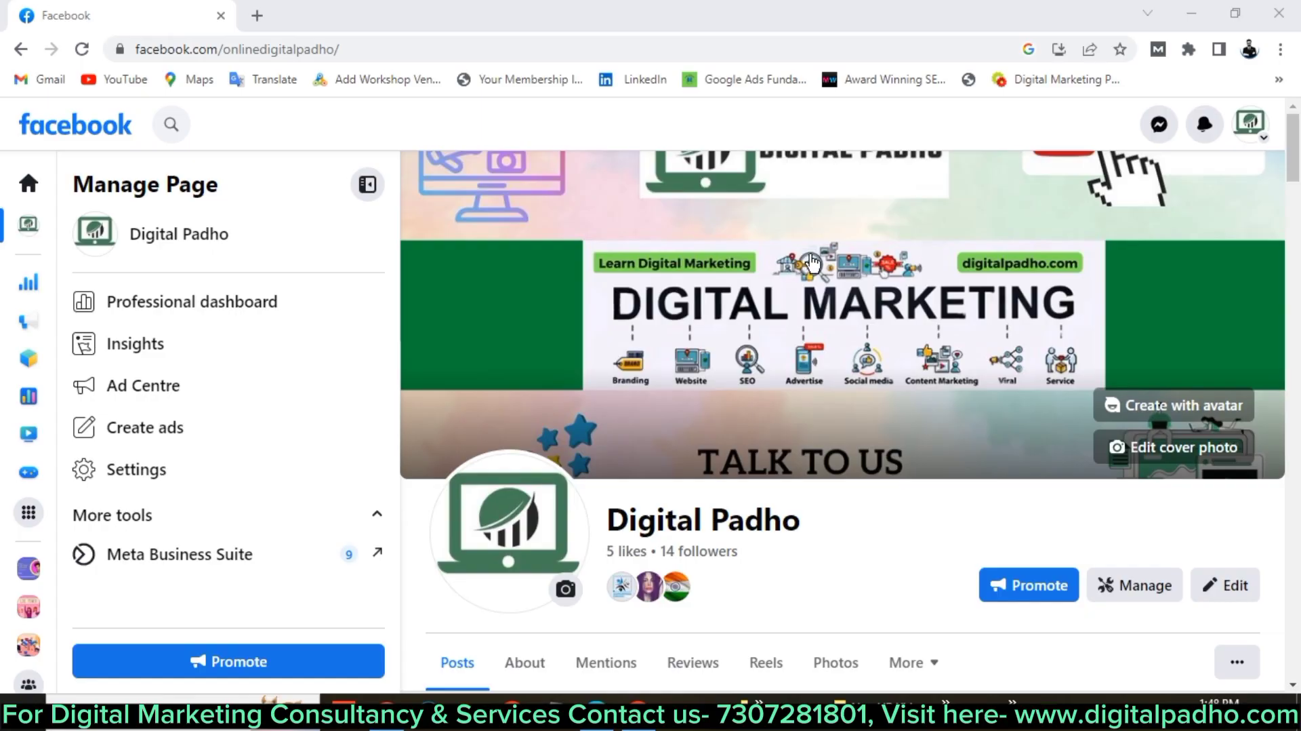
left_click(1250, 122)
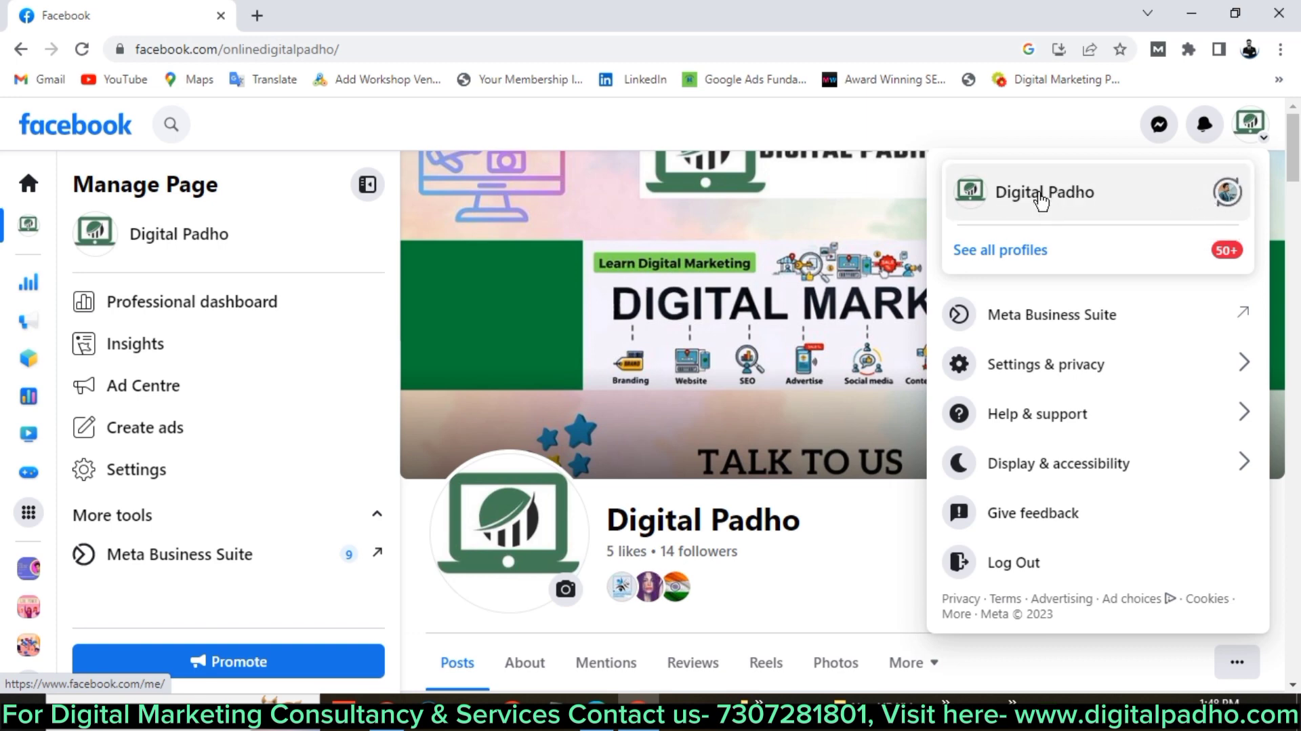
Dismiss the account menu and scroll through the Digital Padho page, ending back at the cover.
left_click(865, 521)
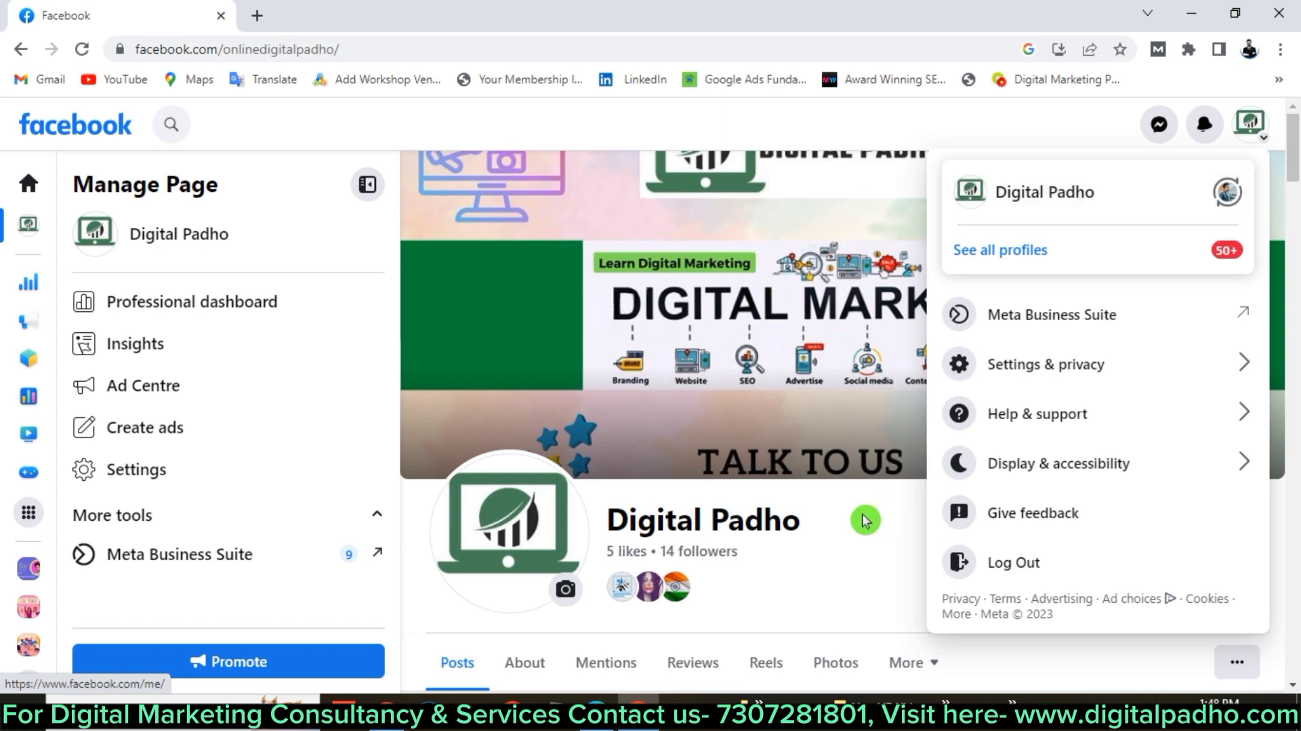
scroll(866, 520, "down", 5)
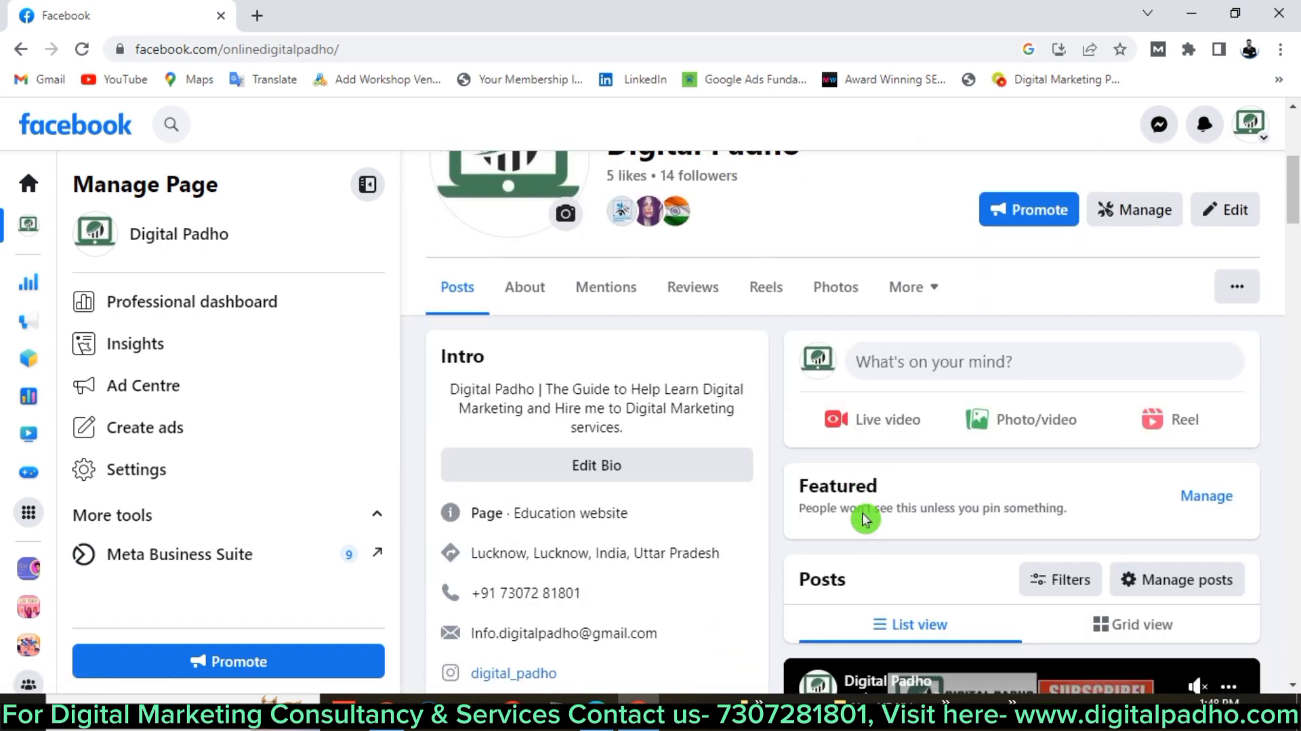
scroll(865, 520, "up", 3)
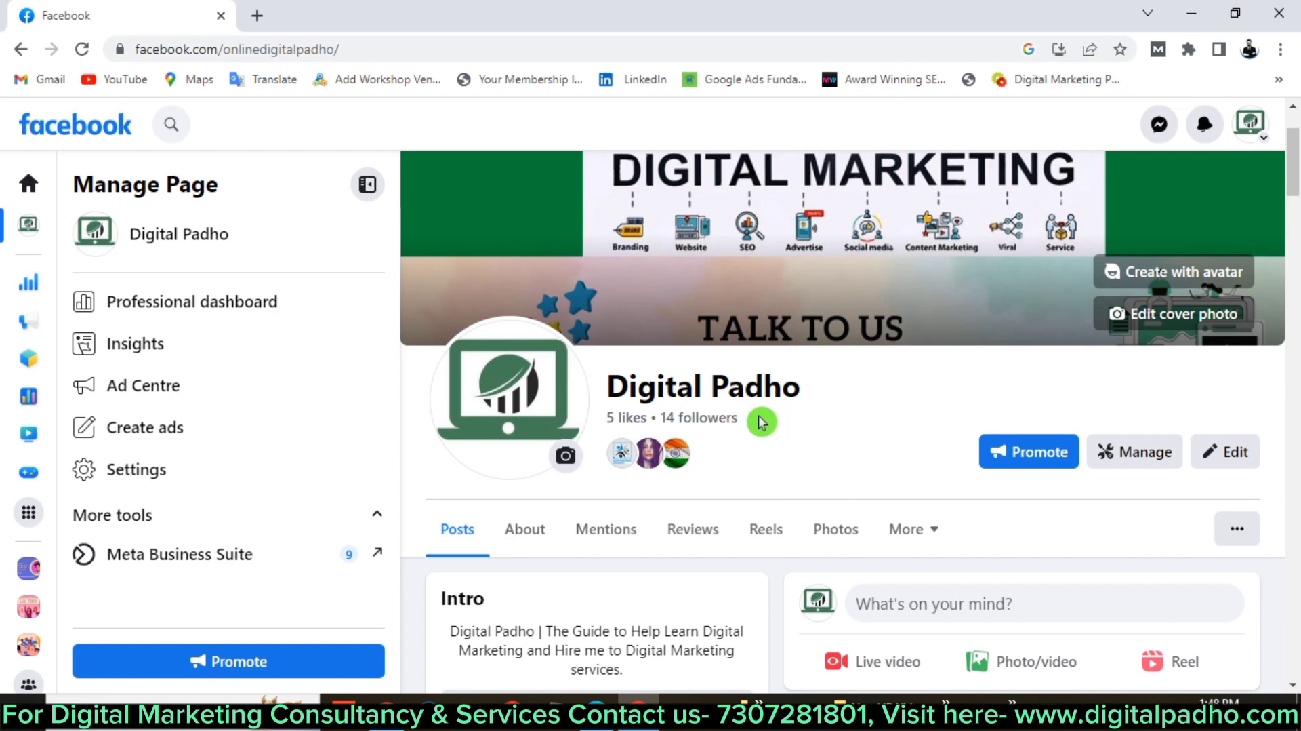
scroll(758, 415, "down", 1)
scroll(759, 415, "up", 1)
scroll(761, 422, "down", 1)
scroll(760, 422, "up", 1)
scroll(761, 422, "down", 2)
scroll(761, 422, "up", 3)
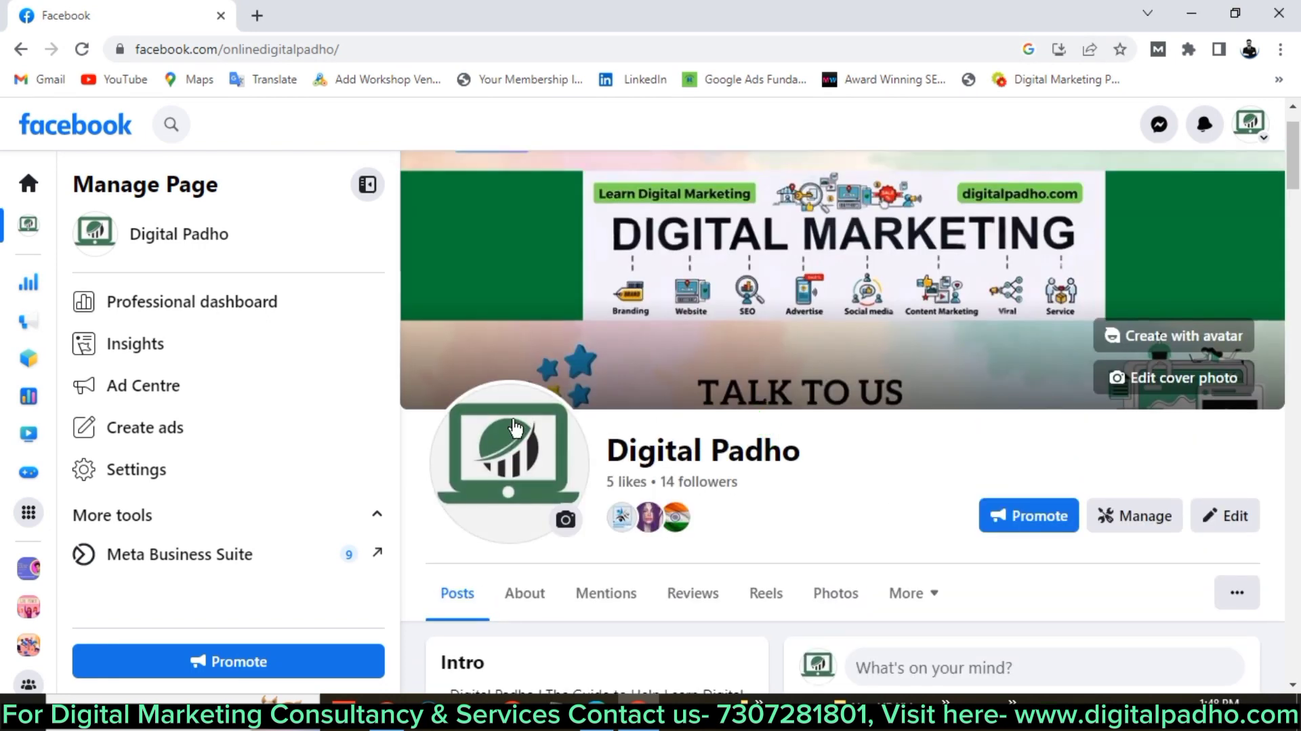
Go to the page's Settings and open Page access under New Pages experience.
left_click(157, 480)
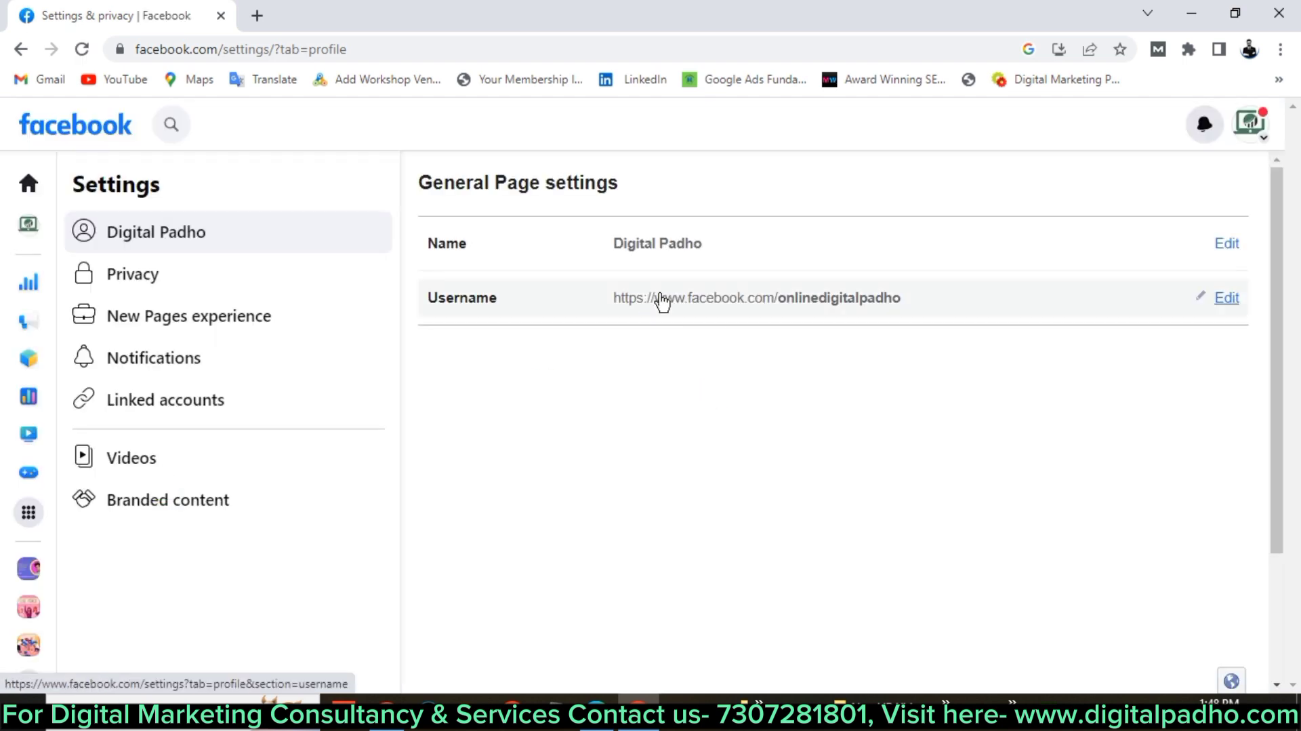
left_click(157, 327)
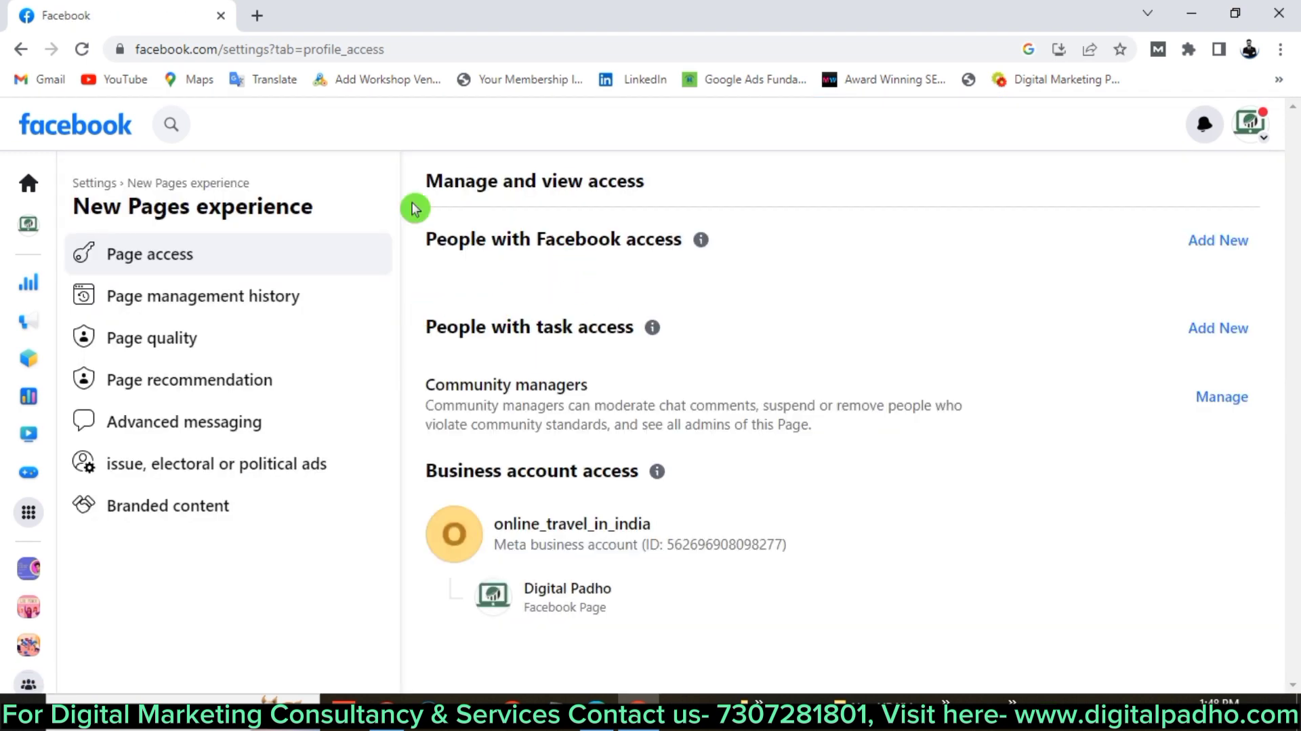
triple_click(480, 180)
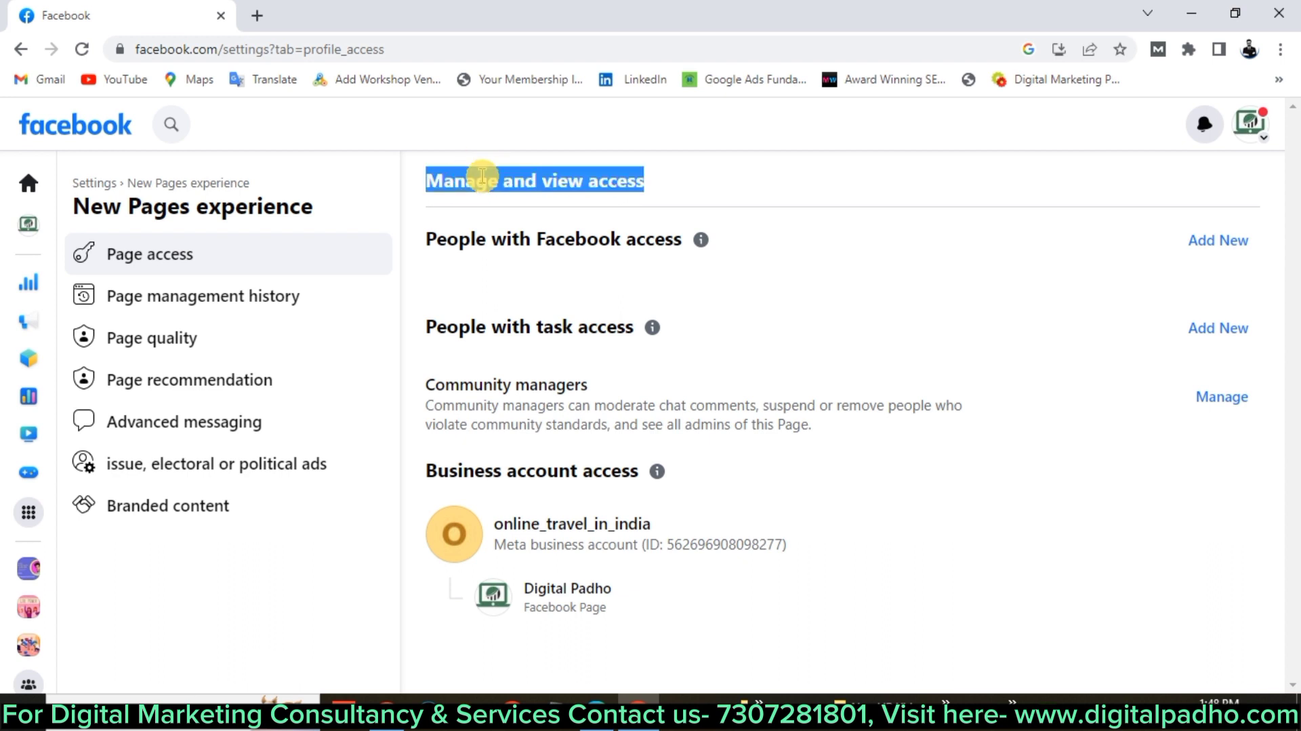
left_click(775, 183)
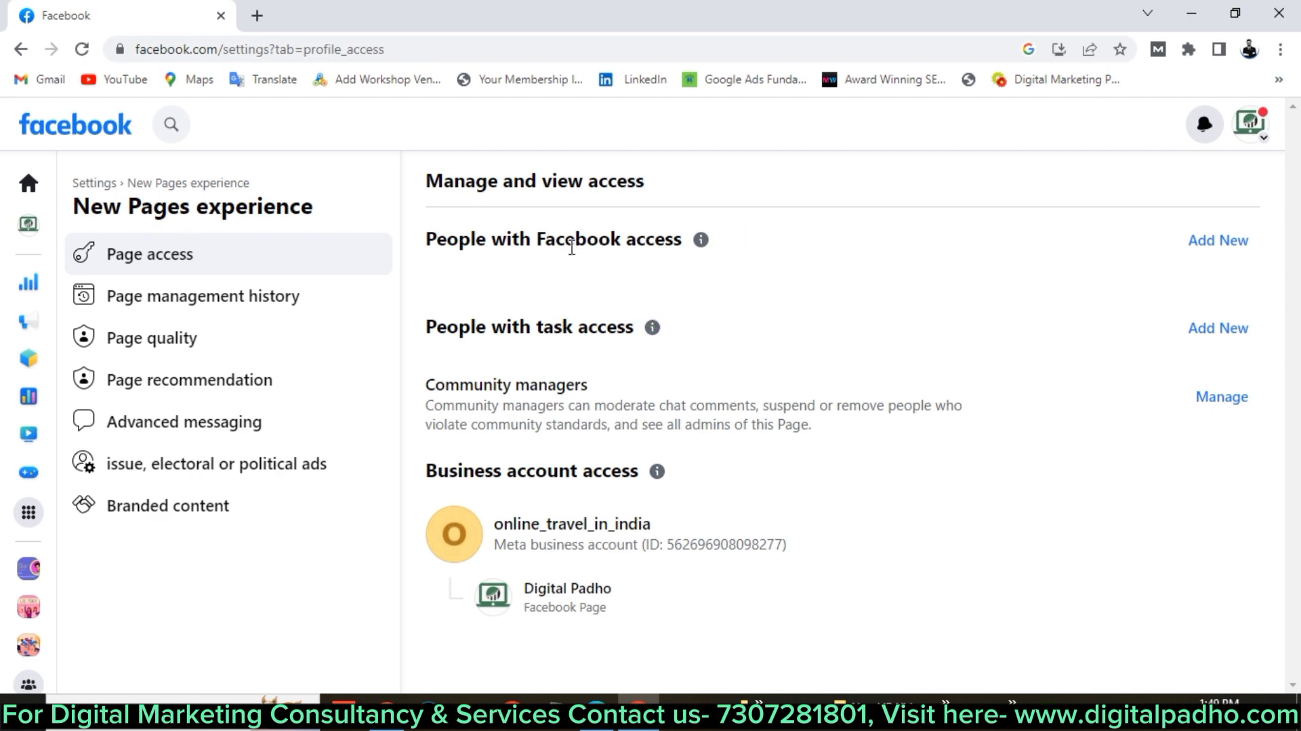
Start granting someone Facebook access to the page and get to the person search box.
left_click(1225, 249)
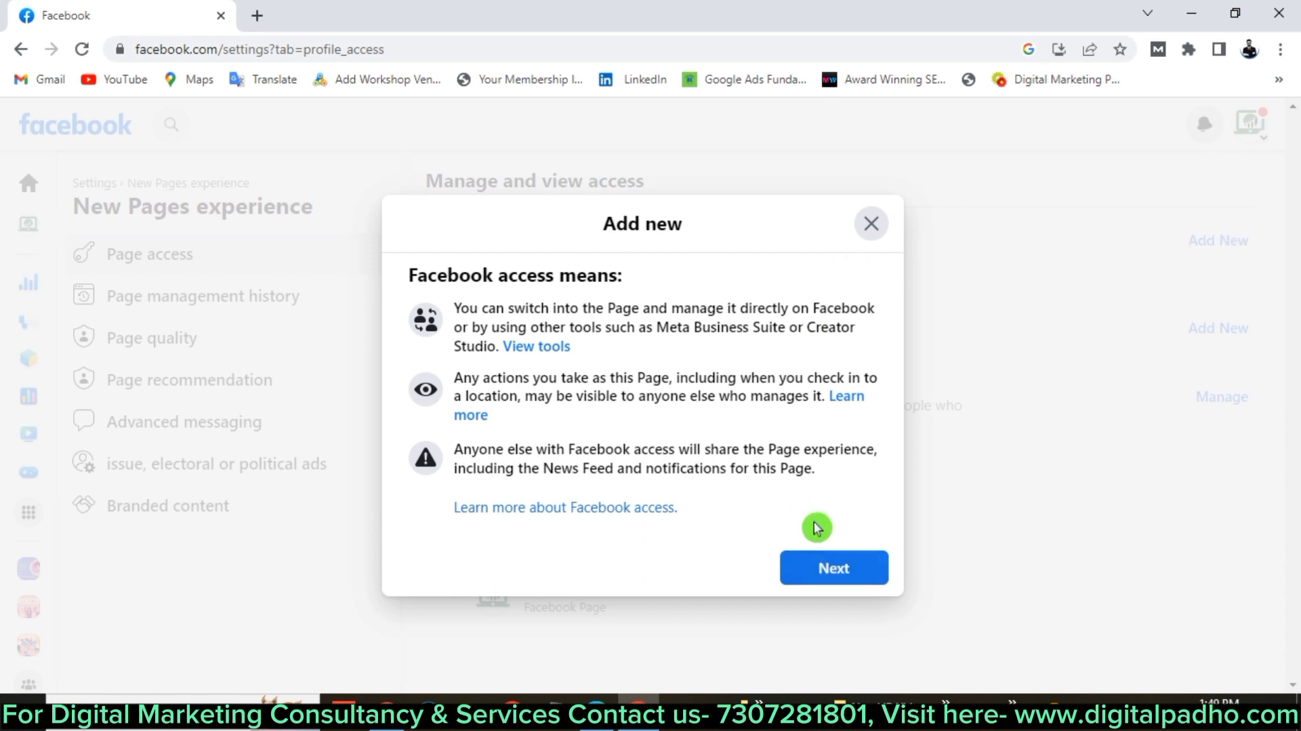
left_click(804, 563)
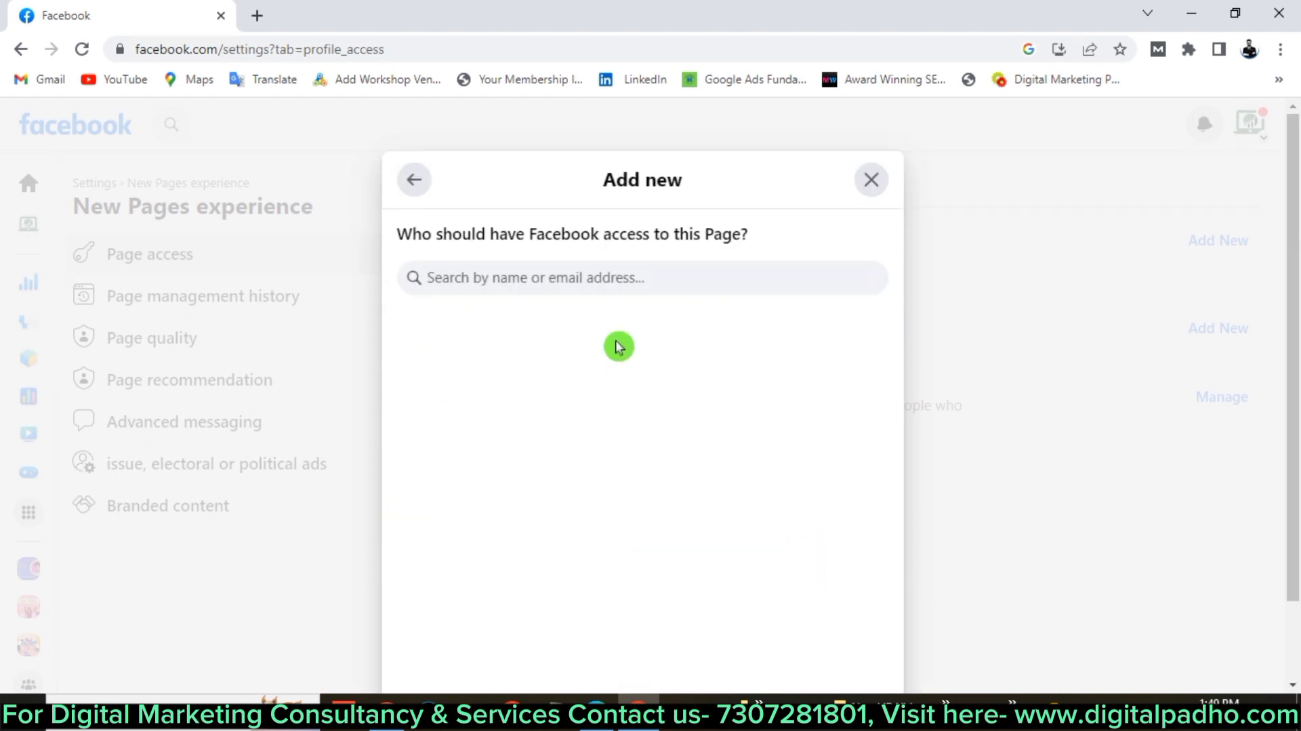
left_click(572, 266)
left_click(536, 285)
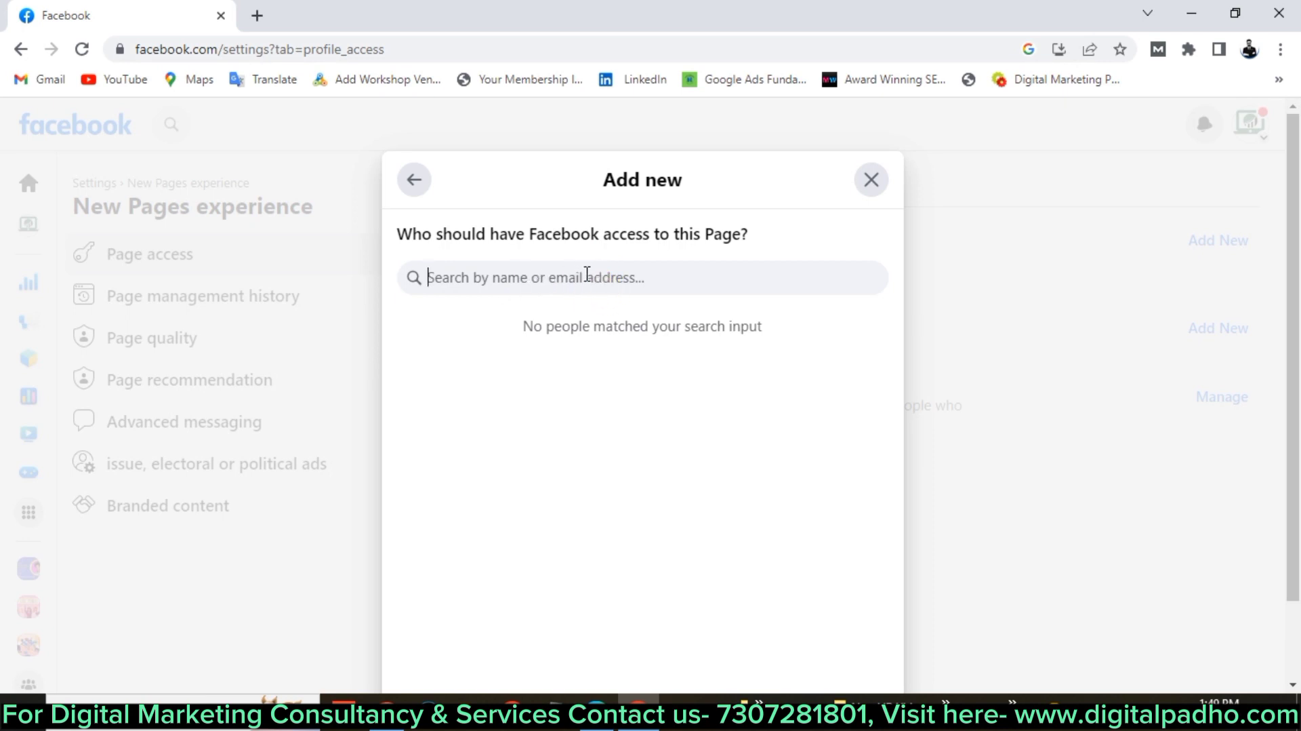
left_click(621, 345)
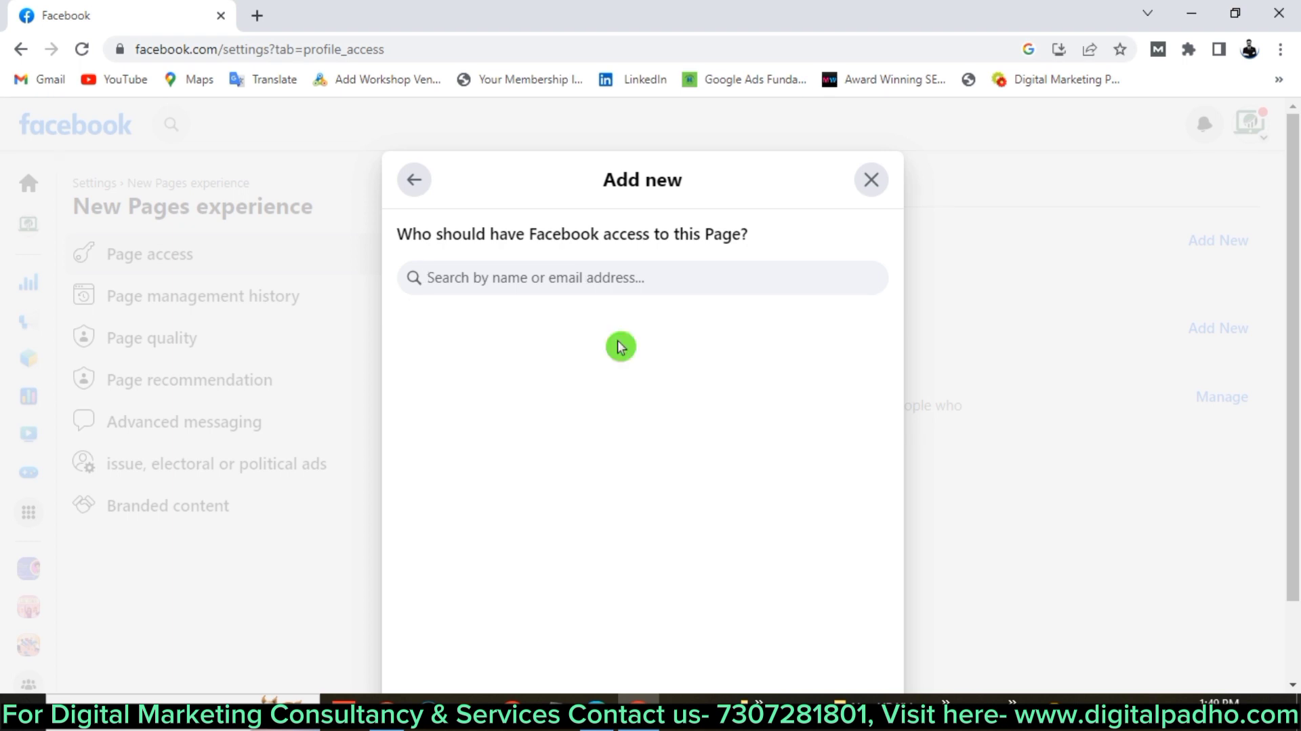
left_click(533, 265)
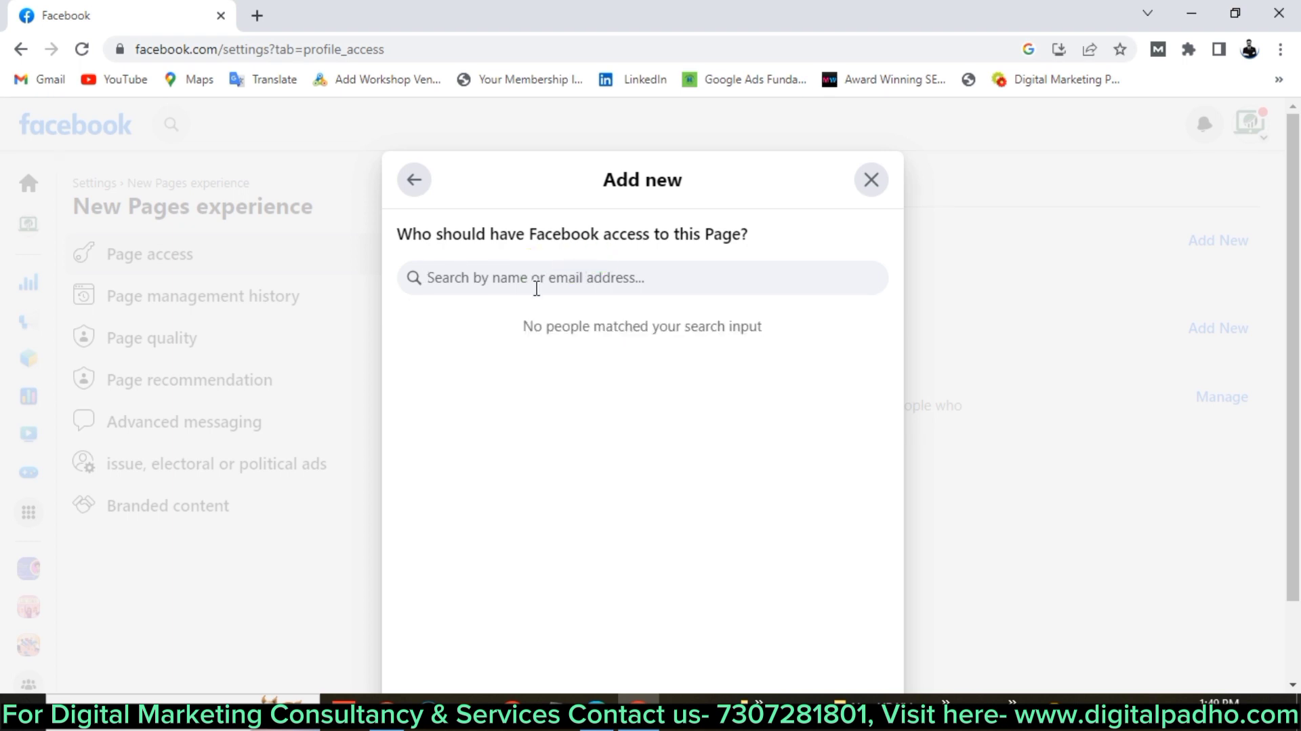
left_click(574, 287)
left_click(596, 285)
left_click(565, 330)
left_click(533, 264)
left_click(575, 287)
left_click(595, 284)
left_click(594, 260)
left_click(536, 288)
left_click(595, 284)
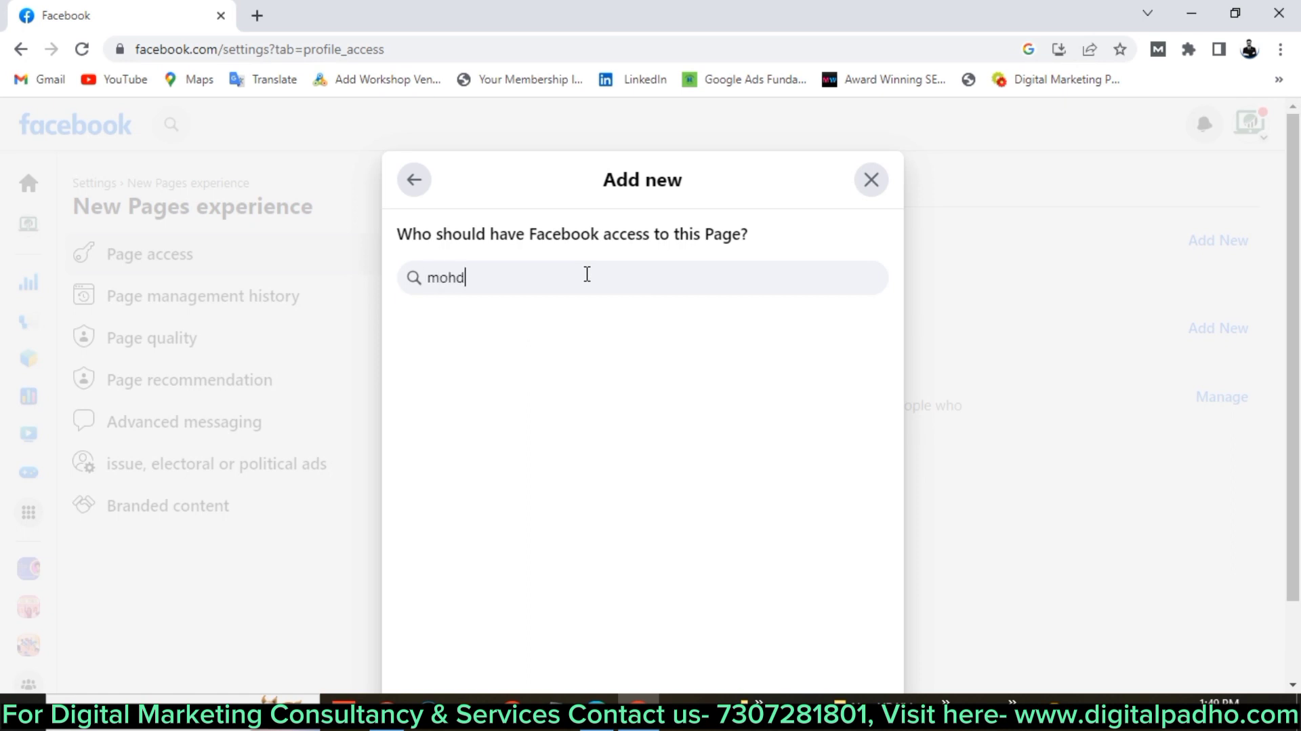
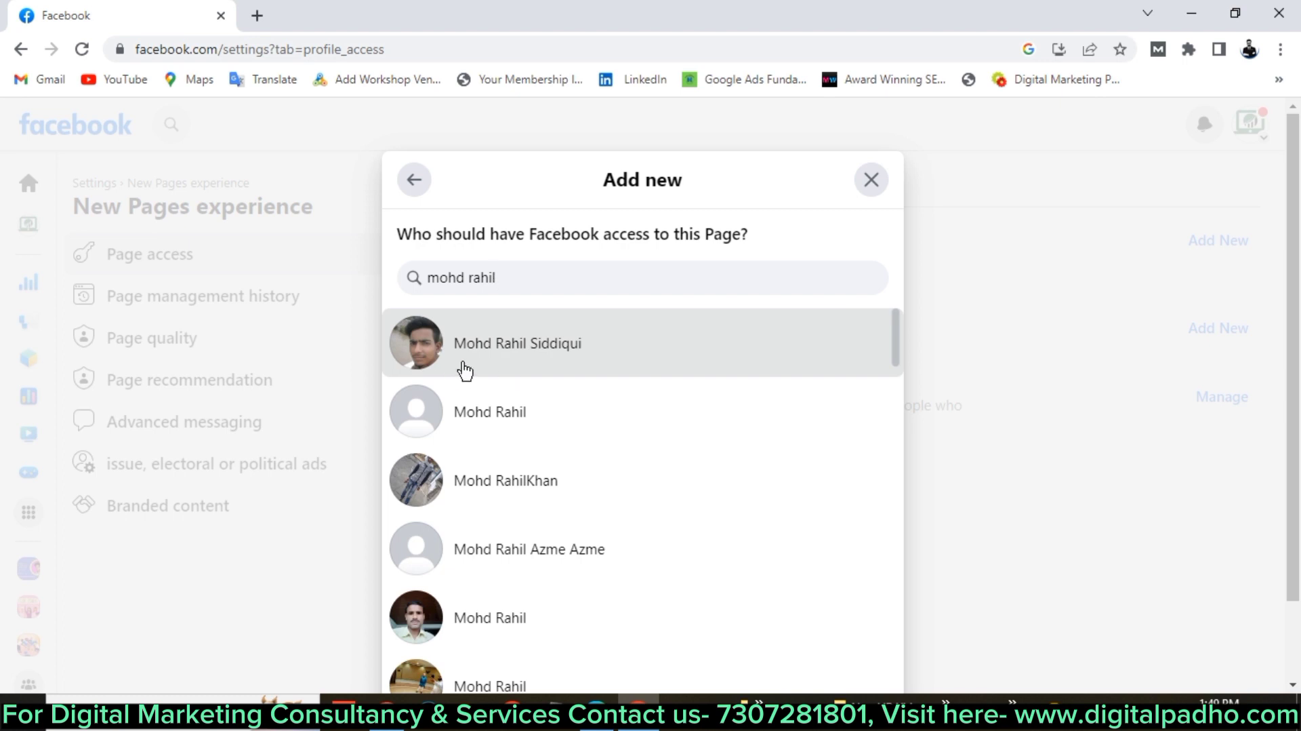
Search for the person by name and select the first matching result.
key("ctrl+a")
key("BackSpace")
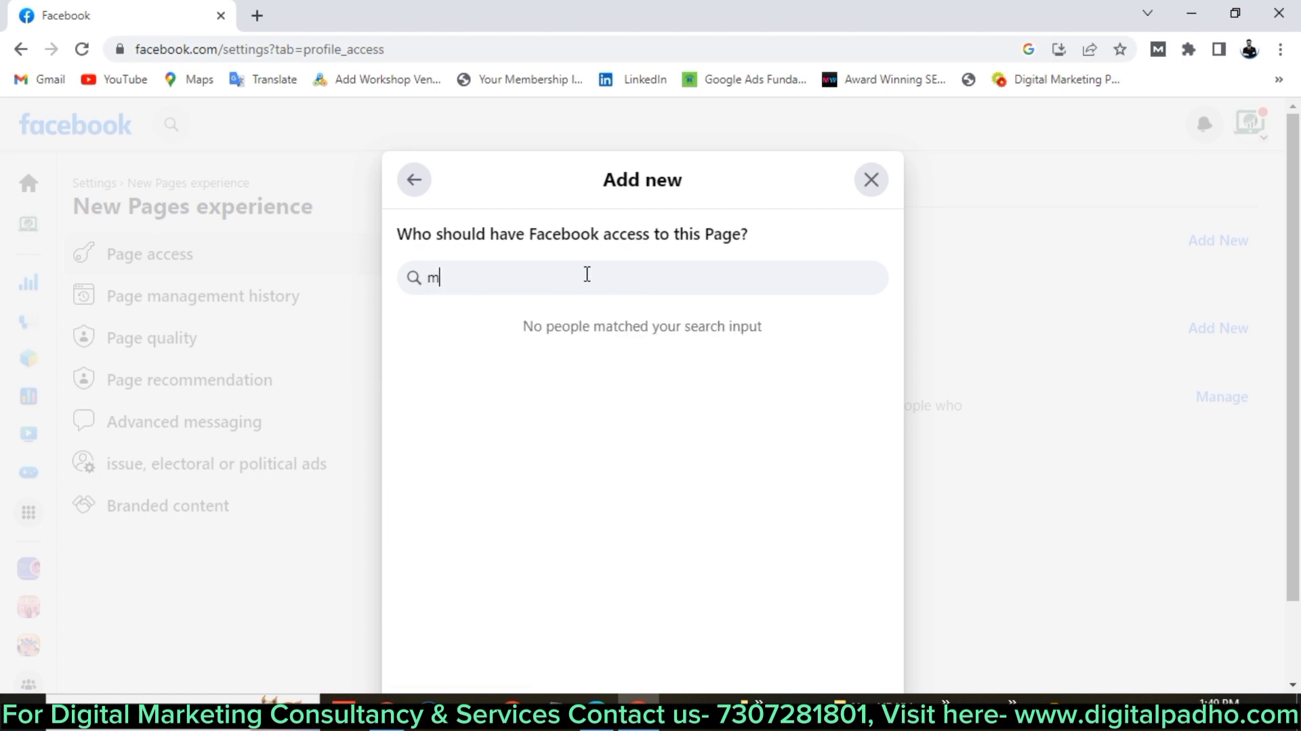
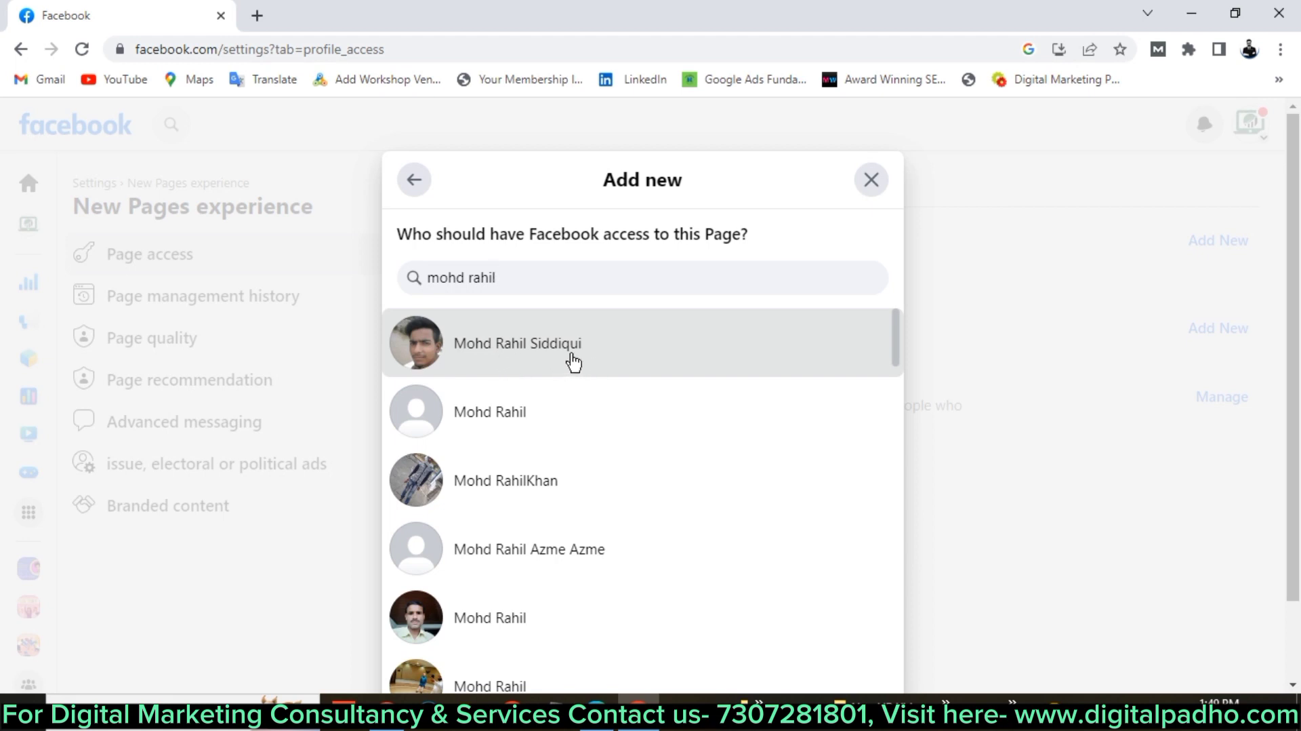
scroll(601, 441, "down", 4)
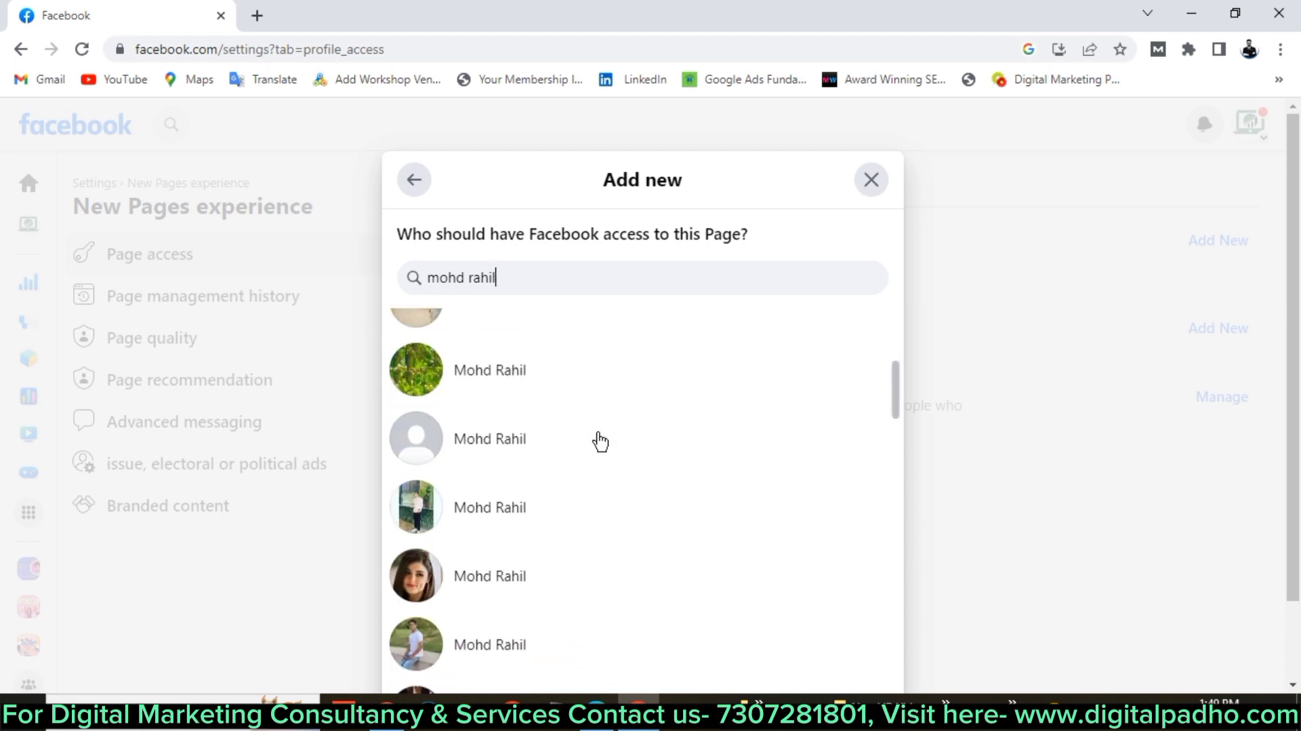
scroll(600, 442, "up", 5)
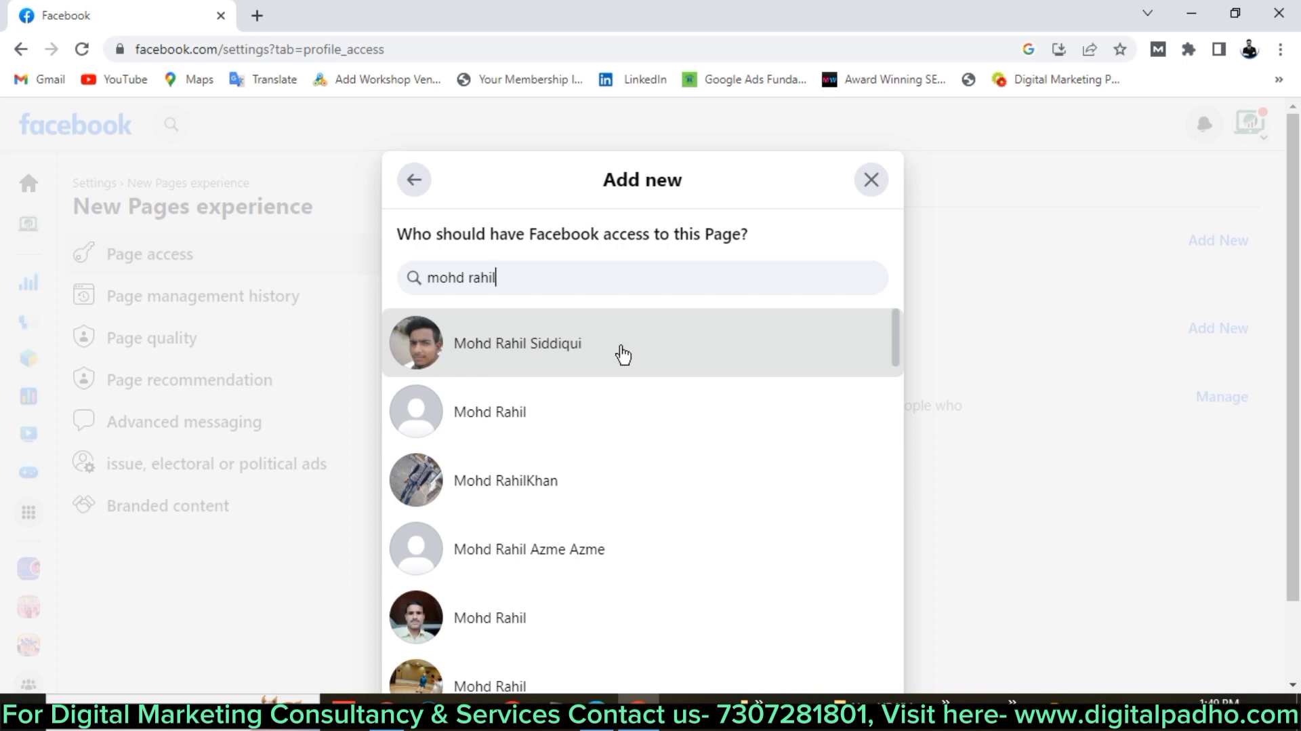
left_click(622, 353)
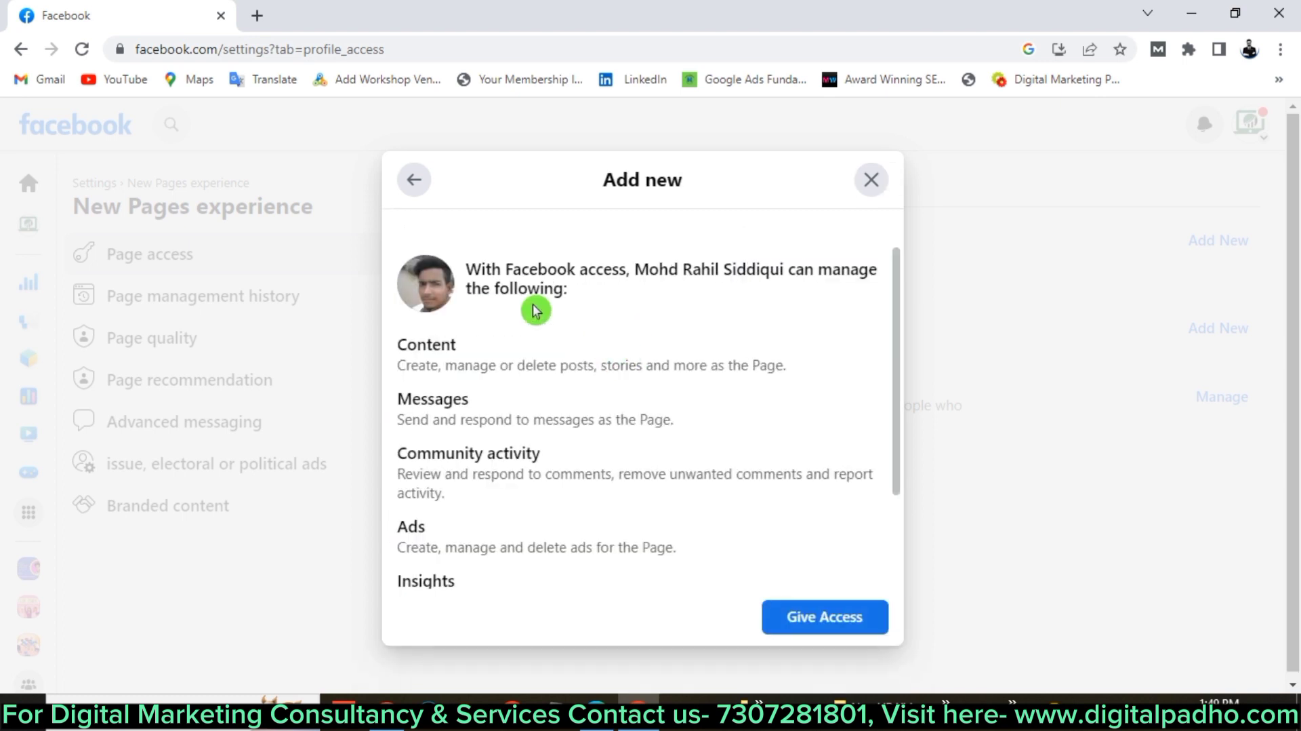
Review the person's proposed permissions, leaving full control off, and close the add-access dialog.
scroll(541, 412, "down", 2)
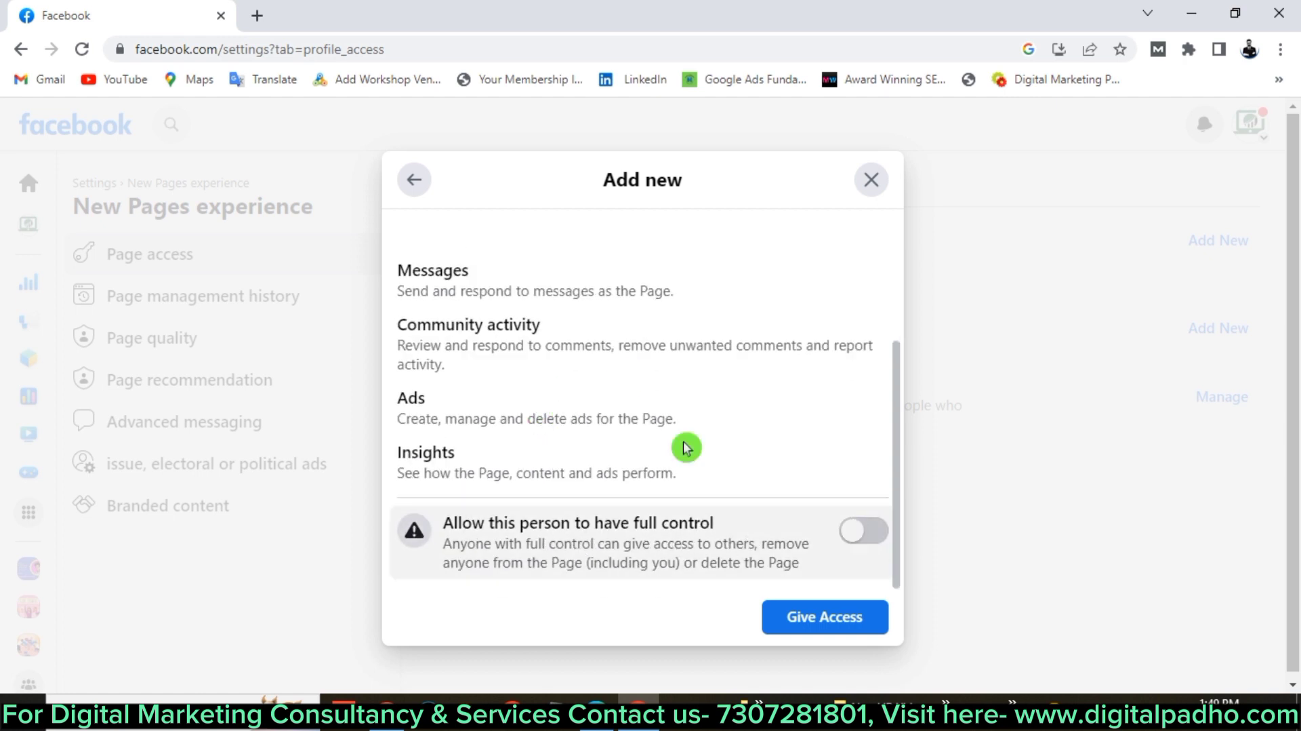
scroll(622, 380, "up", 3)
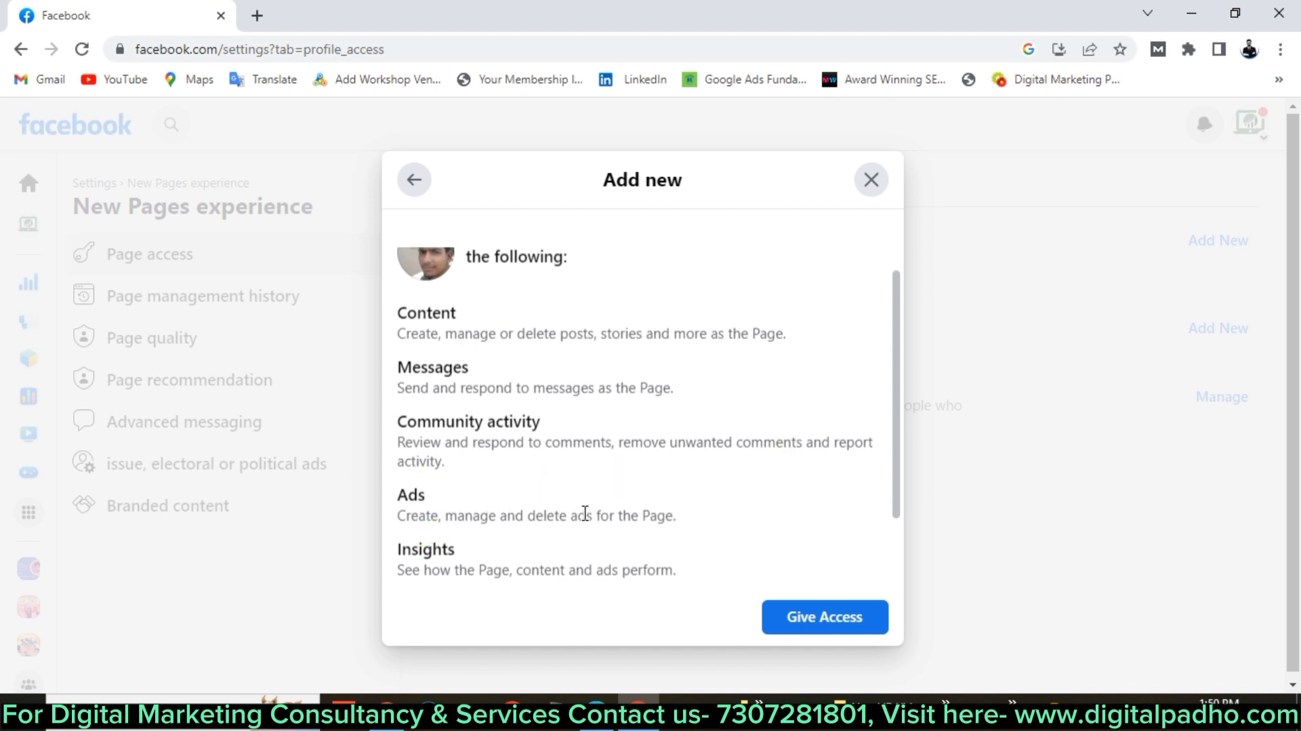
scroll(585, 513, "down", 2)
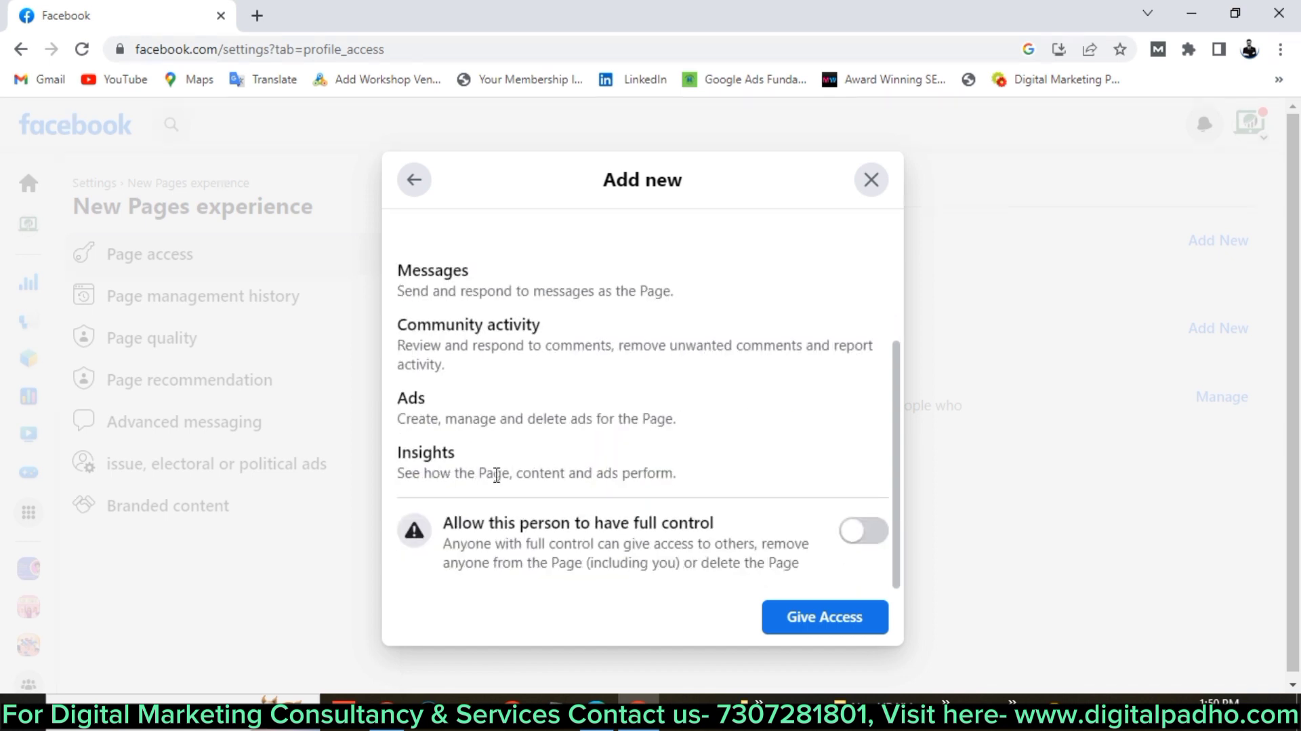
scroll(497, 474, "up", 2)
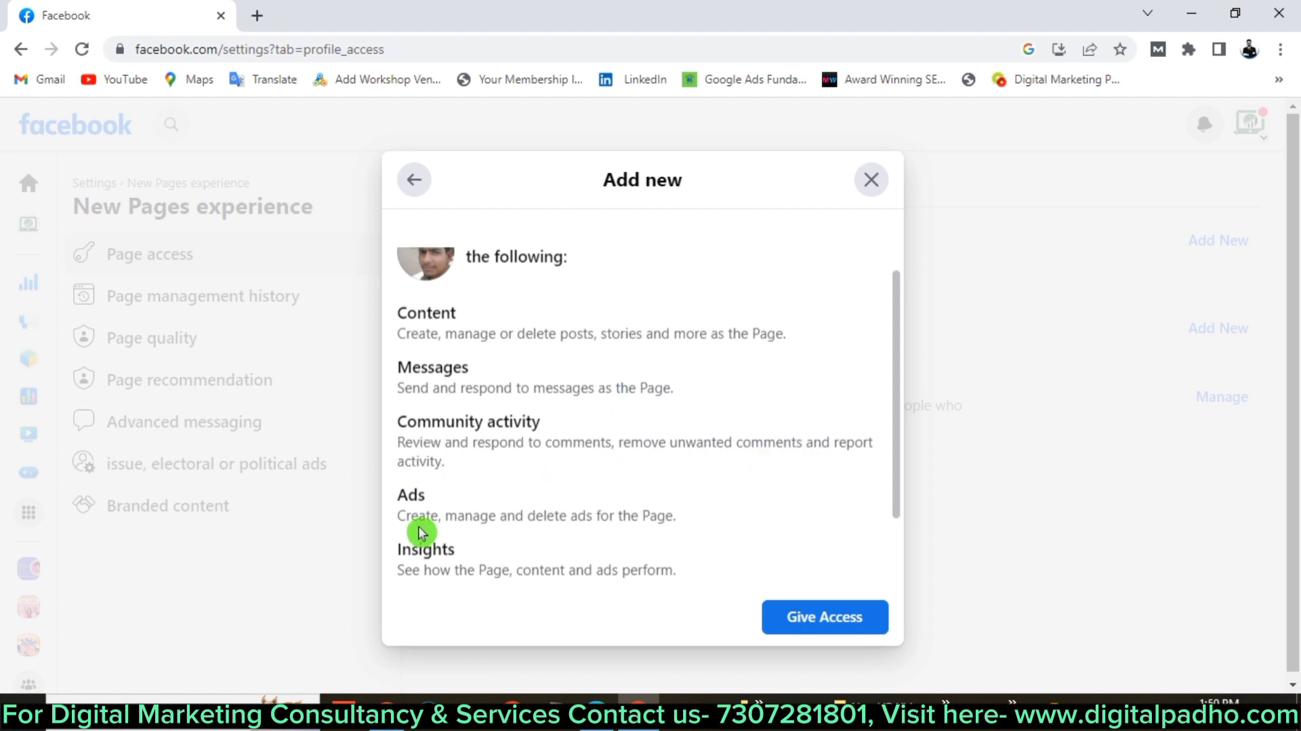
scroll(619, 505, "down", 2)
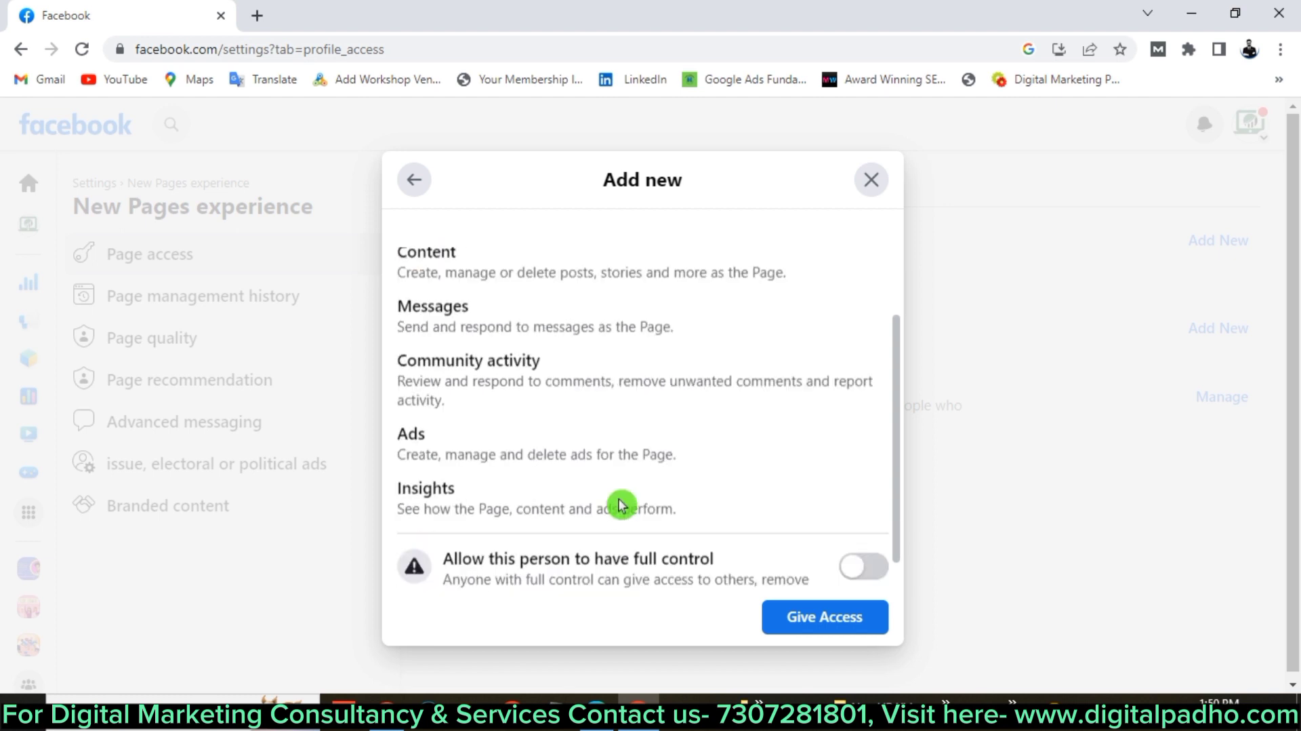
scroll(572, 470, "up", 2)
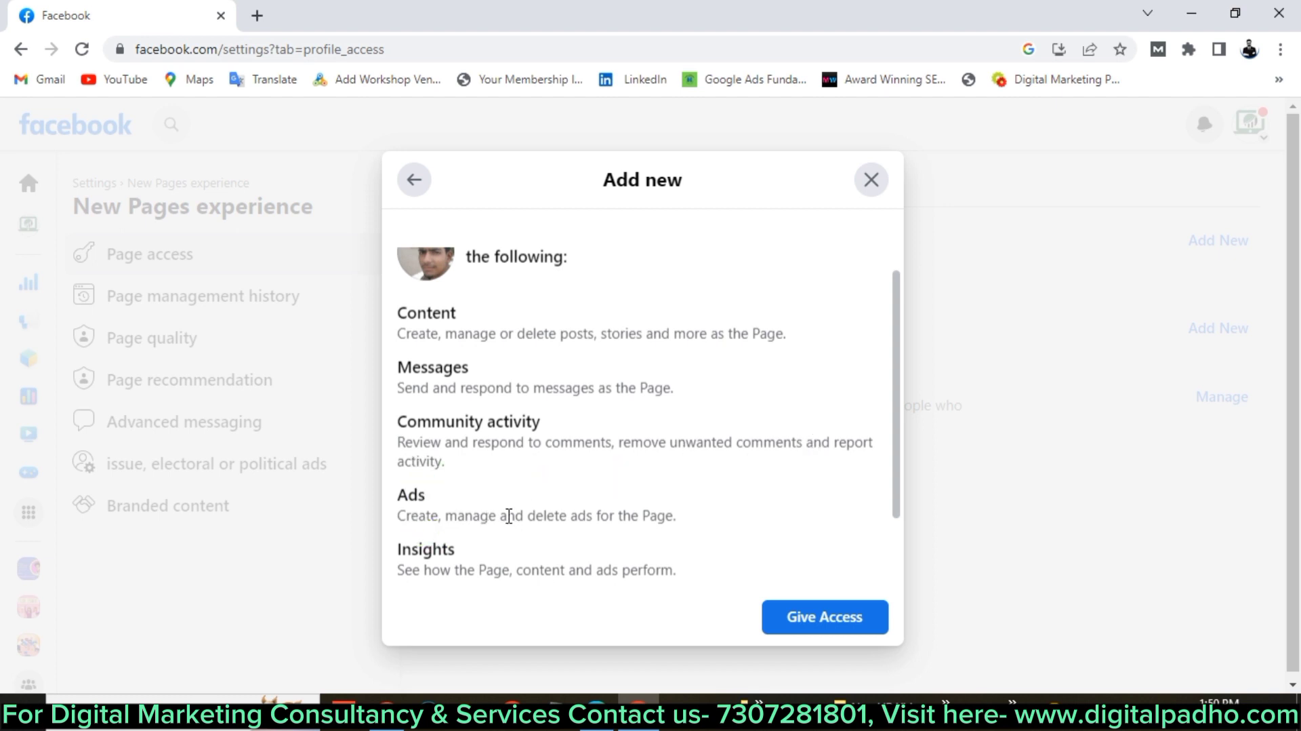
scroll(619, 505, "down", 2)
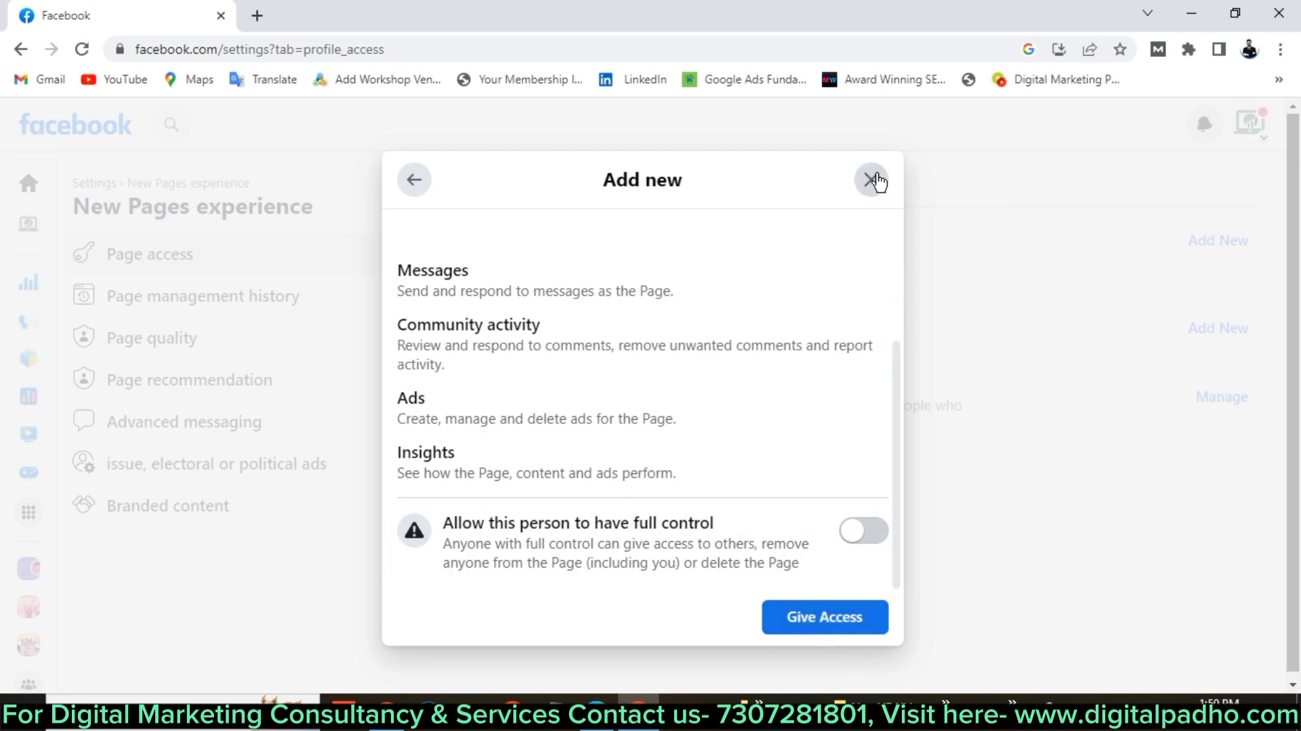
left_click(873, 179)
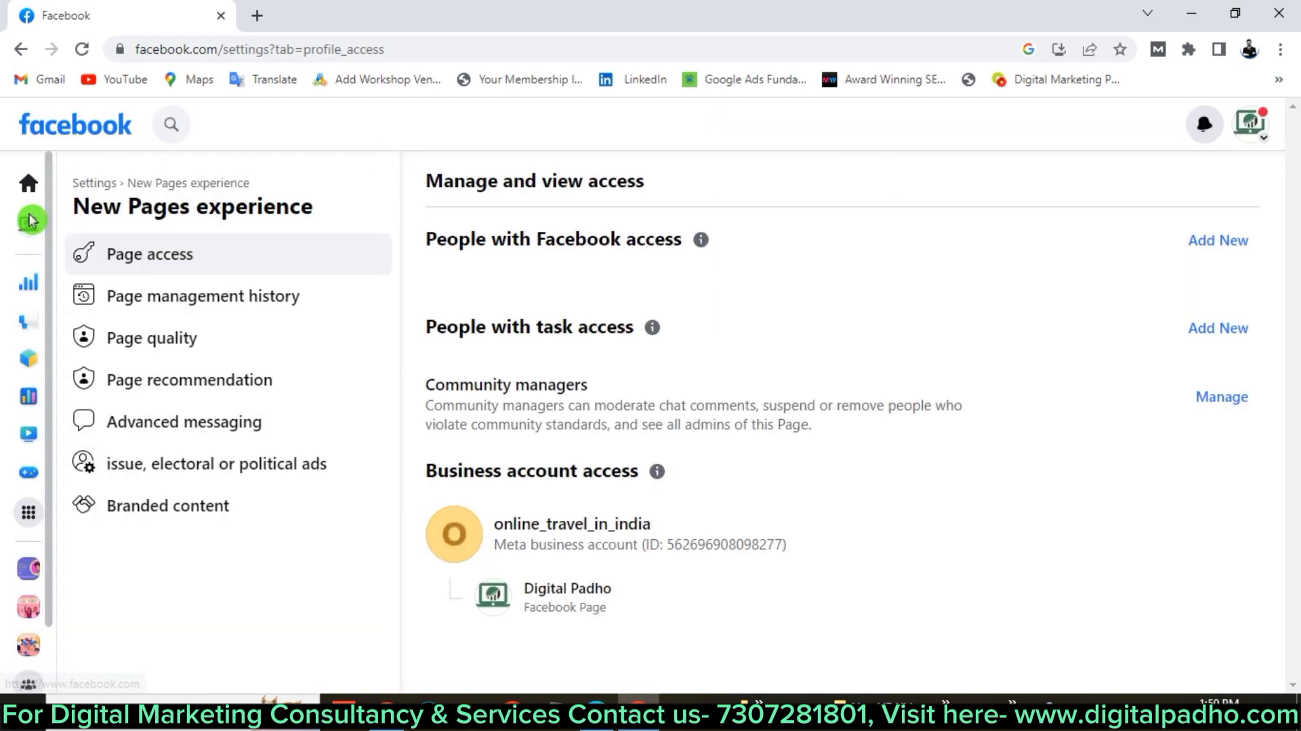
Return to the Facebook home feed and check the notifications panel.
left_click(28, 182)
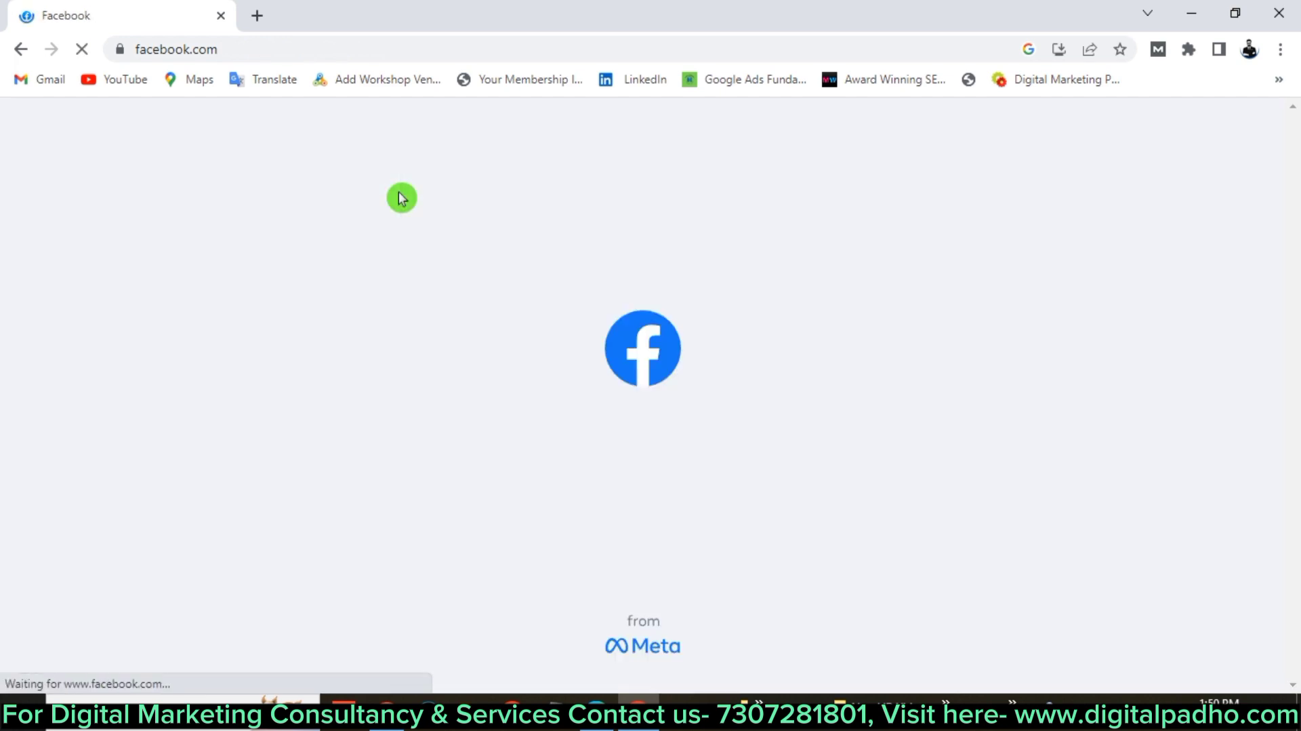
left_click(1250, 122)
left_click(1205, 125)
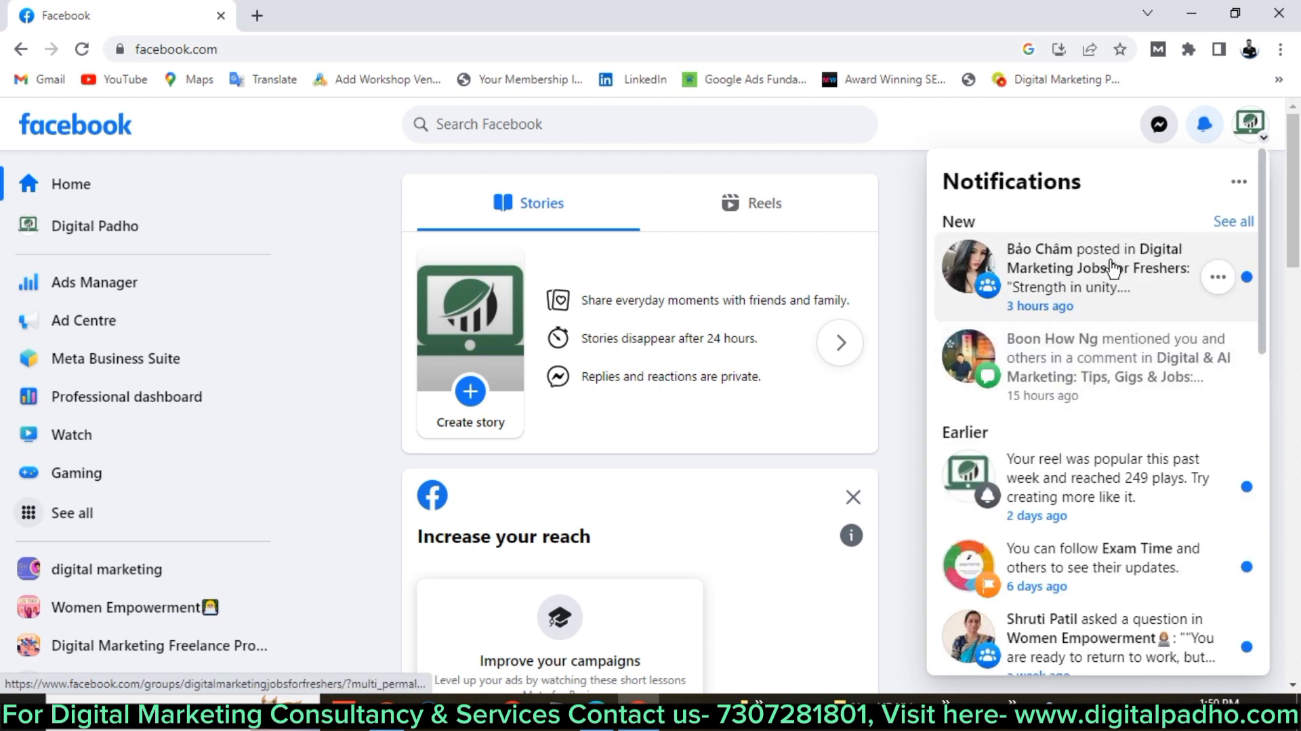
left_click(1083, 122)
View the full list of profiles from the account menu, then close it.
left_click(1258, 121)
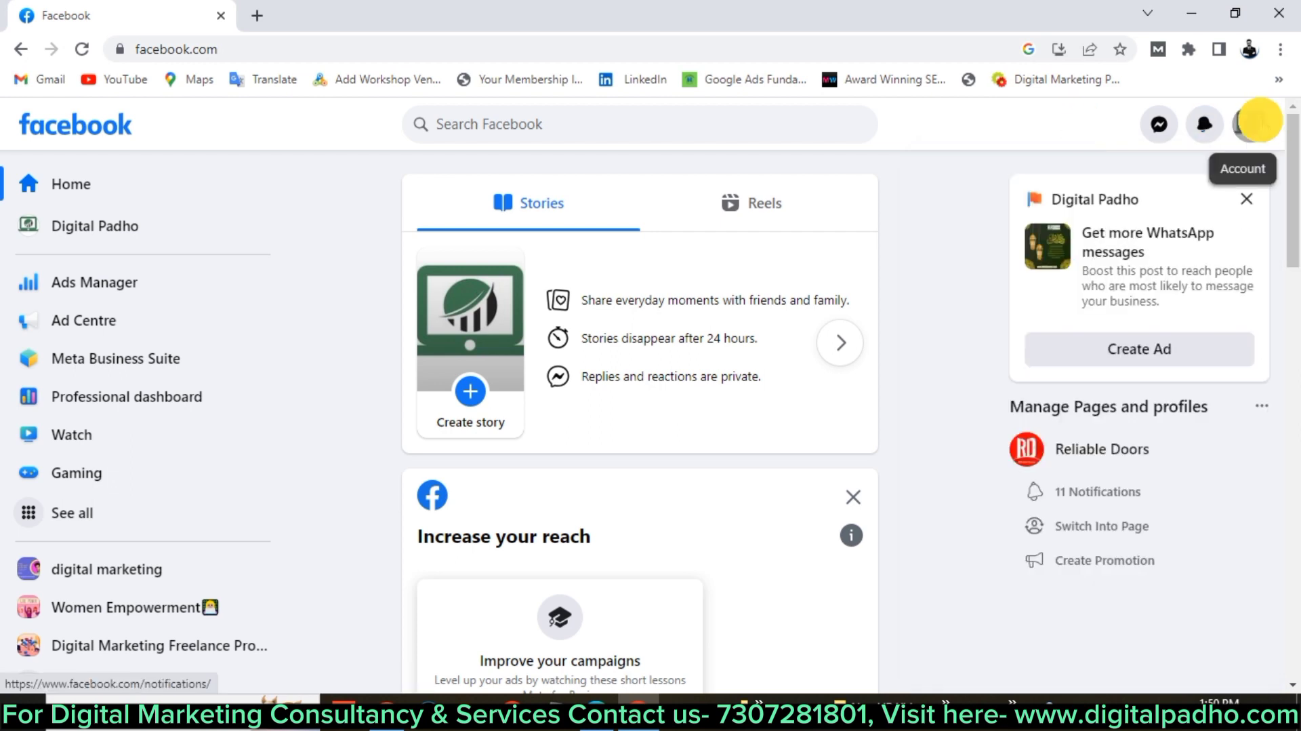
left_click(1119, 247)
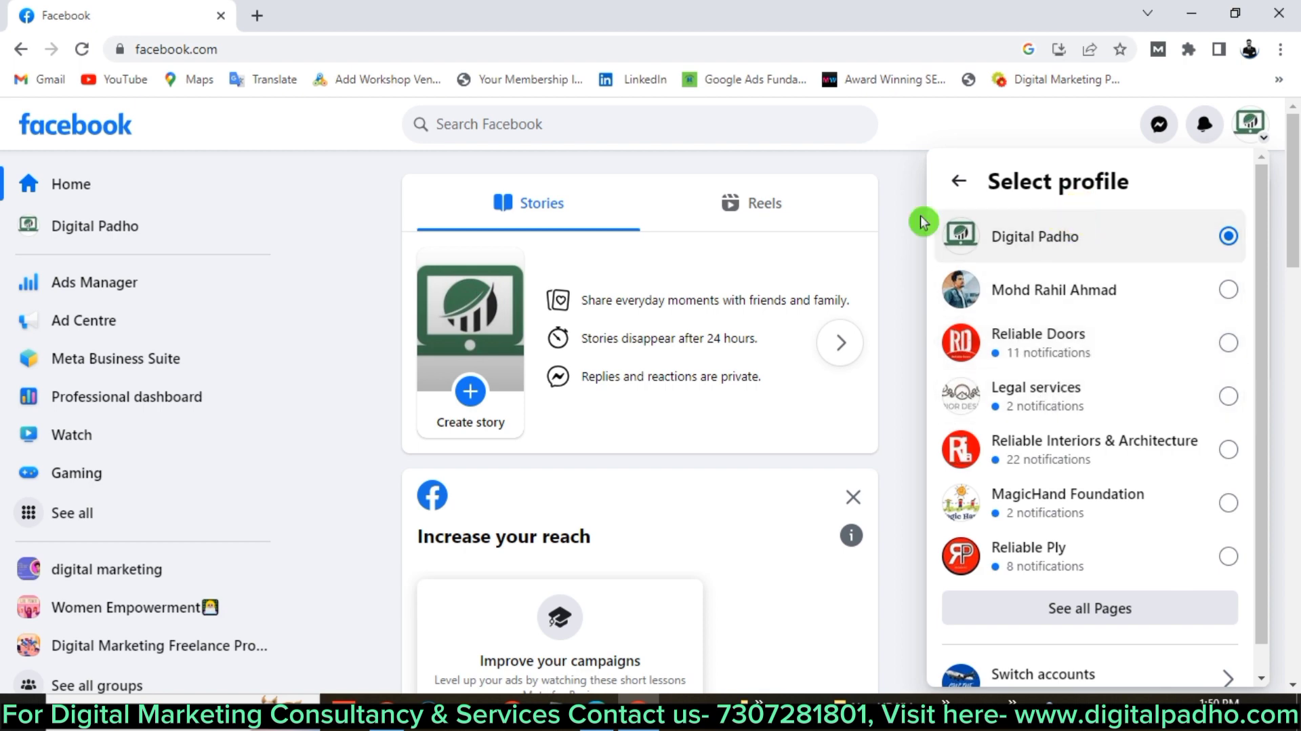
left_click(910, 176)
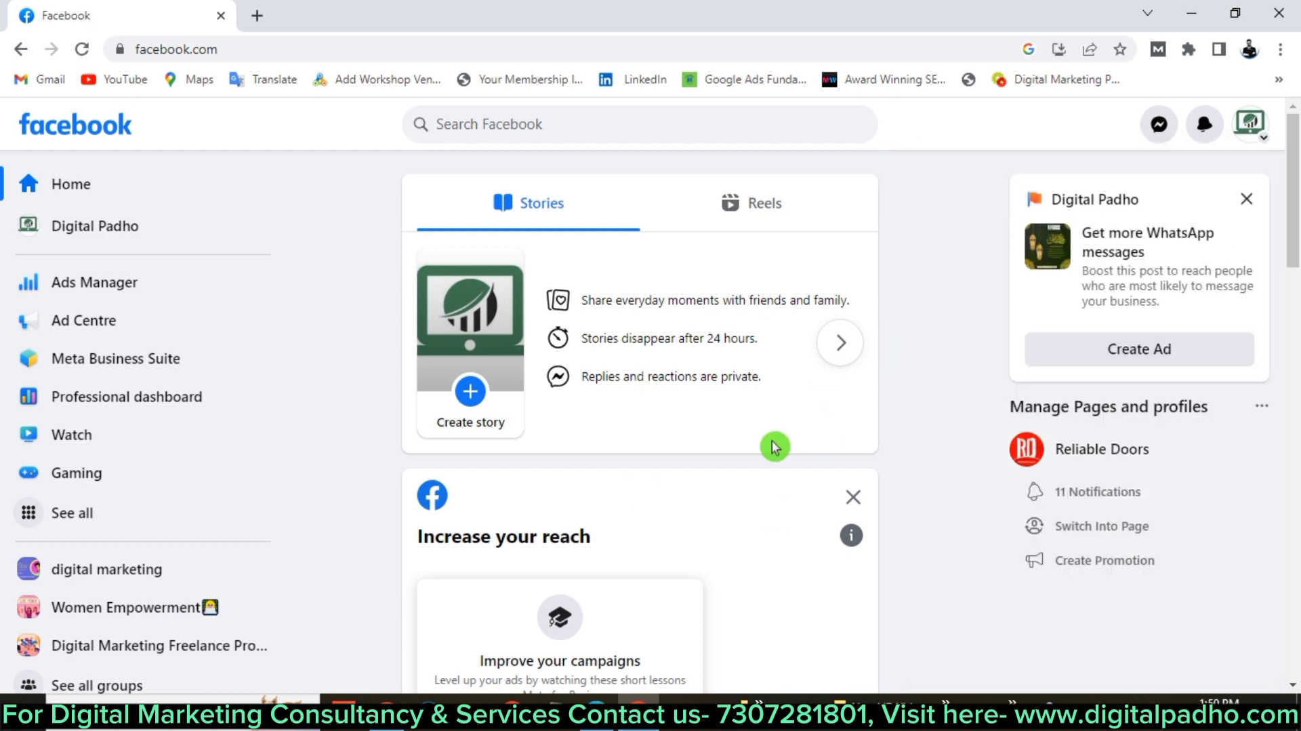
scroll(848, 343, "down", 3)
scroll(852, 363, "up", 3)
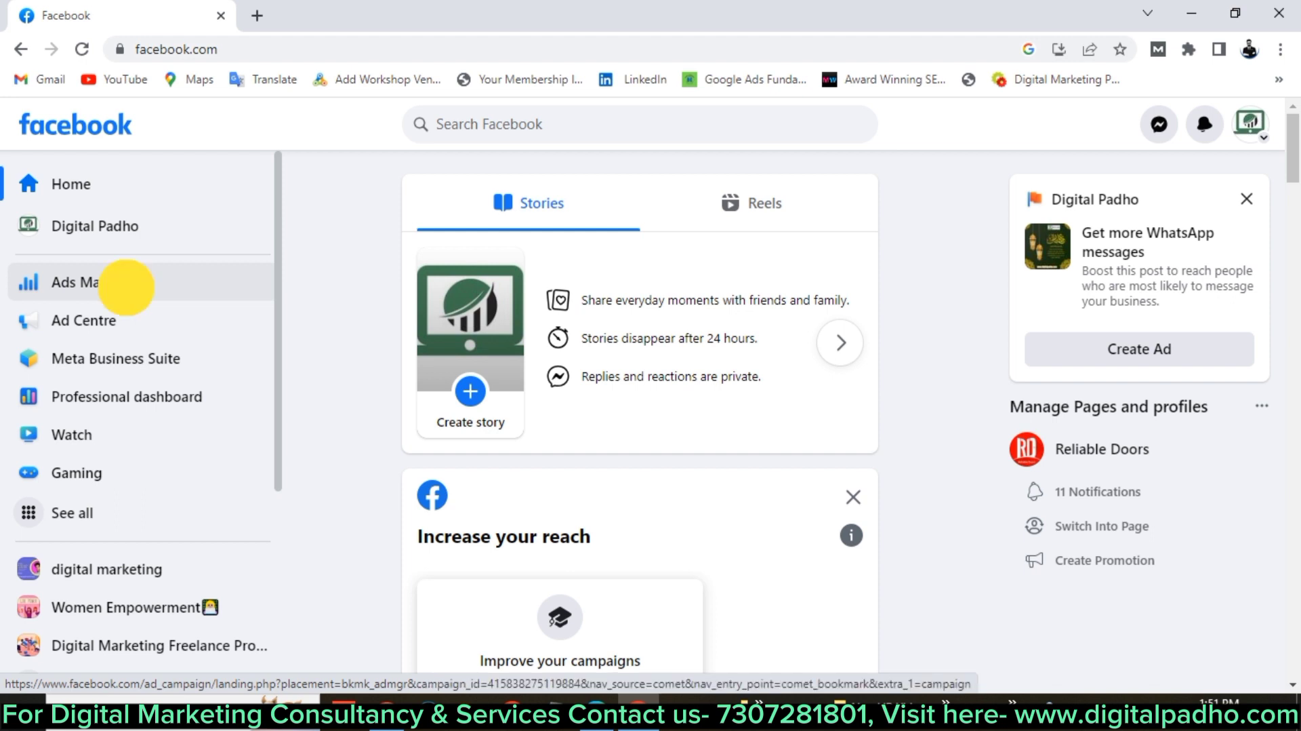
Open Ads Manager from the home page sidebar to reach the Campaigns list.
left_click(129, 296)
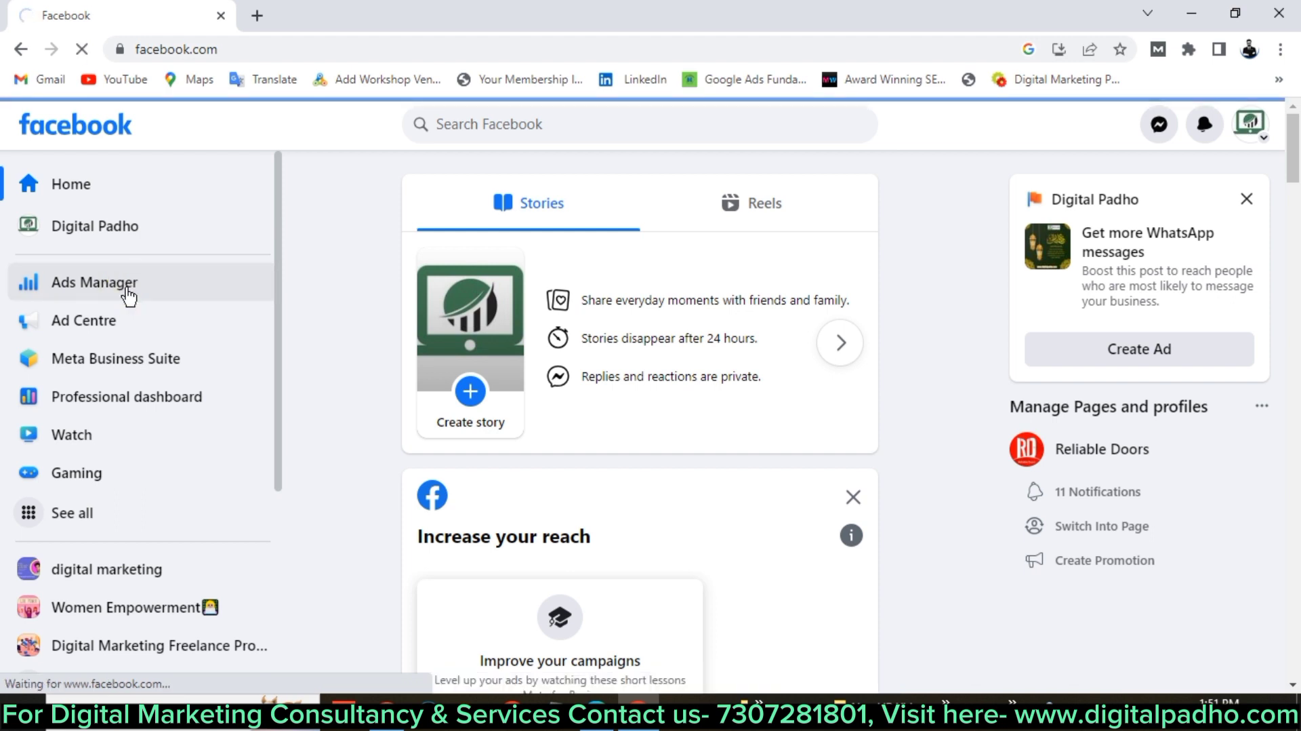
left_click(129, 295)
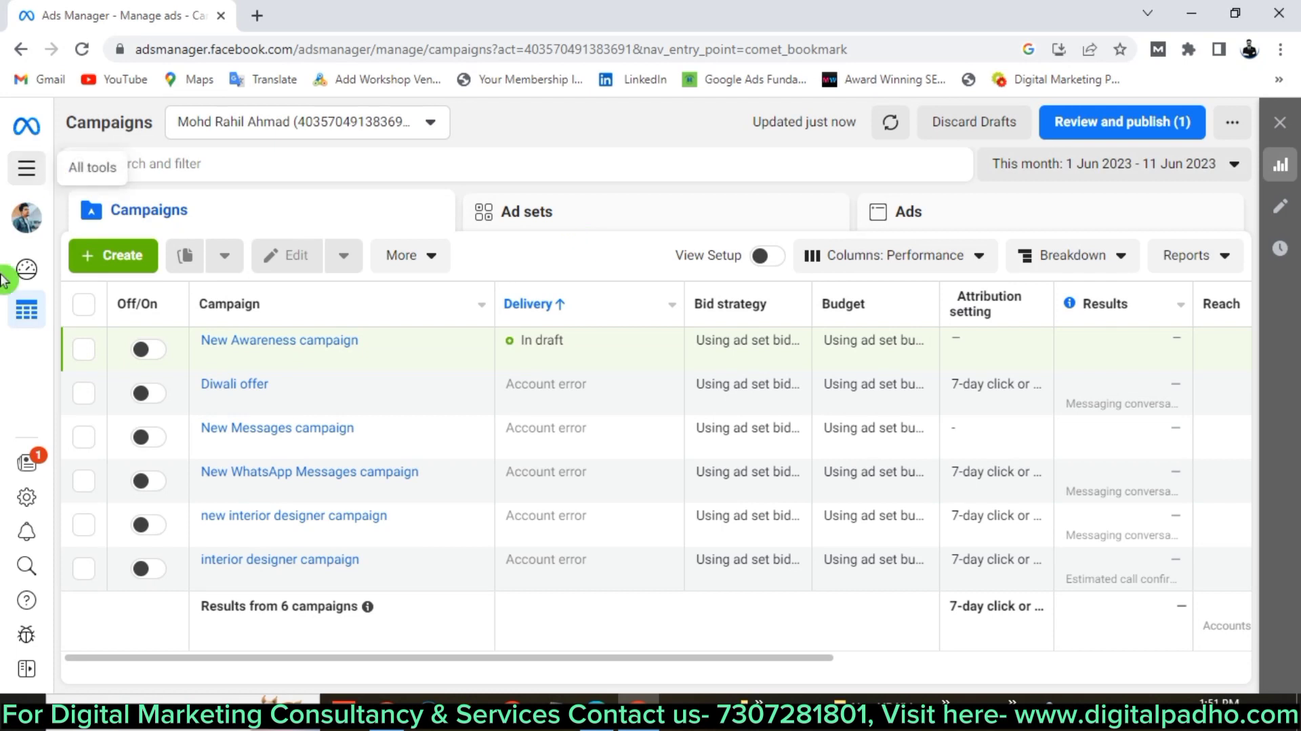
Open the ad account settings and begin adding a person under Ad account roles.
left_click(27, 499)
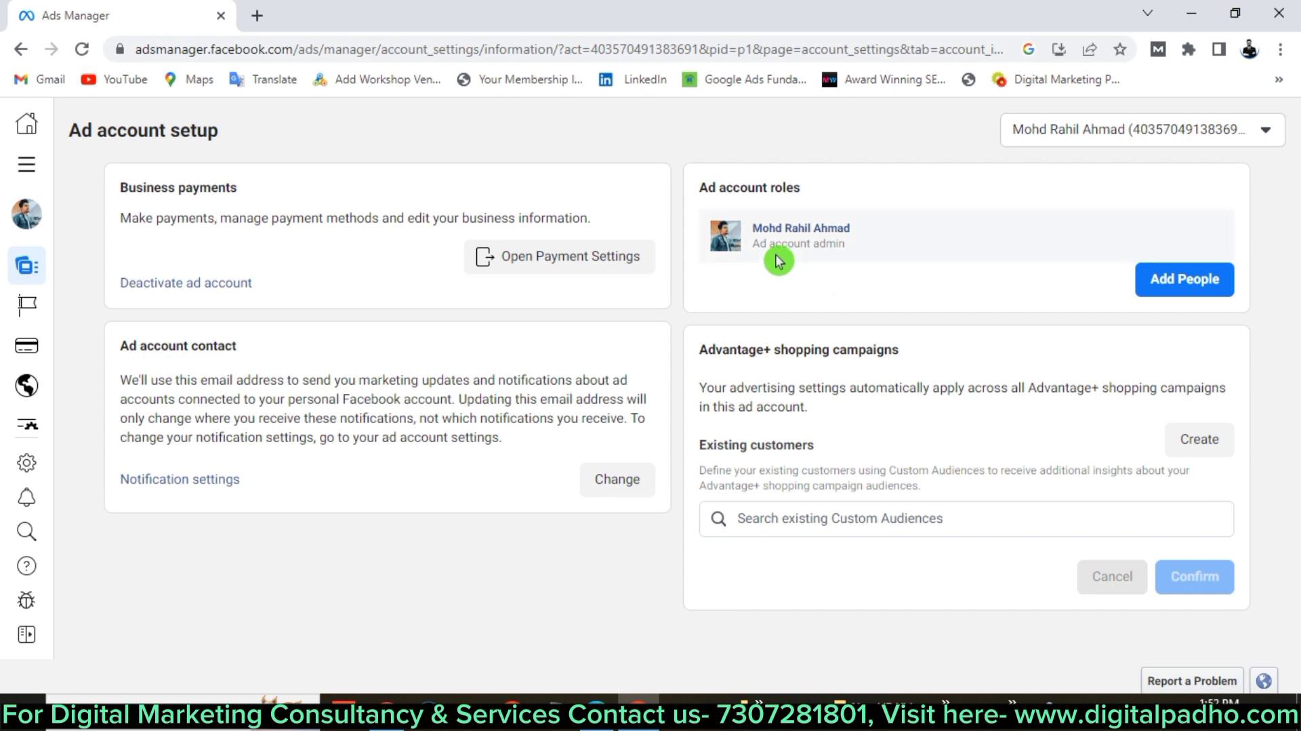
left_click(1183, 281)
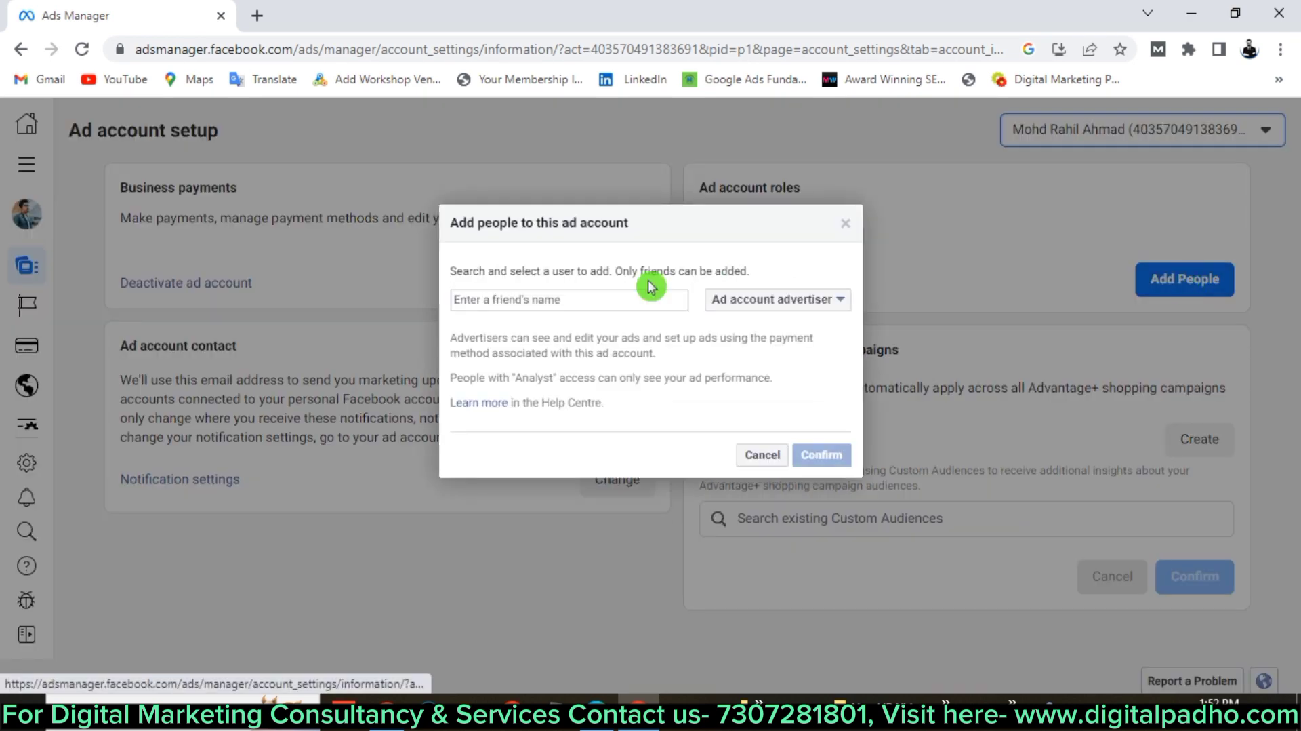
Add a friend found by name to the ad account with the Ad account admin role.
left_click(527, 304)
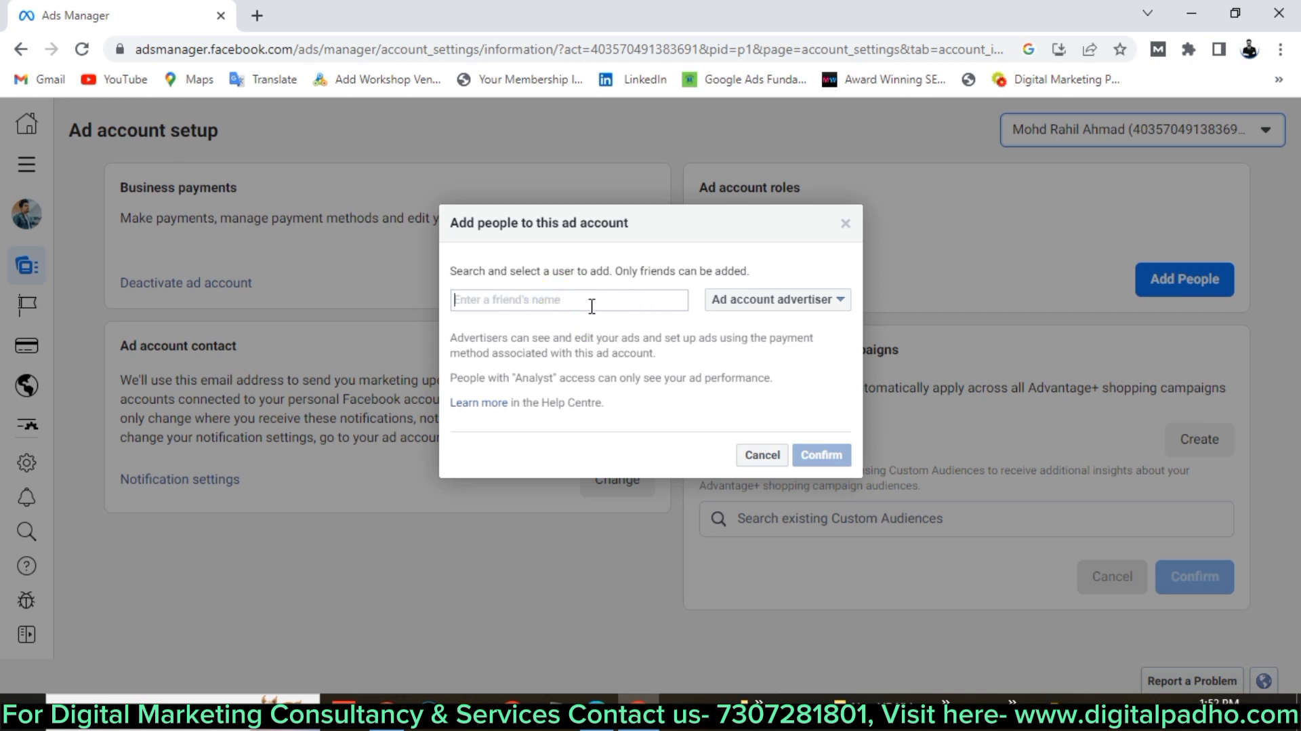
left_click(564, 290)
left_click(580, 303)
type("amir")
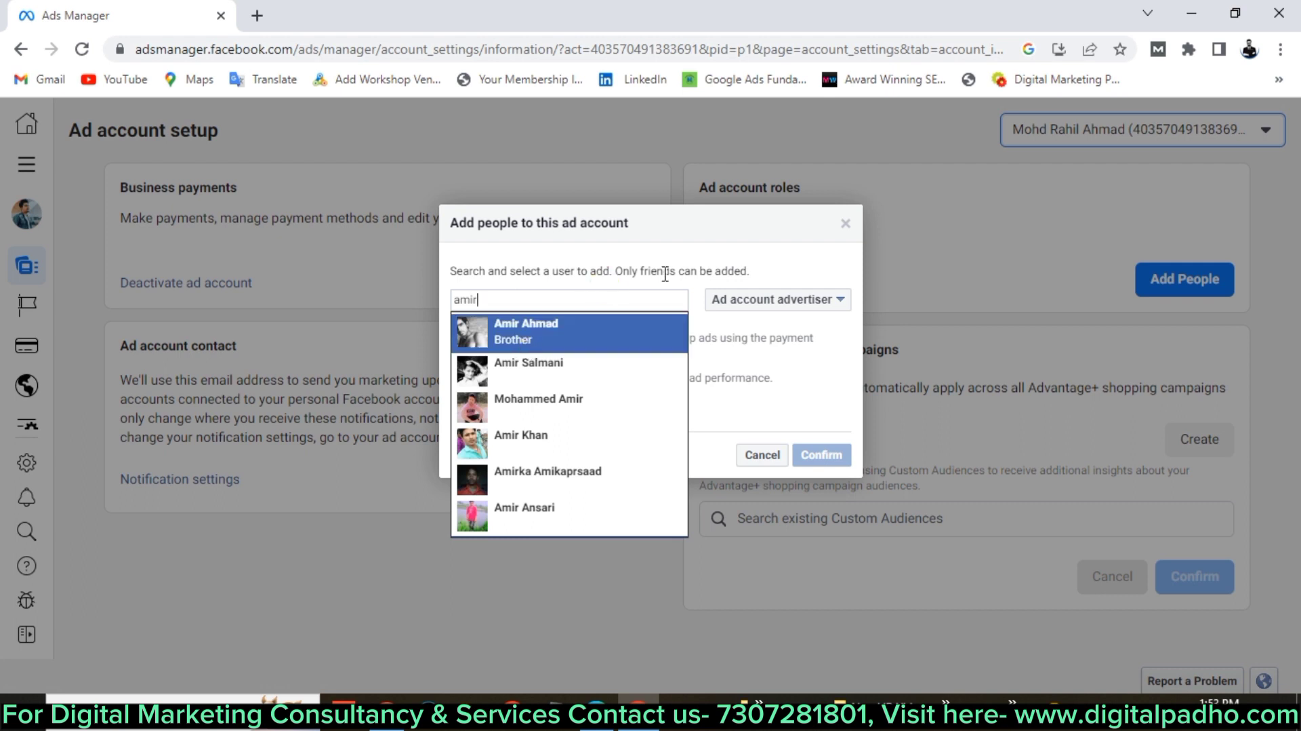
left_click(583, 333)
left_click(778, 299)
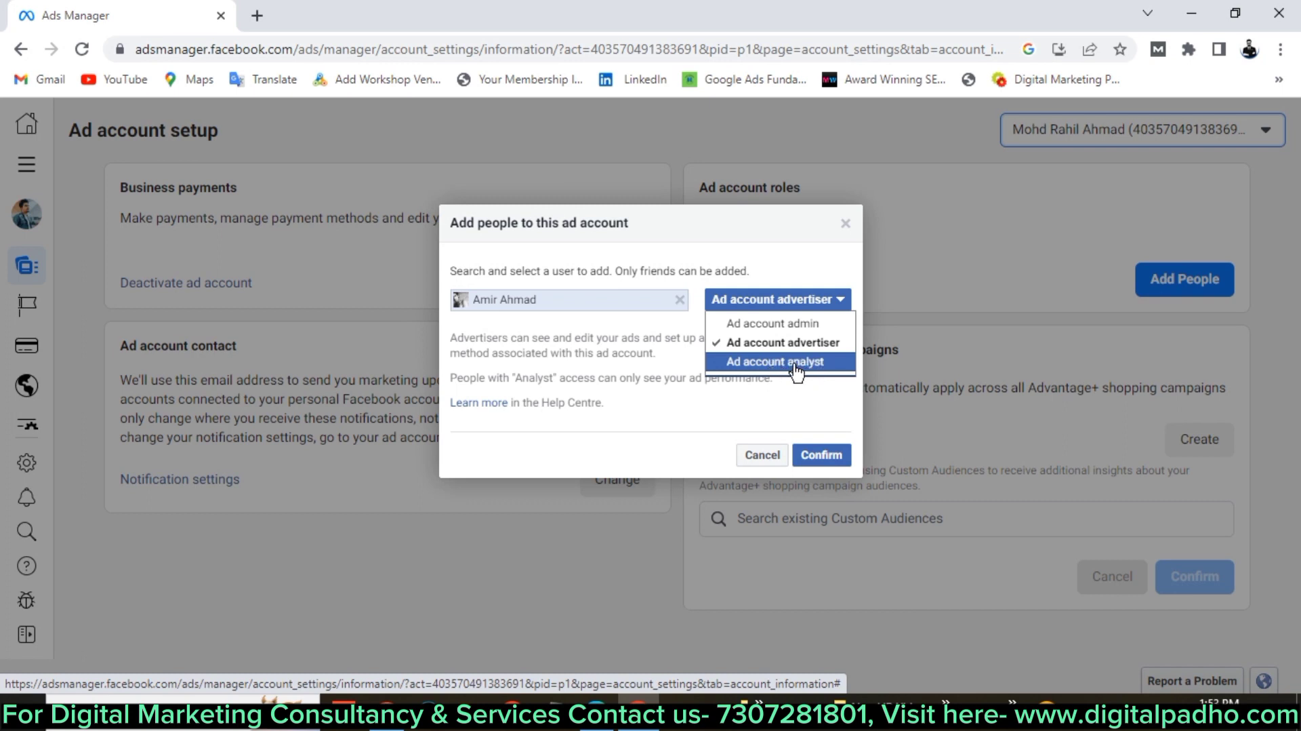
left_click(804, 324)
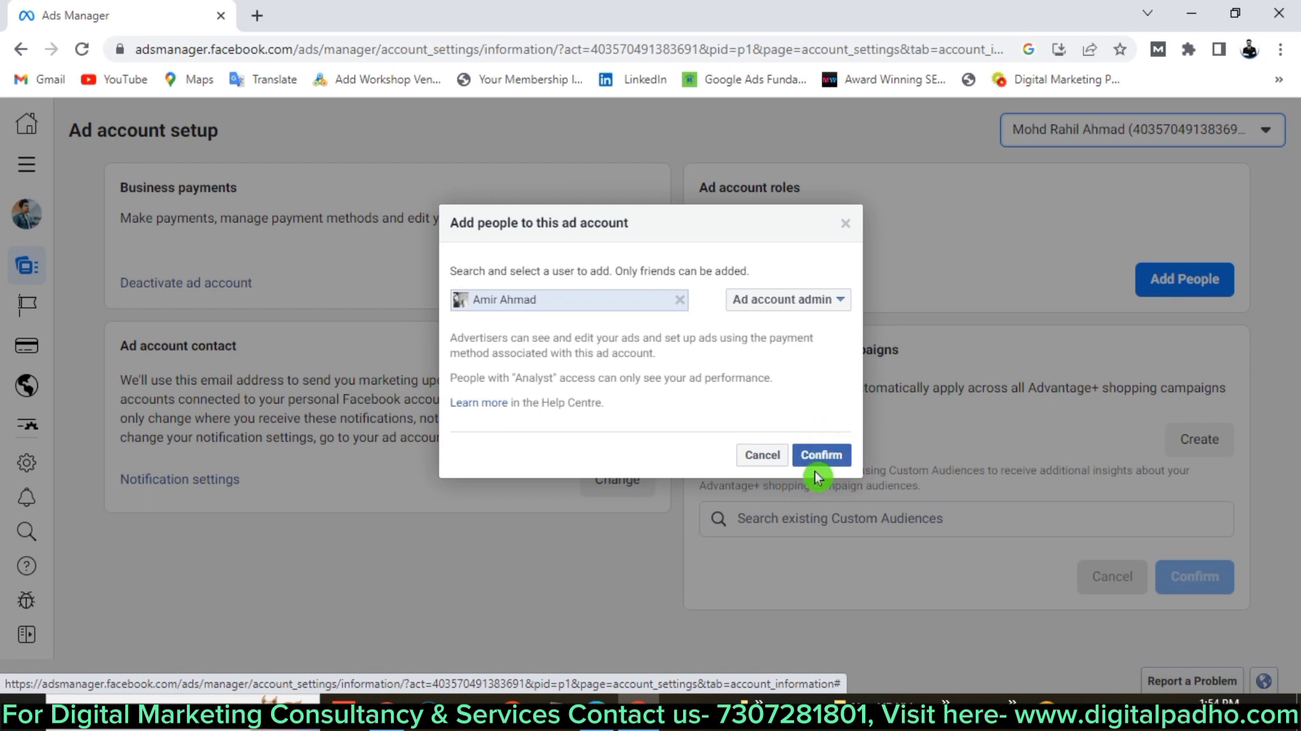
left_click(815, 447)
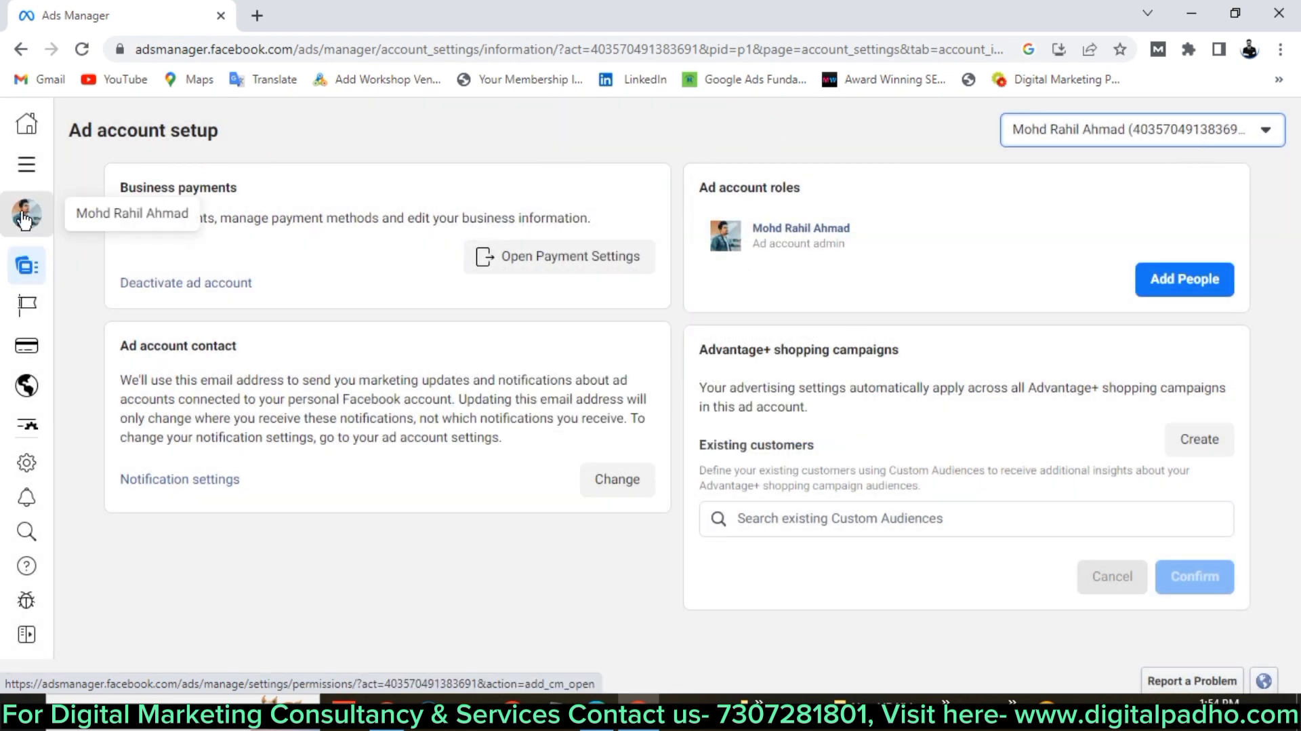
left_click(1198, 129)
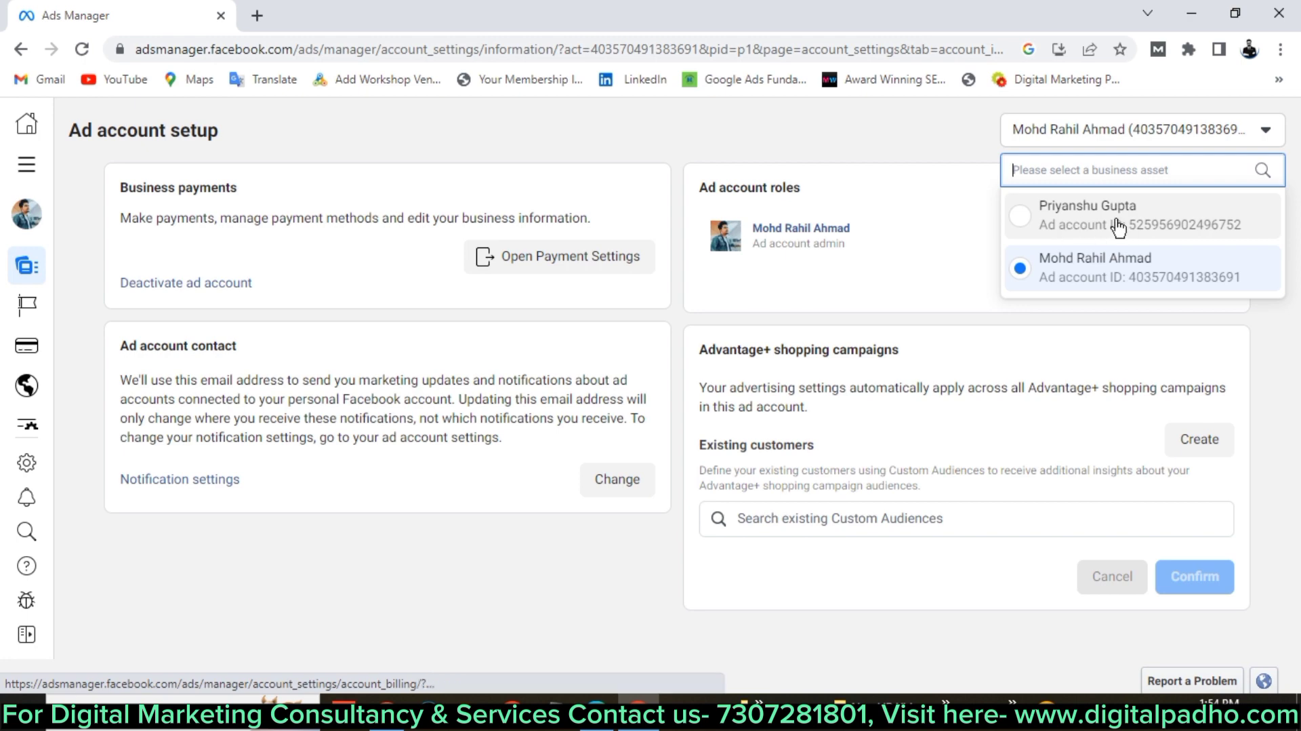
Close the ad account list and return to the Ads Manager campaign list via All tools.
left_click(361, 135)
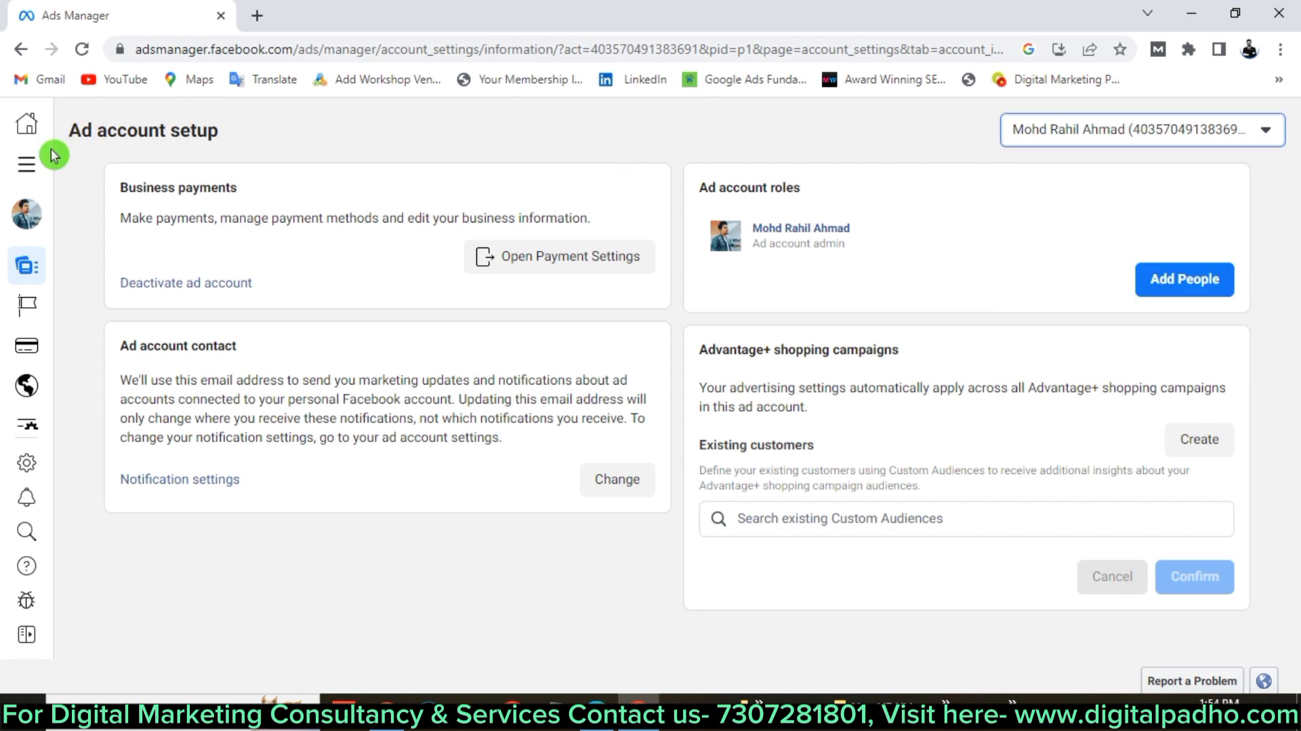
left_click(26, 164)
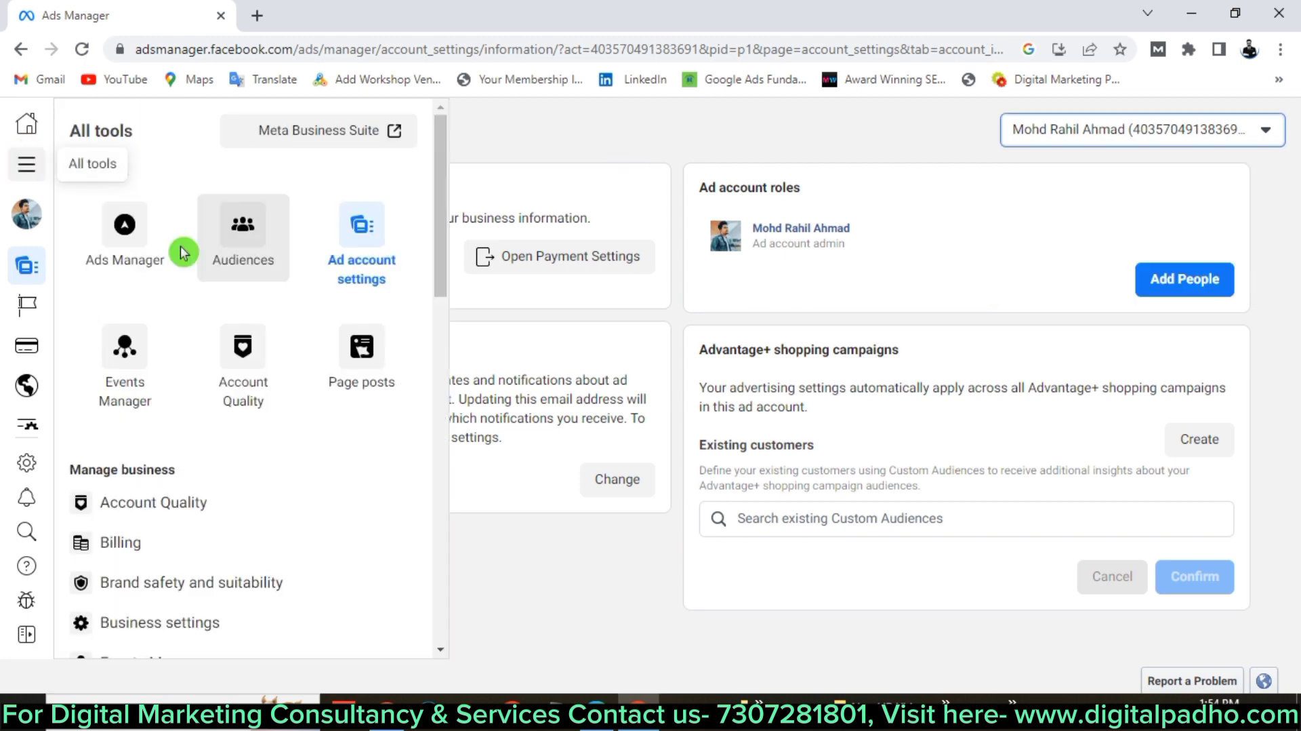
left_click(114, 256)
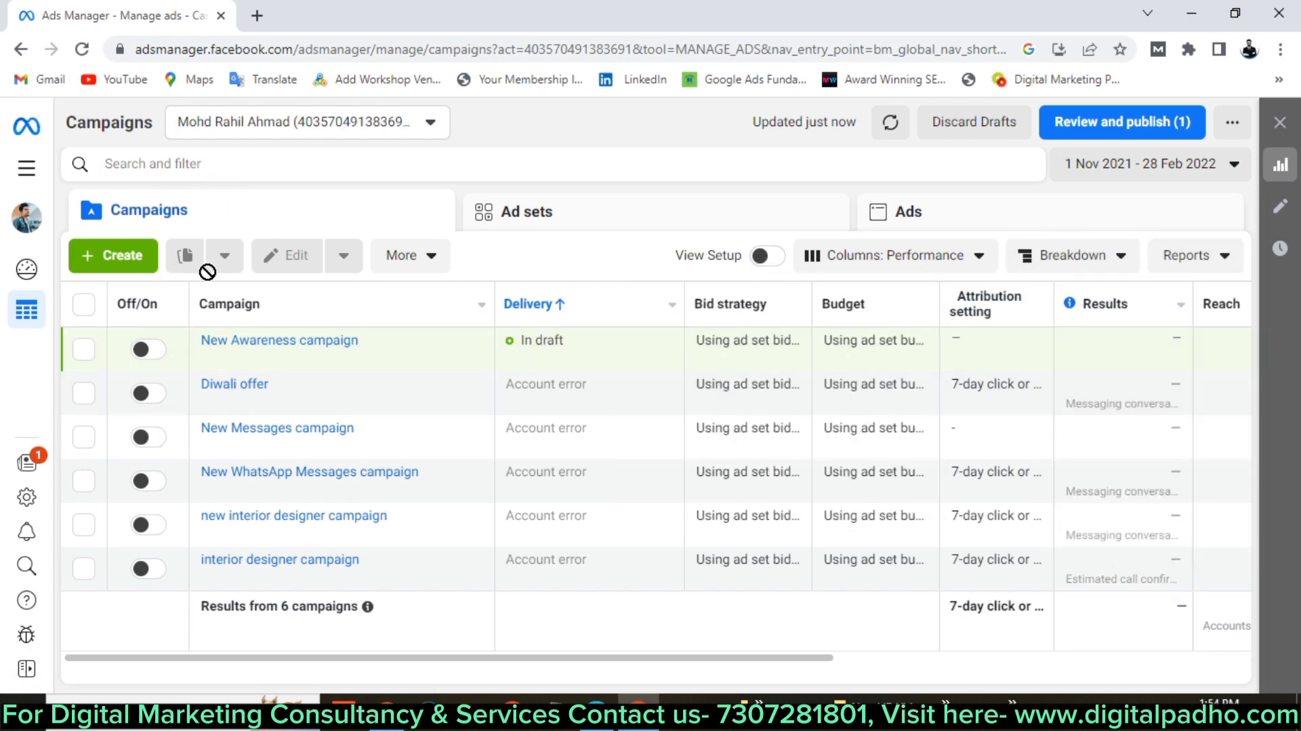
left_click(40, 178)
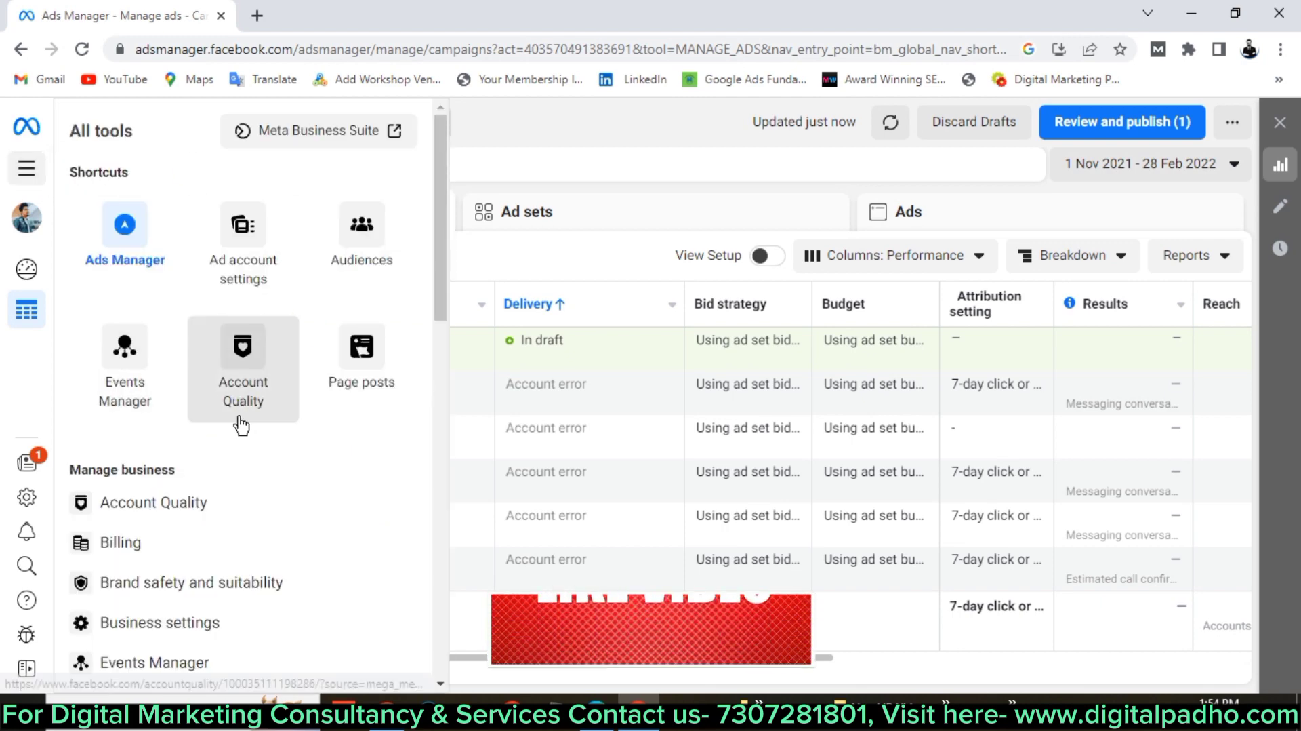
left_click(555, 129)
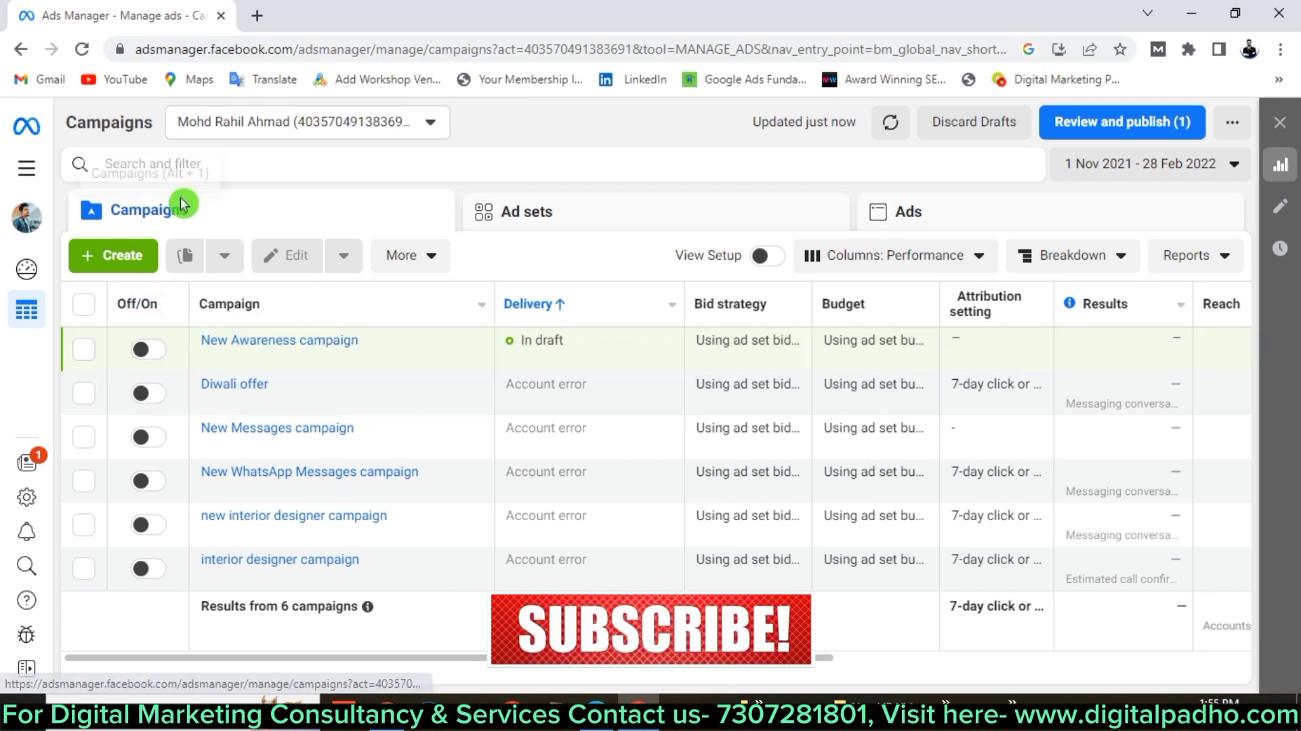
left_click(224, 161)
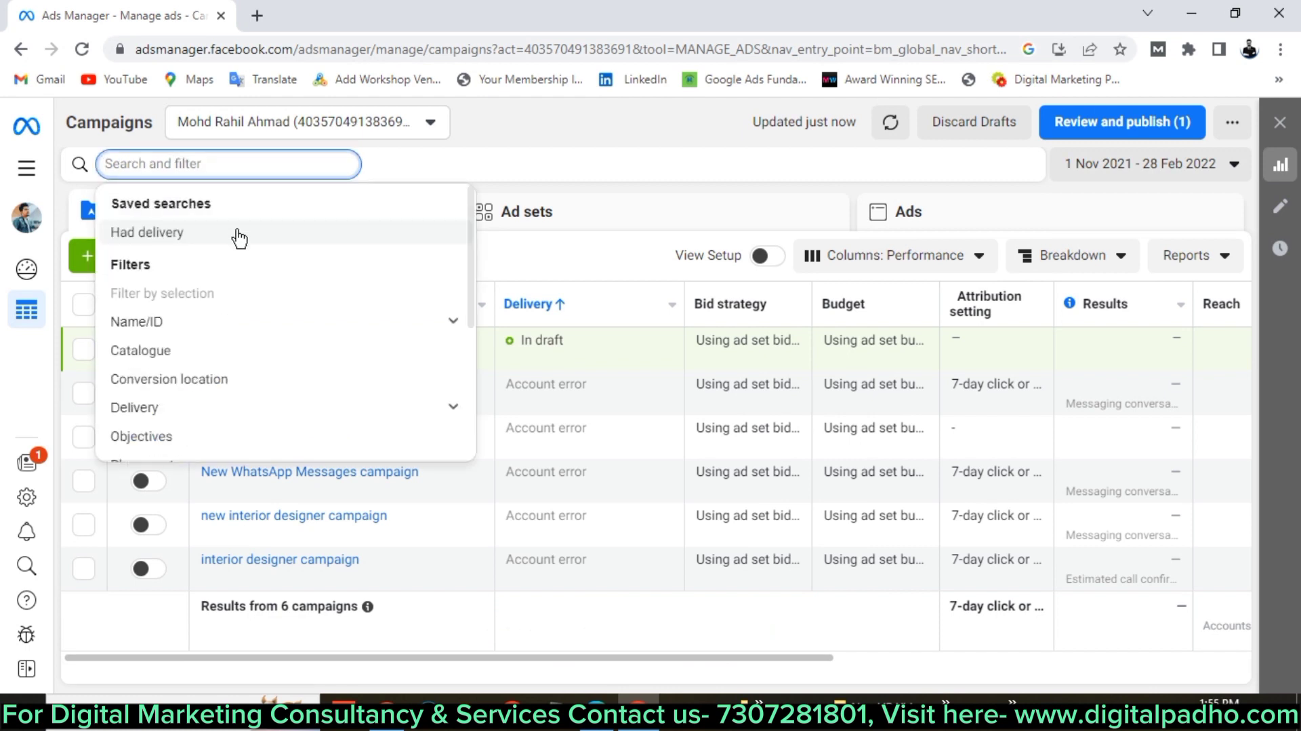
left_click(200, 338)
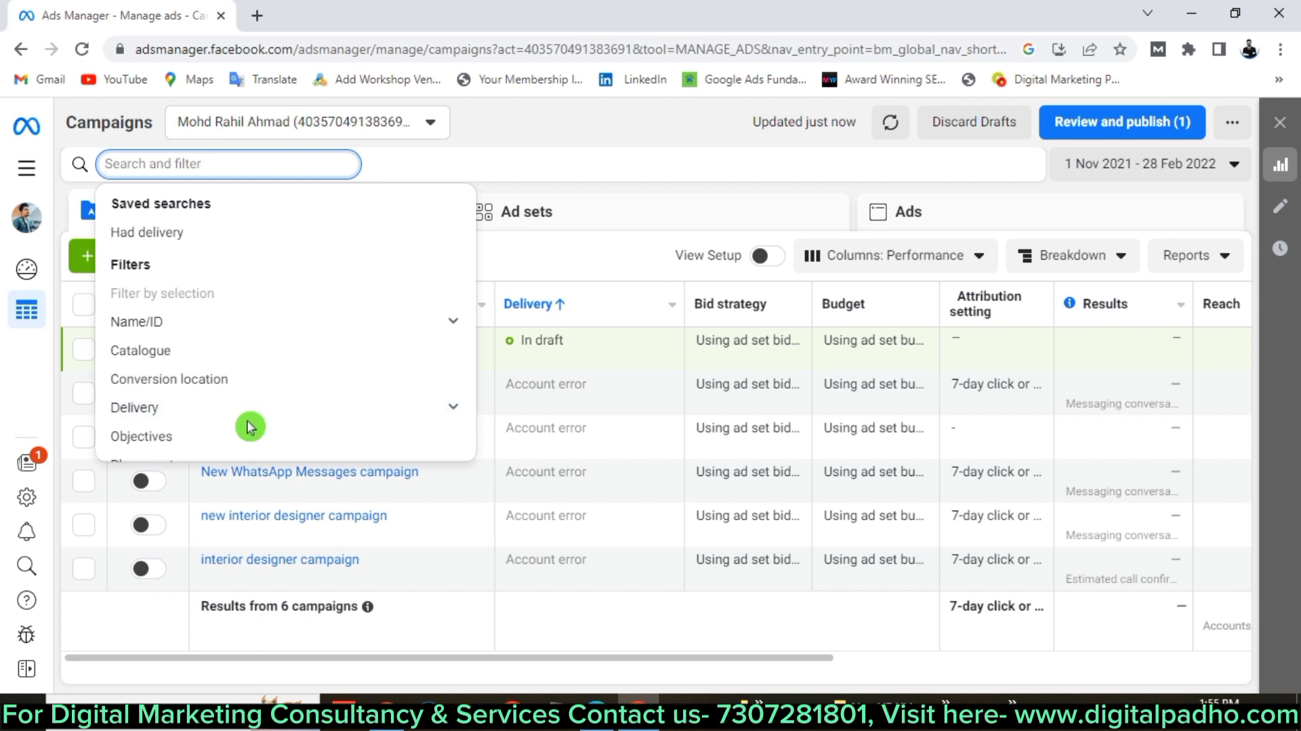
scroll(249, 427, "down", 4)
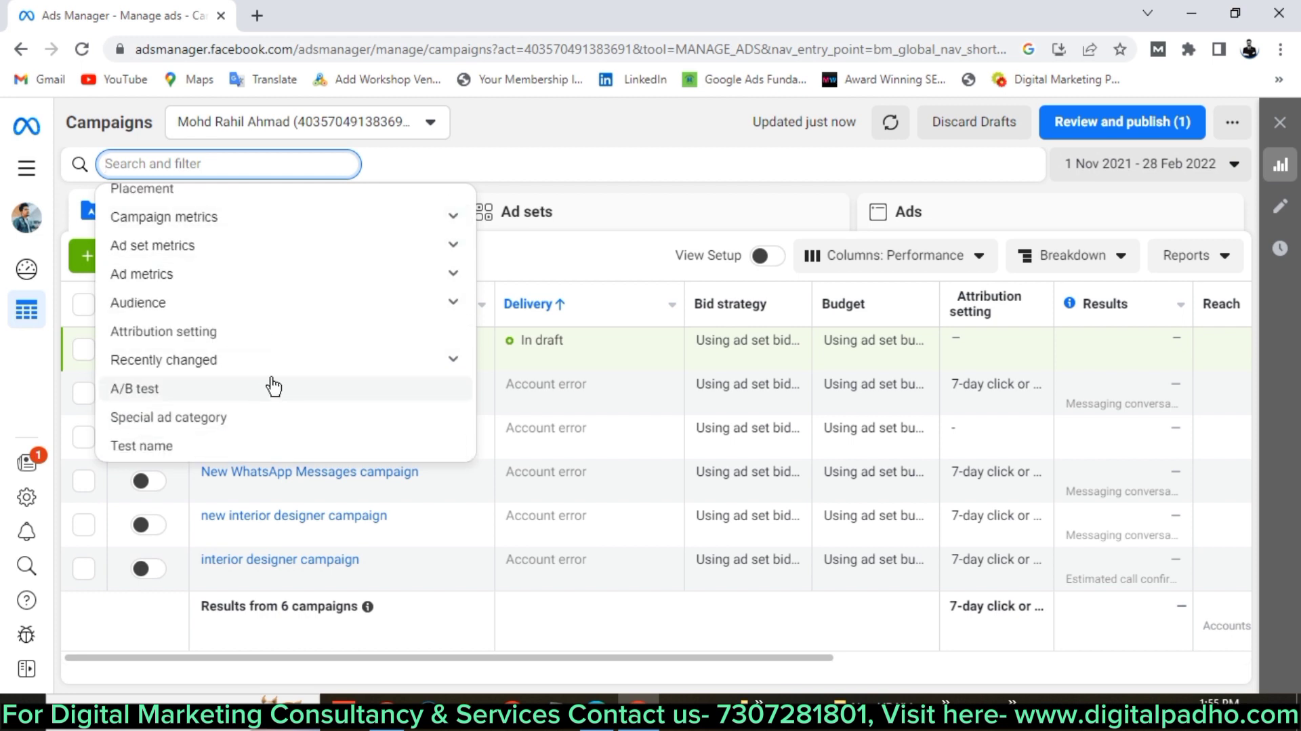
scroll(274, 386, "up", 4)
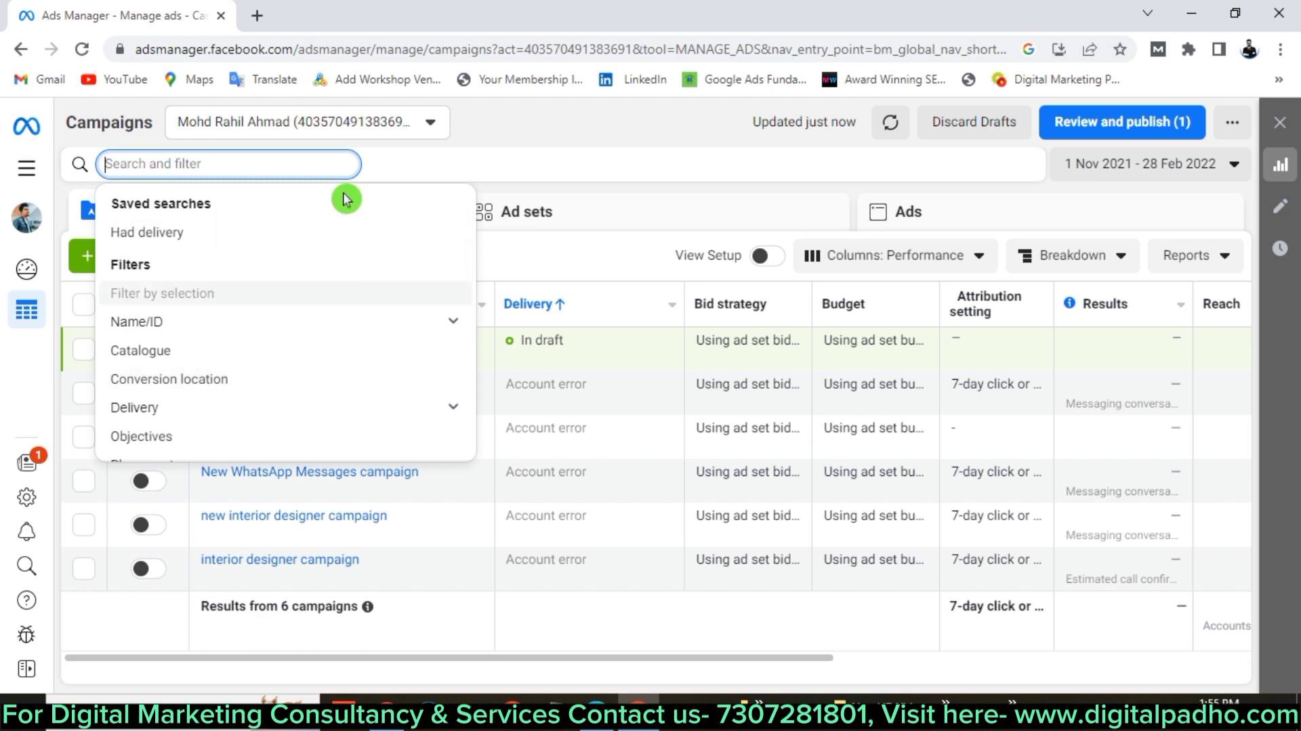
left_click(519, 130)
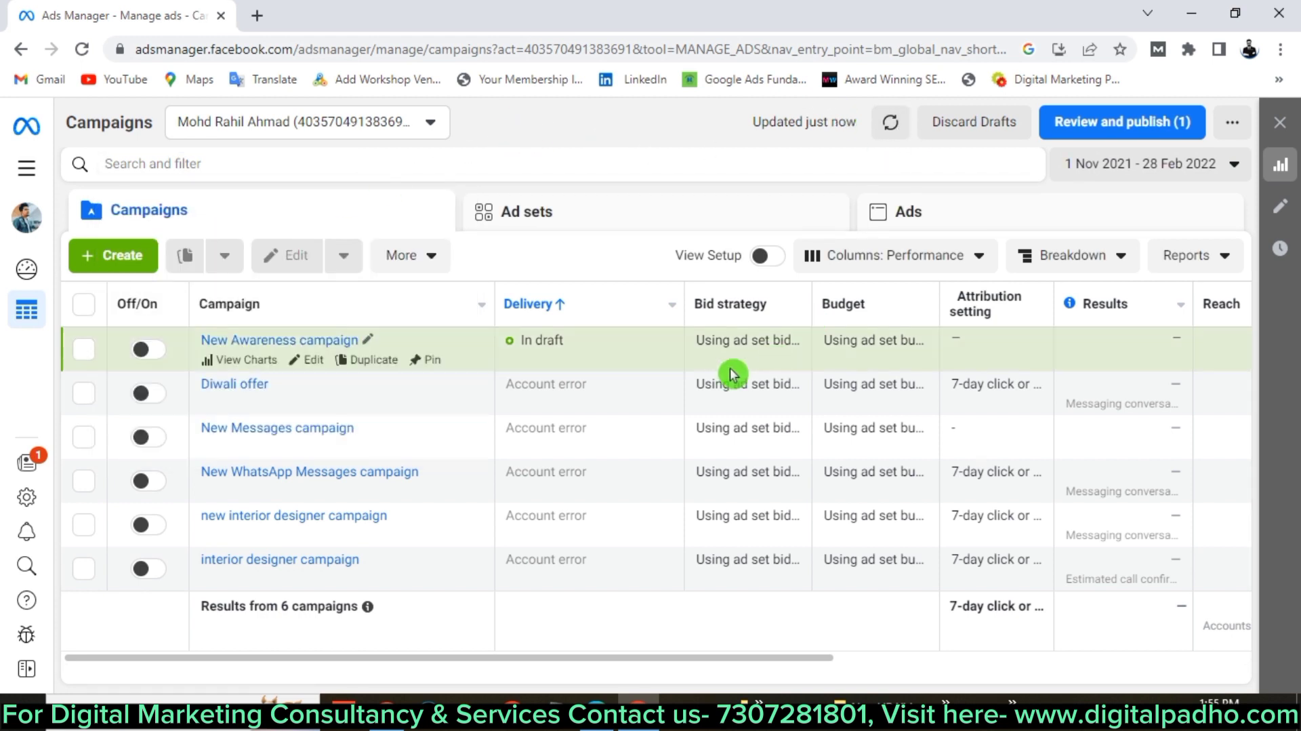
left_click(889, 145)
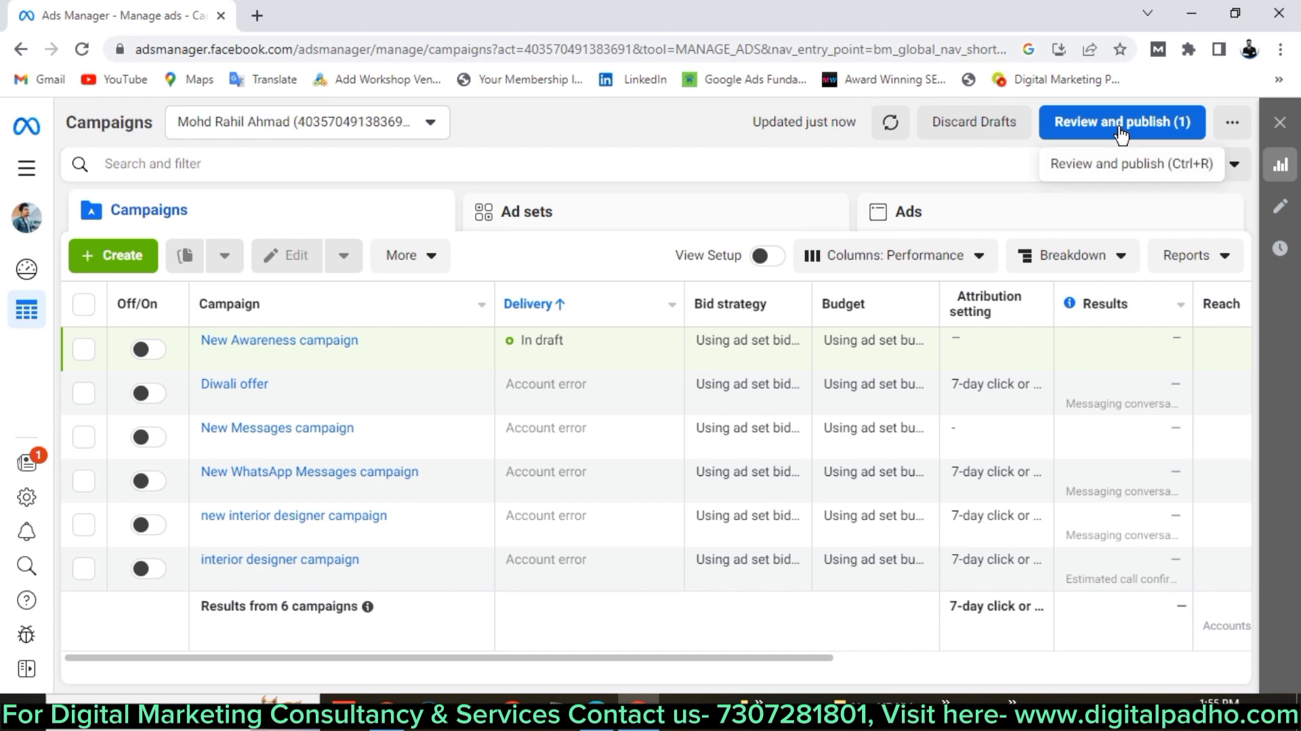
Open the '...' extra options menu twice, dismissing it each time.
left_click(1235, 123)
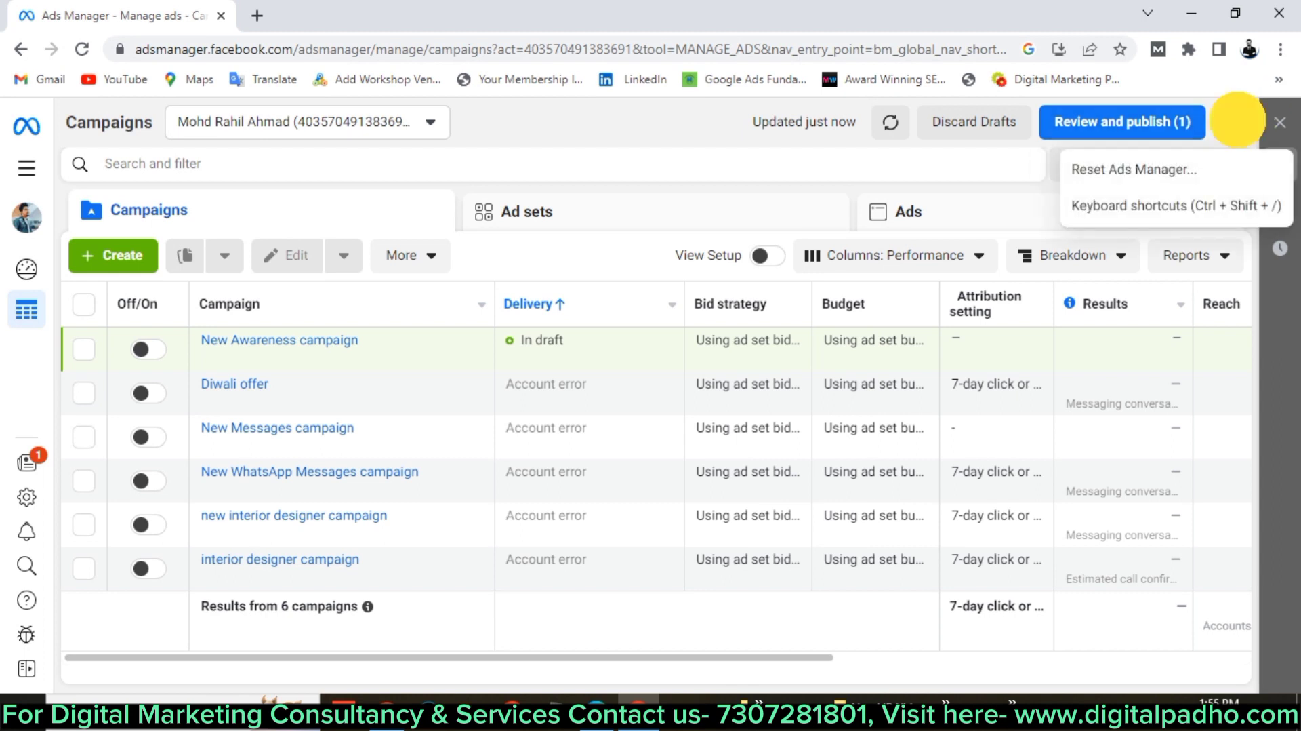
left_click(1141, 189)
left_click(1232, 126)
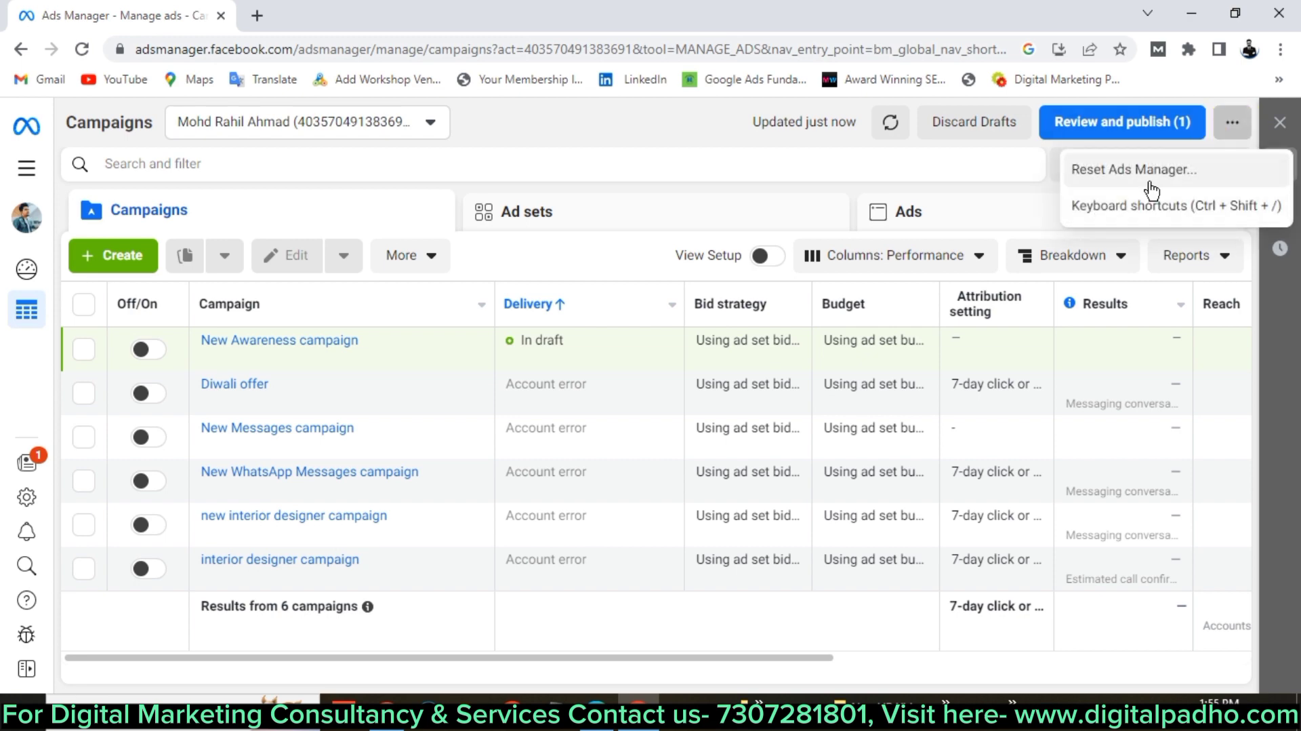
left_click(1049, 195)
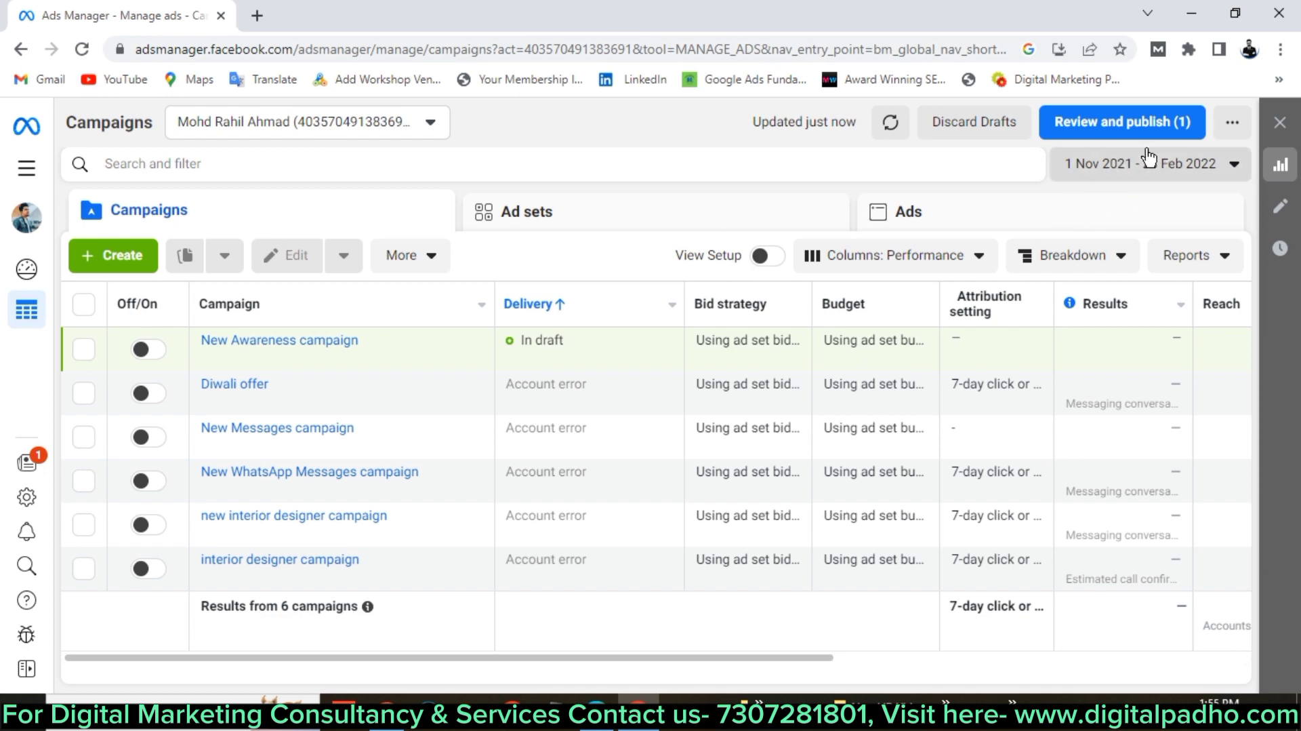
Scroll the campaign table sideways and bring up the date-range calendar (1 Nov 2021 – 28 Feb 2022).
left_click_drag(1117, 186, 1145, 185)
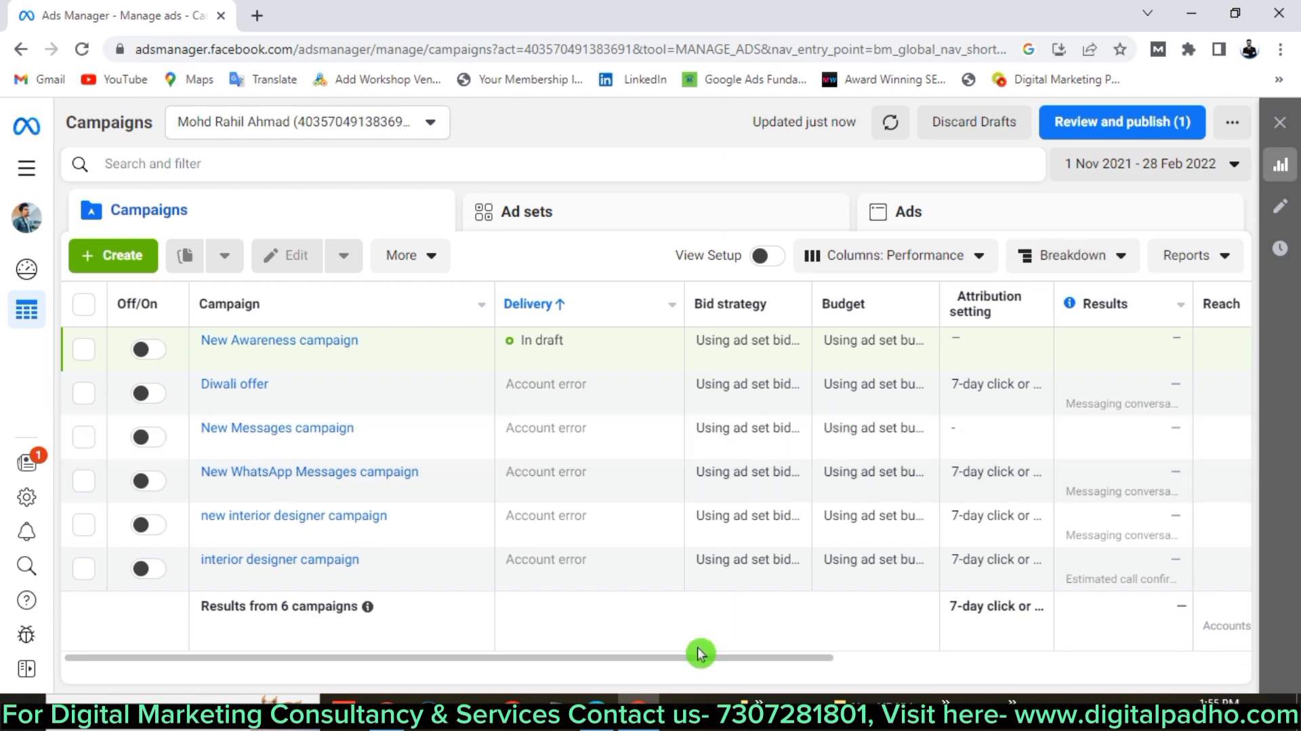
left_click_drag(698, 653, 967, 647)
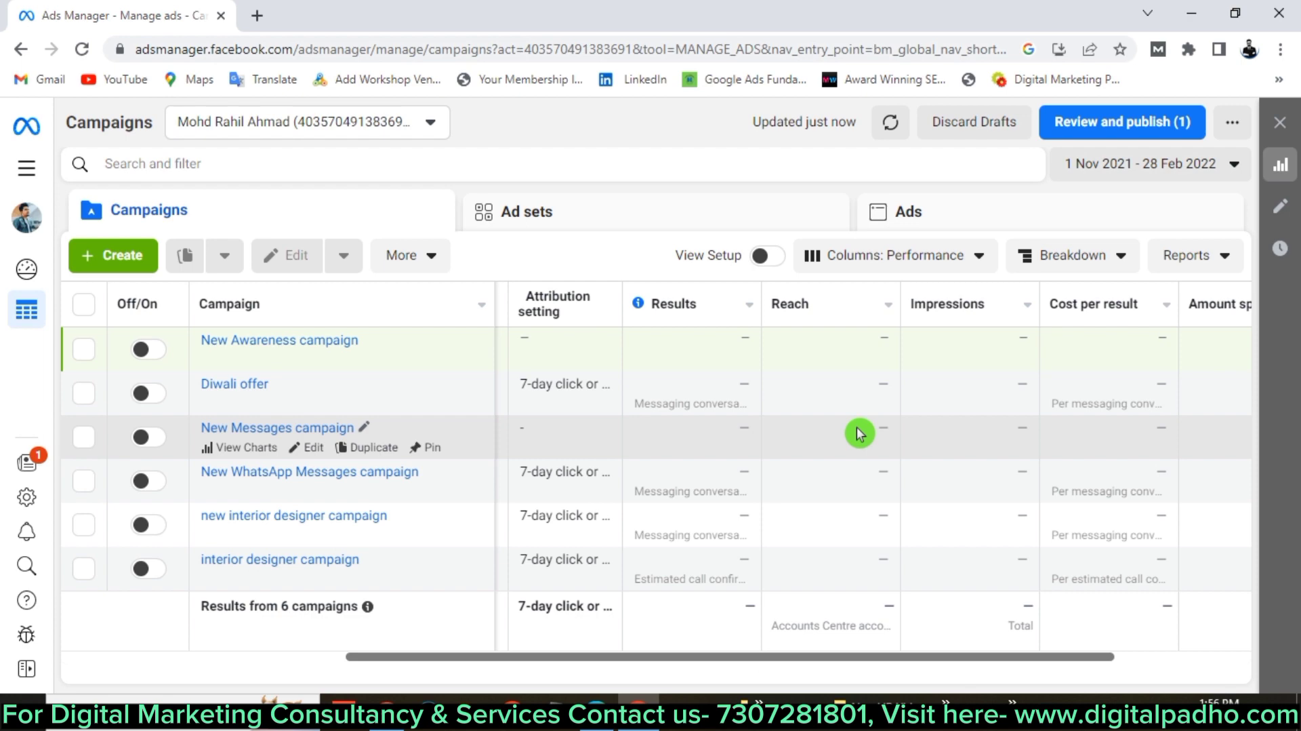
left_click_drag(764, 655, 789, 655)
left_click(1156, 169)
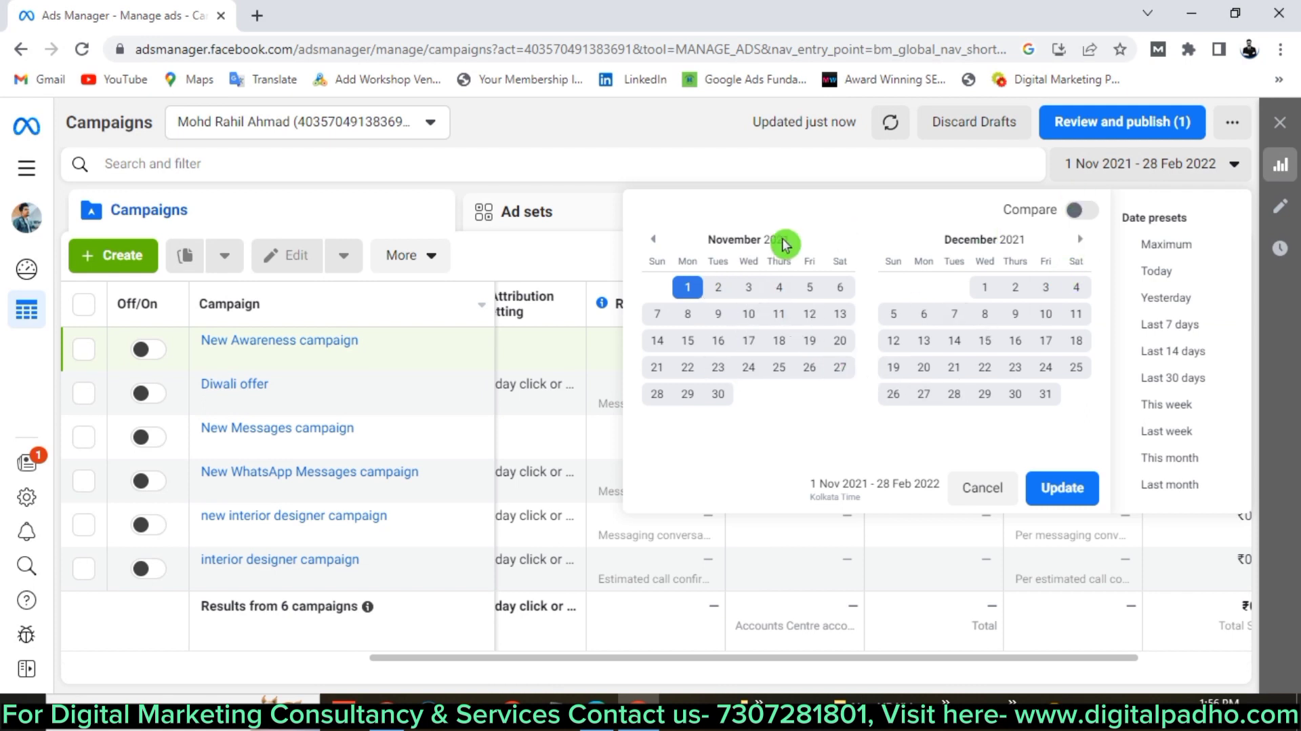
Pick 1–30 Nov 2021, then switch the reporting period to Last month (1–31 May 2023).
left_click(691, 291)
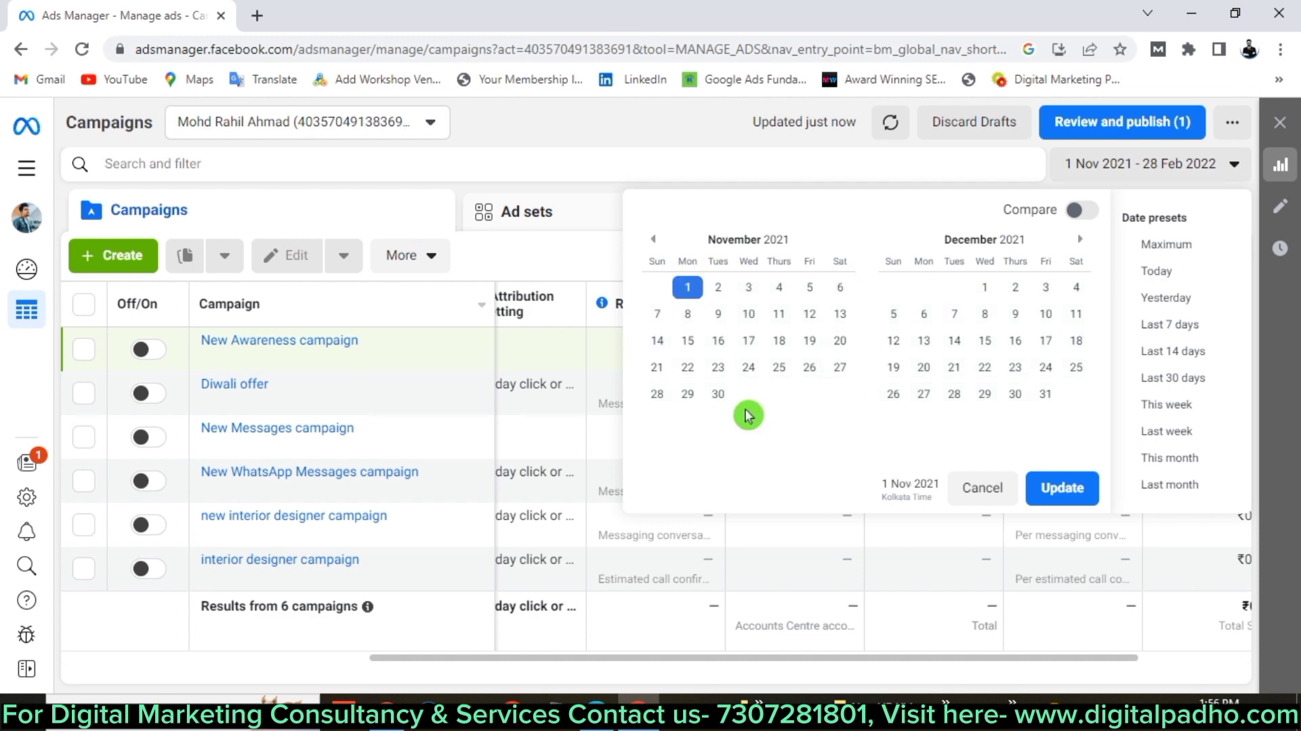
left_click(718, 394)
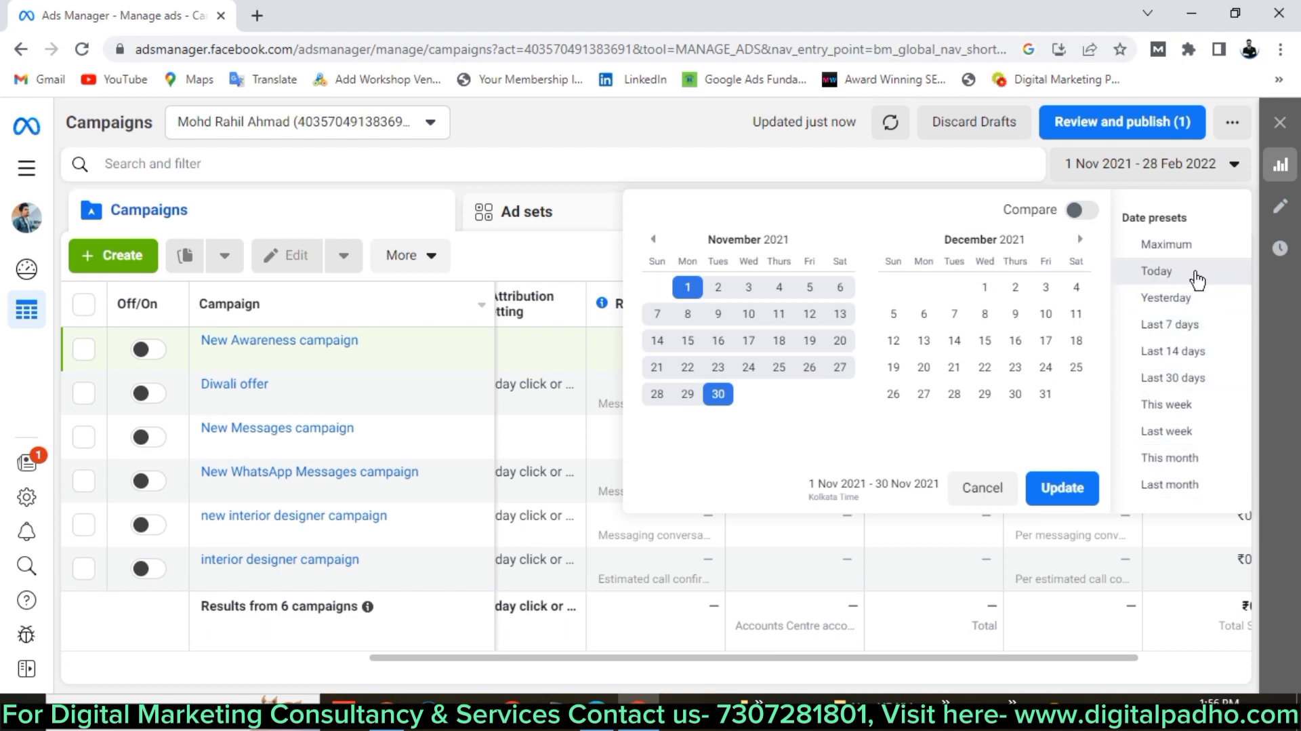
left_click(1204, 490)
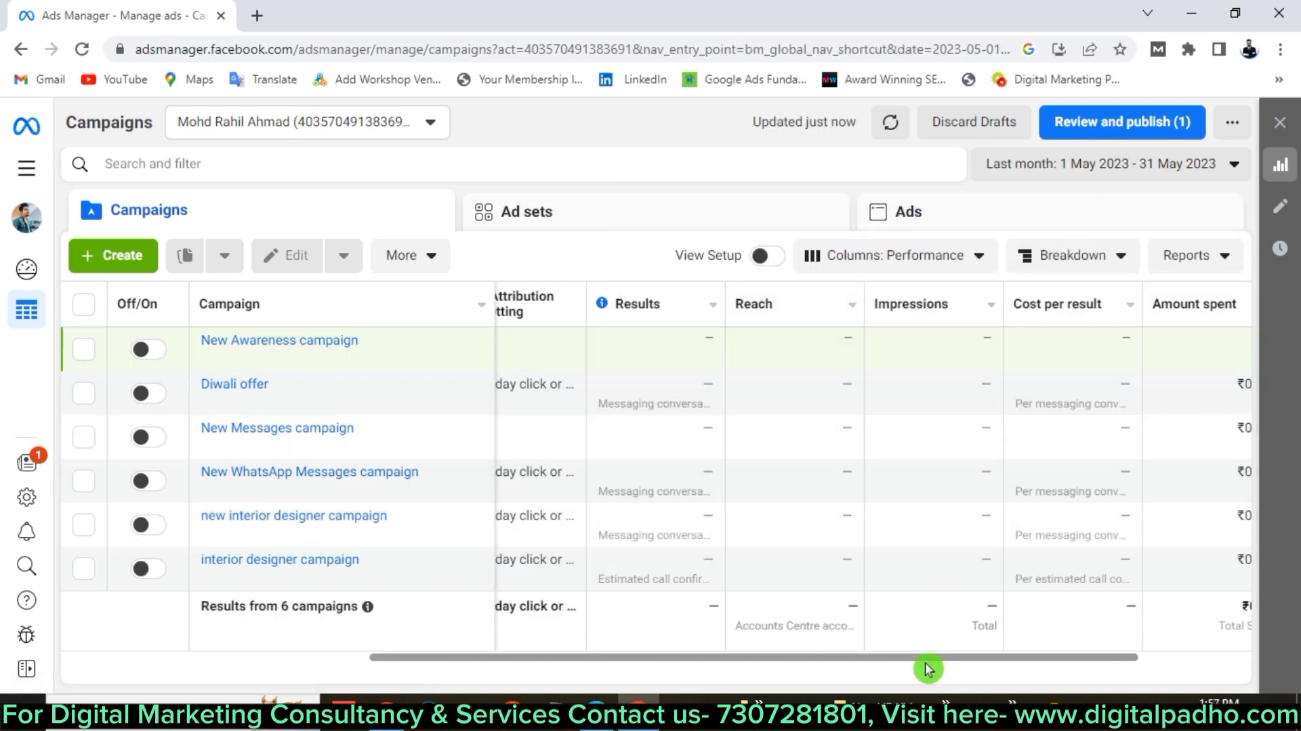
Scroll the campaign table sideways and show the ad account list.
left_click_drag(918, 658, 740, 668)
left_click_drag(1021, 650, 990, 652)
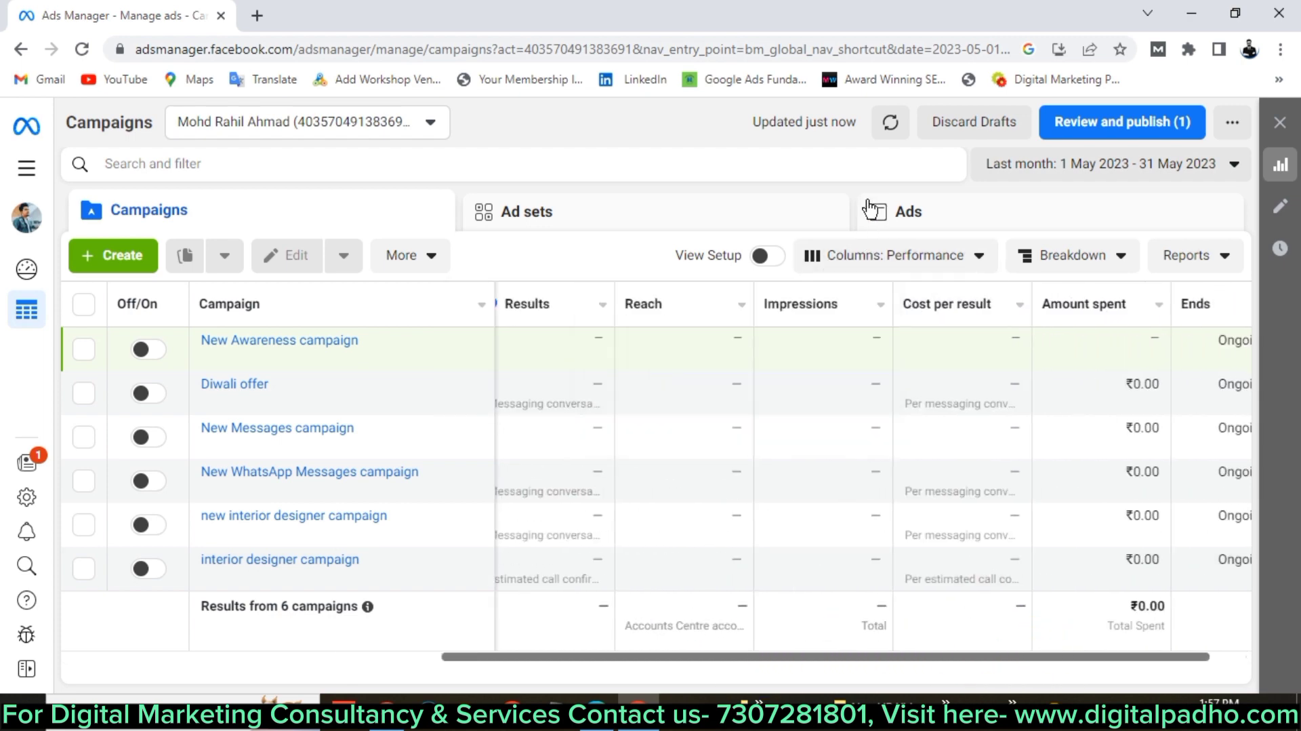
left_click(381, 127)
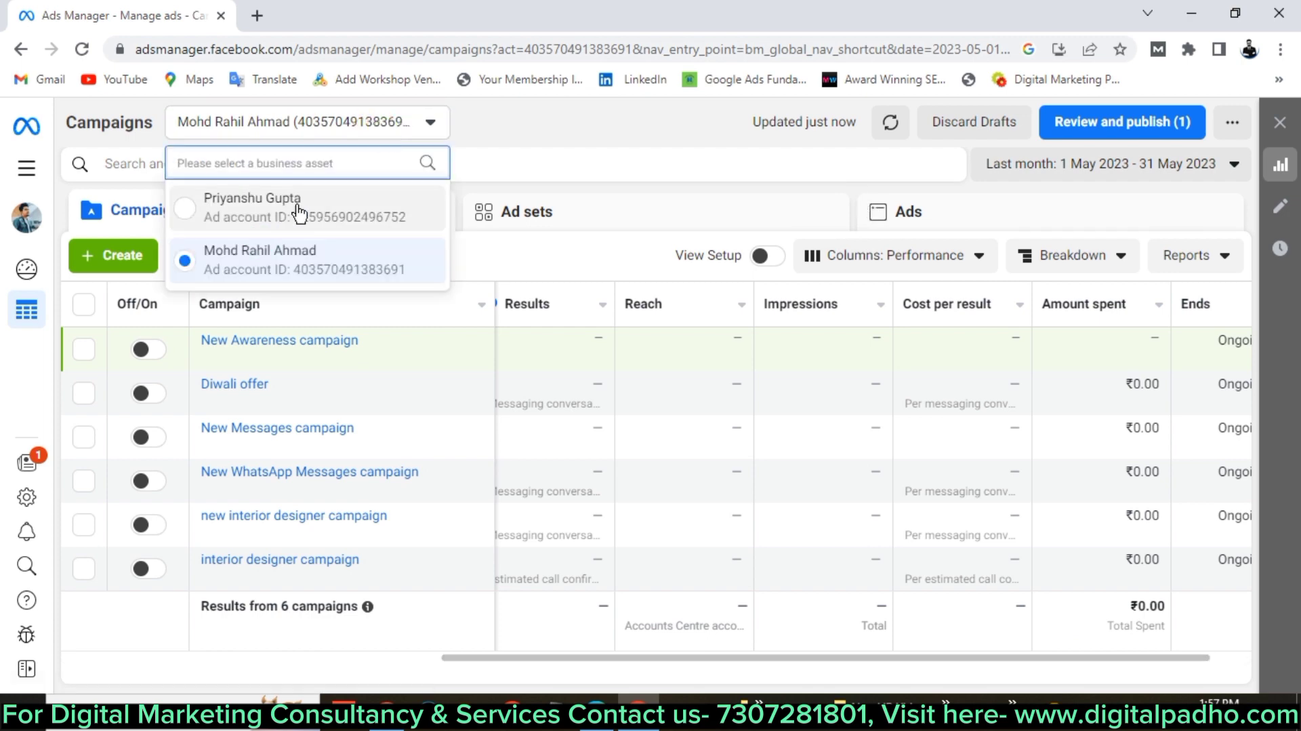
Choose the second ad account, which lists 27 campaigns.
left_click(295, 203)
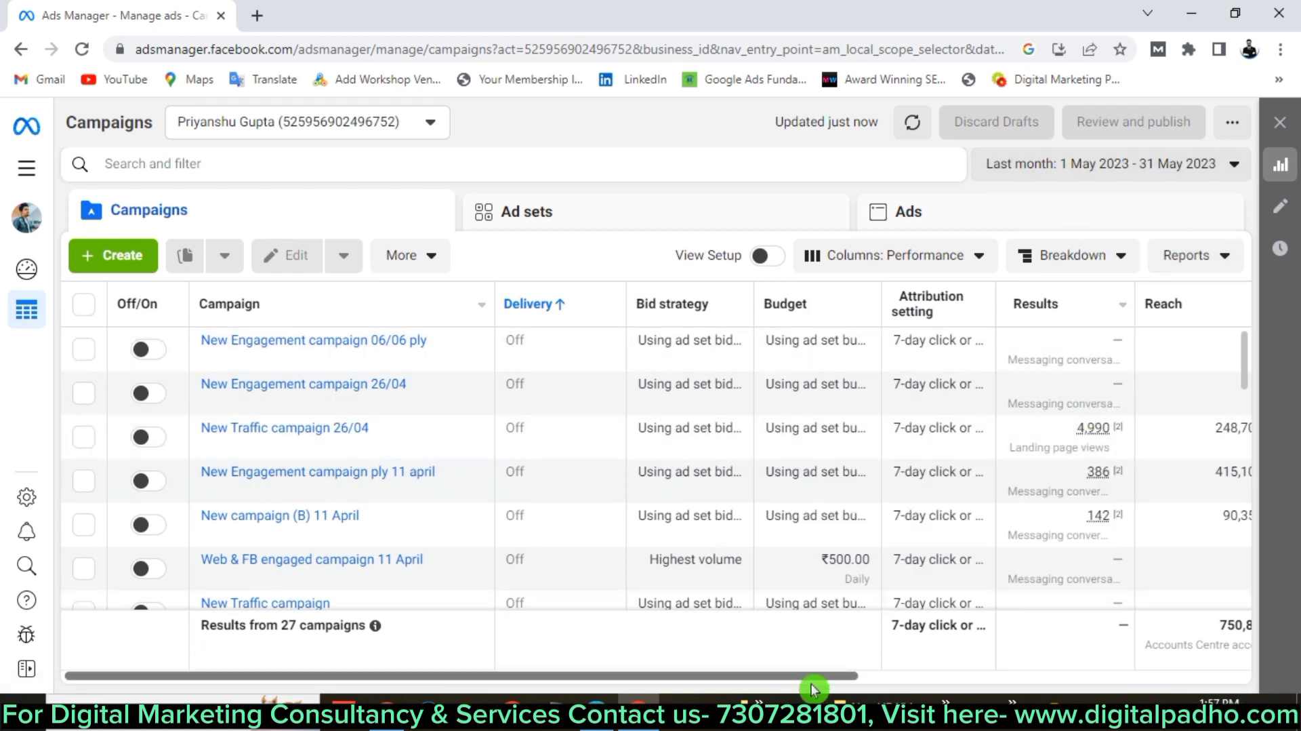
left_click(130, 264)
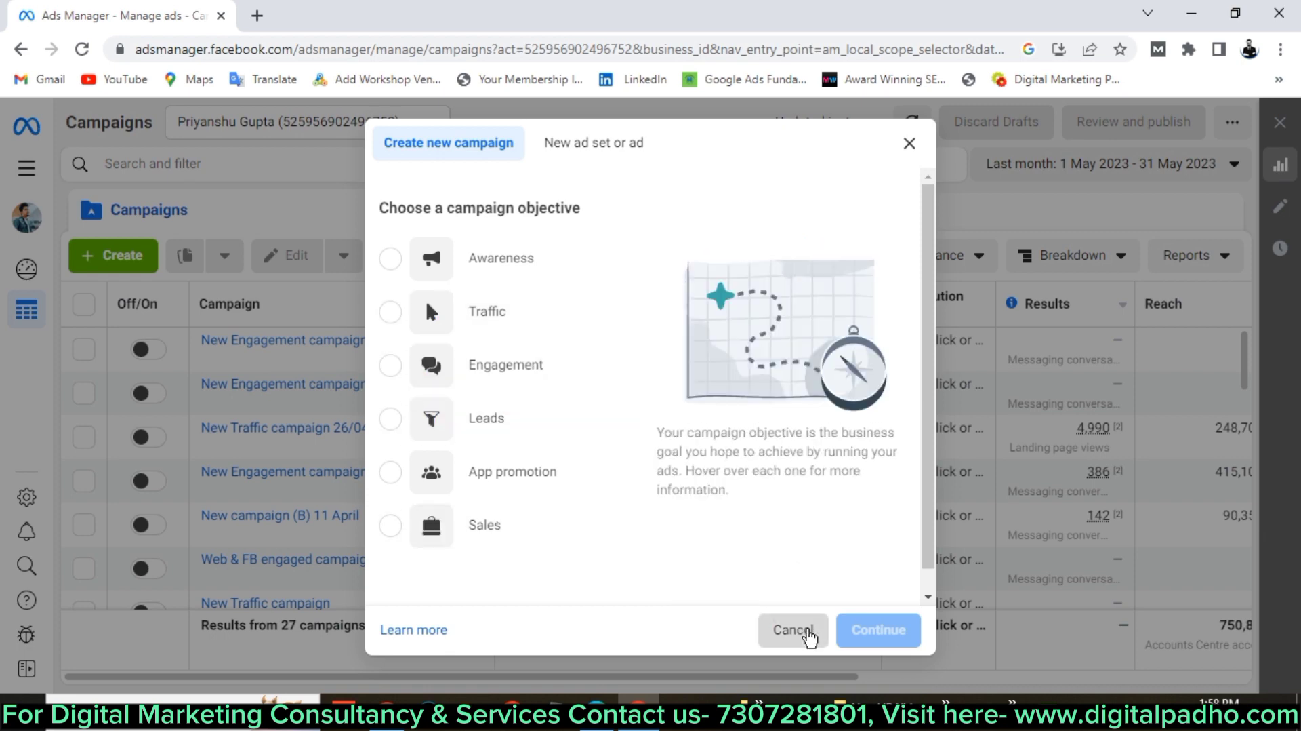
left_click(791, 630)
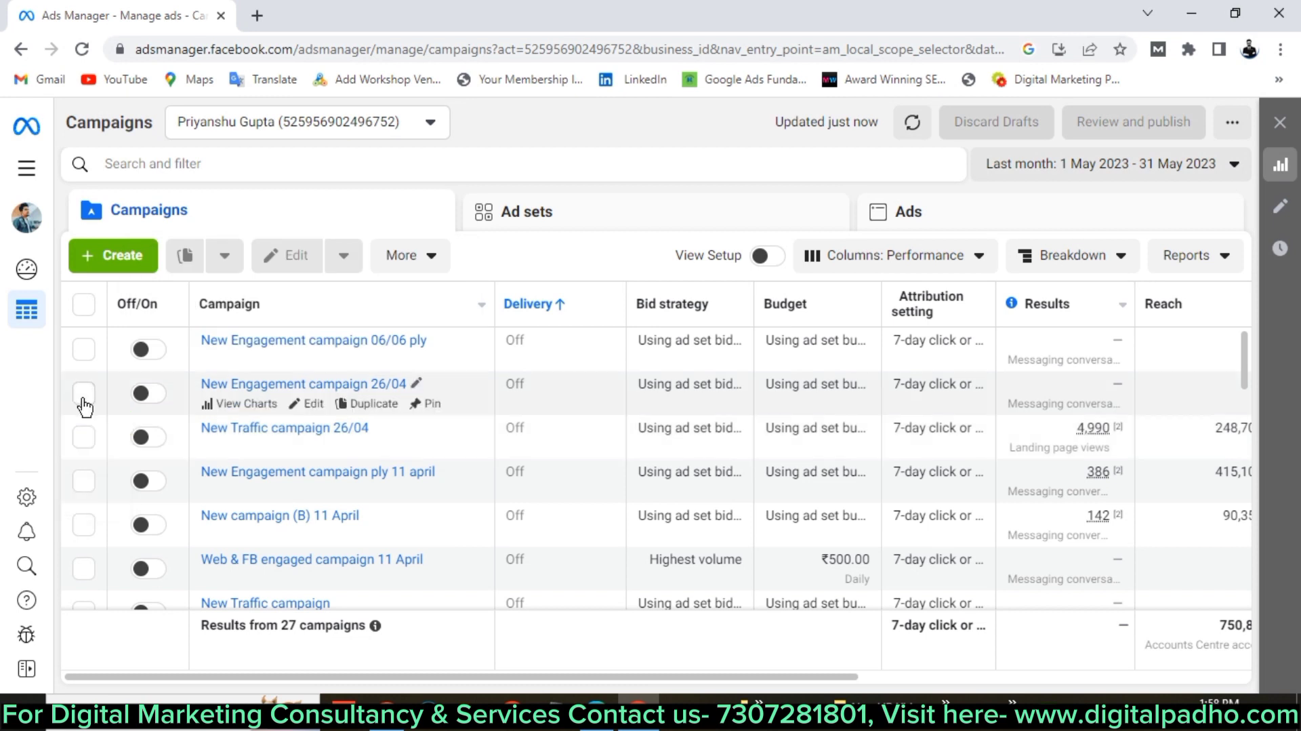
Select New Traffic campaign 26/04 and show its Duplicate, Copy and Paste options.
left_click(84, 435)
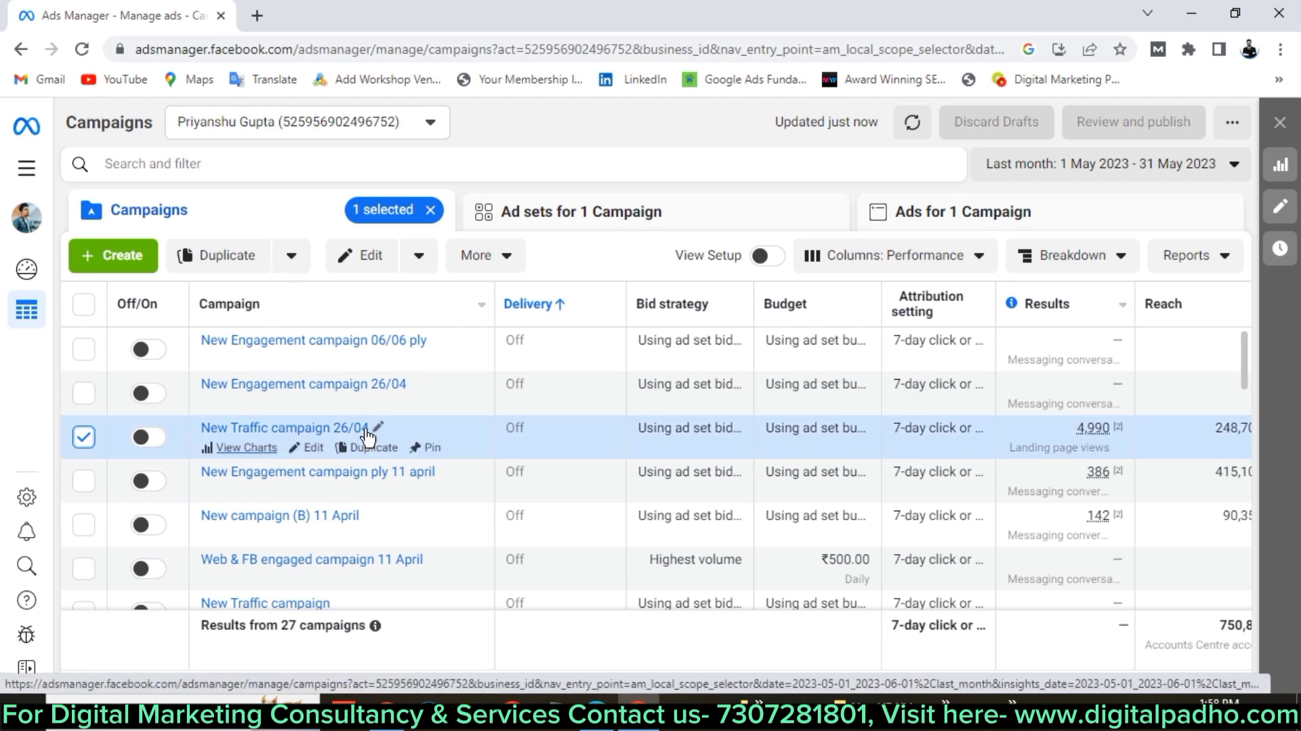
left_click(307, 444)
left_click(235, 268)
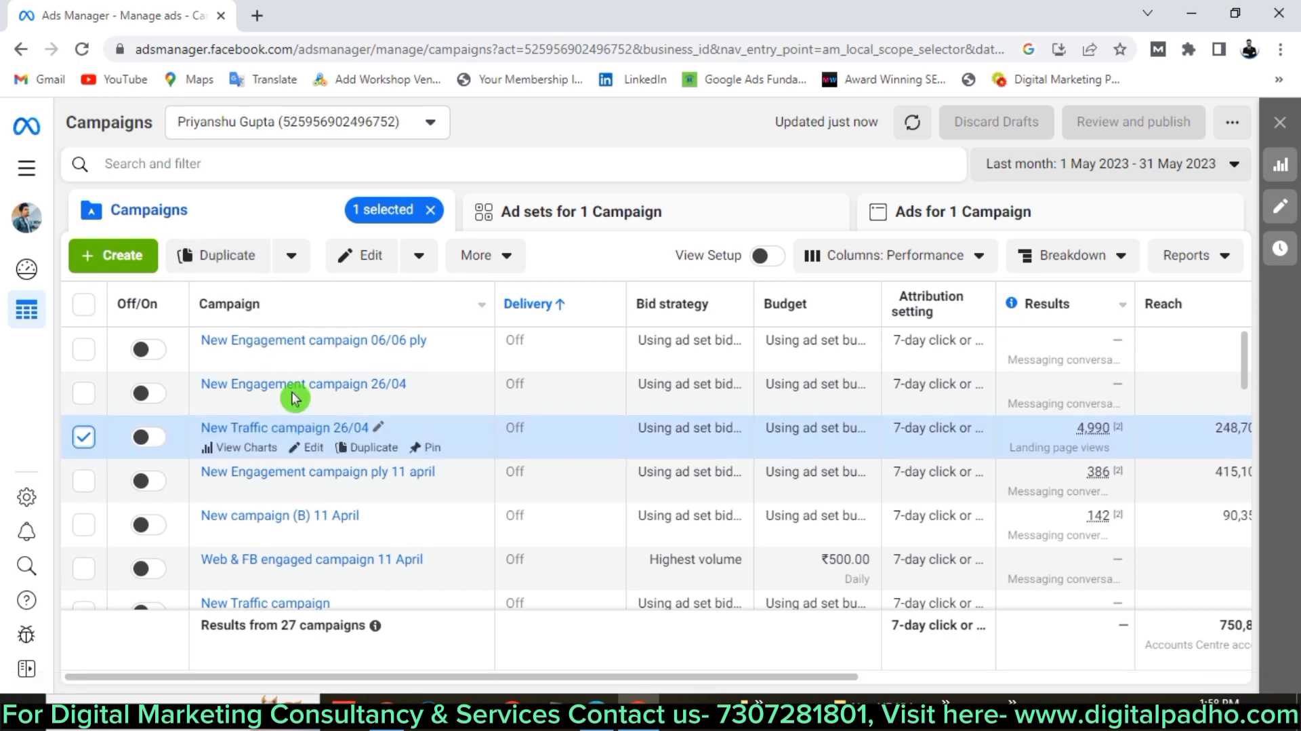
left_click(293, 257)
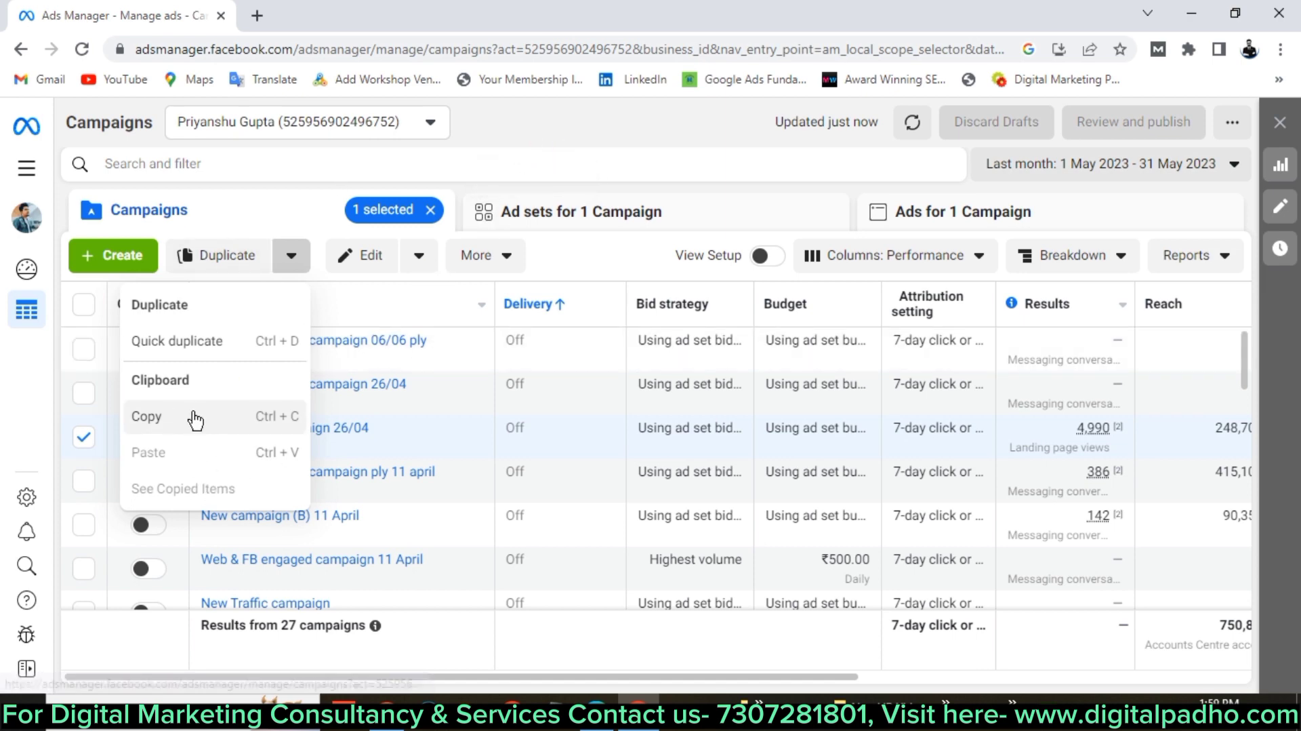
Copy New Traffic campaign 26/04 to the clipboard and deselect its row.
left_click(262, 420)
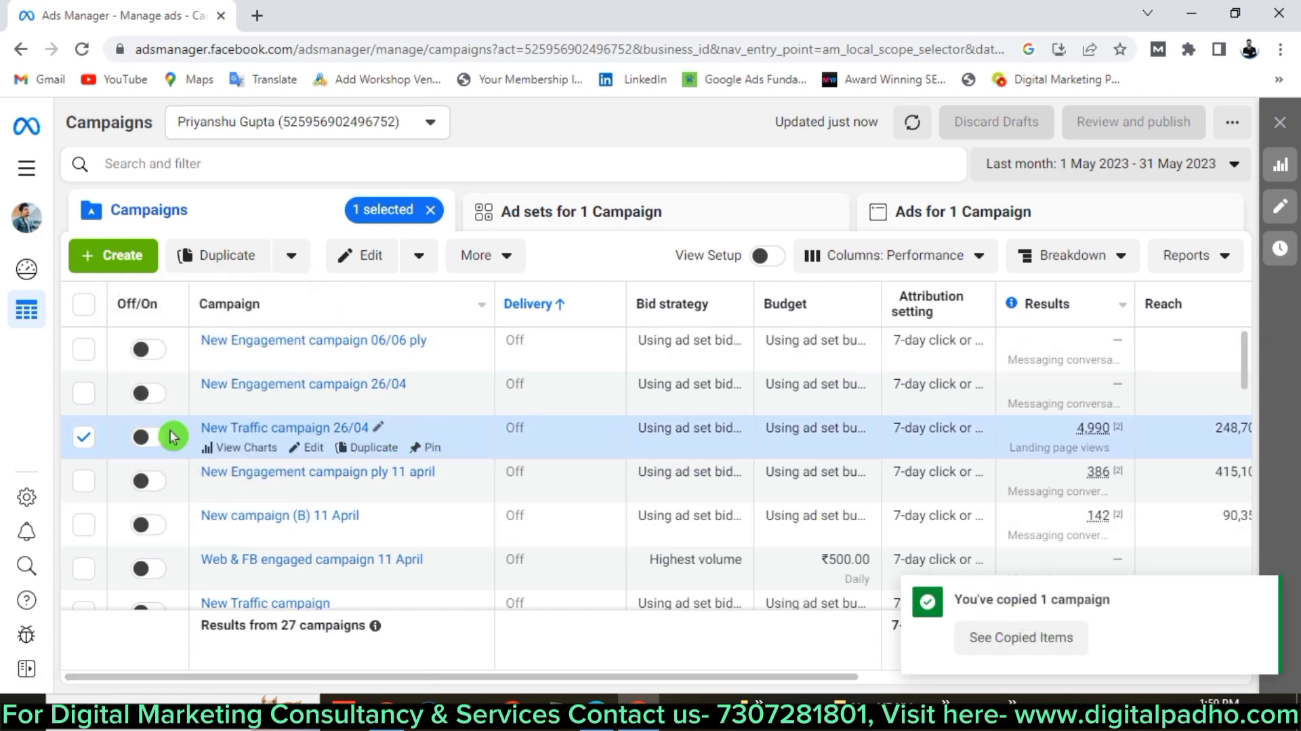
left_click(83, 438)
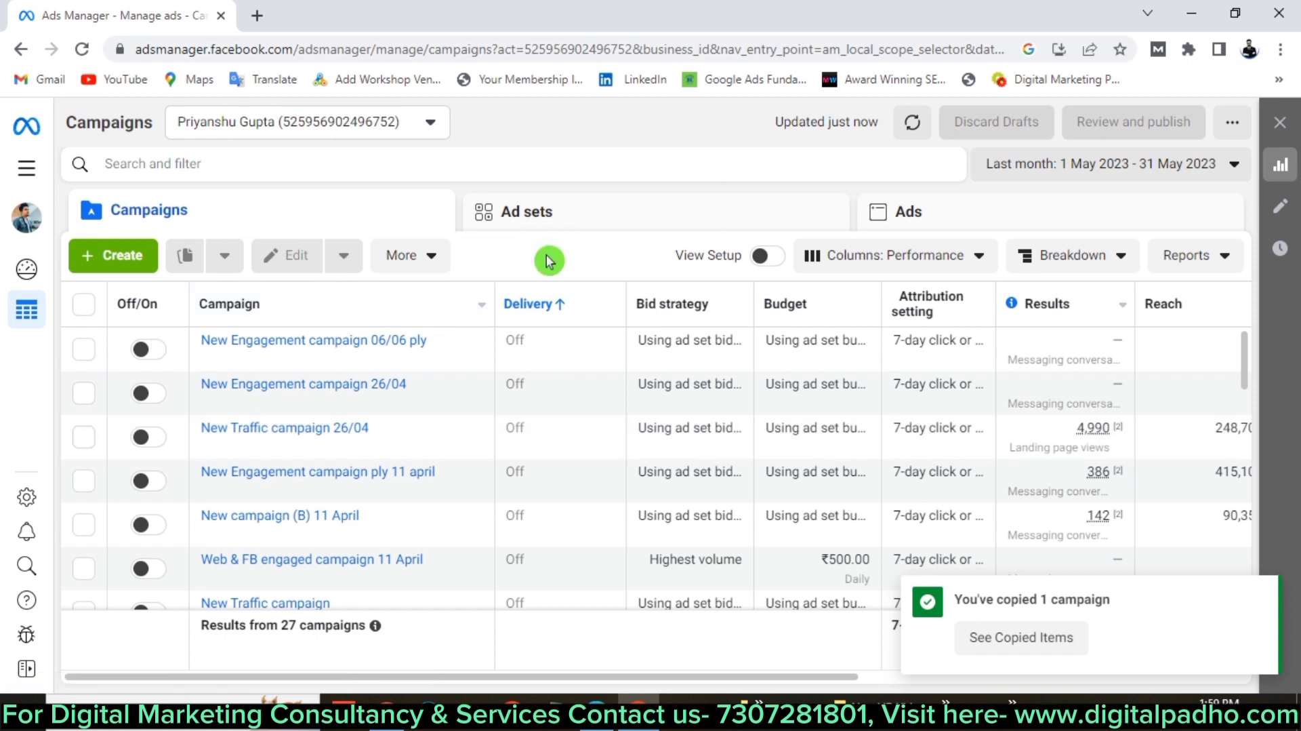
Paste the draft 'New Traffic campaign 26/04 – Copy' and close its editor without publishing.
key("ctrl+v")
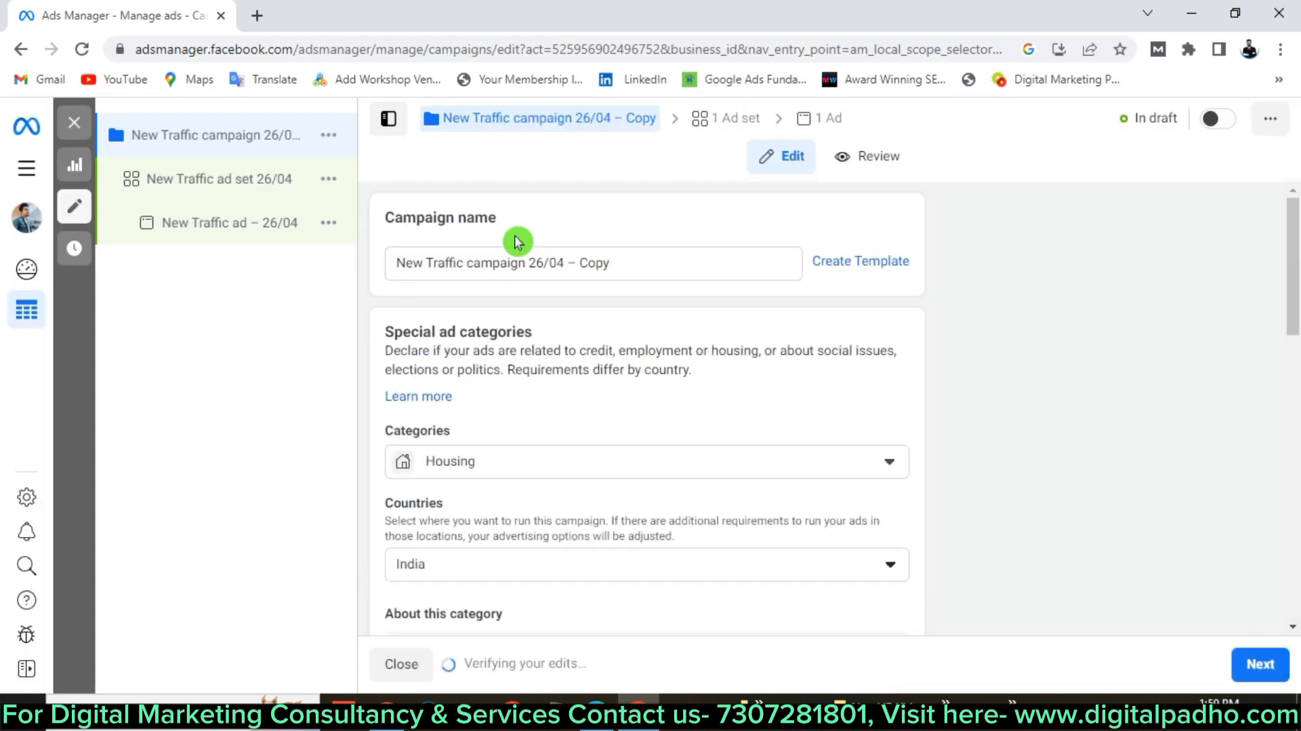
double_click(593, 264)
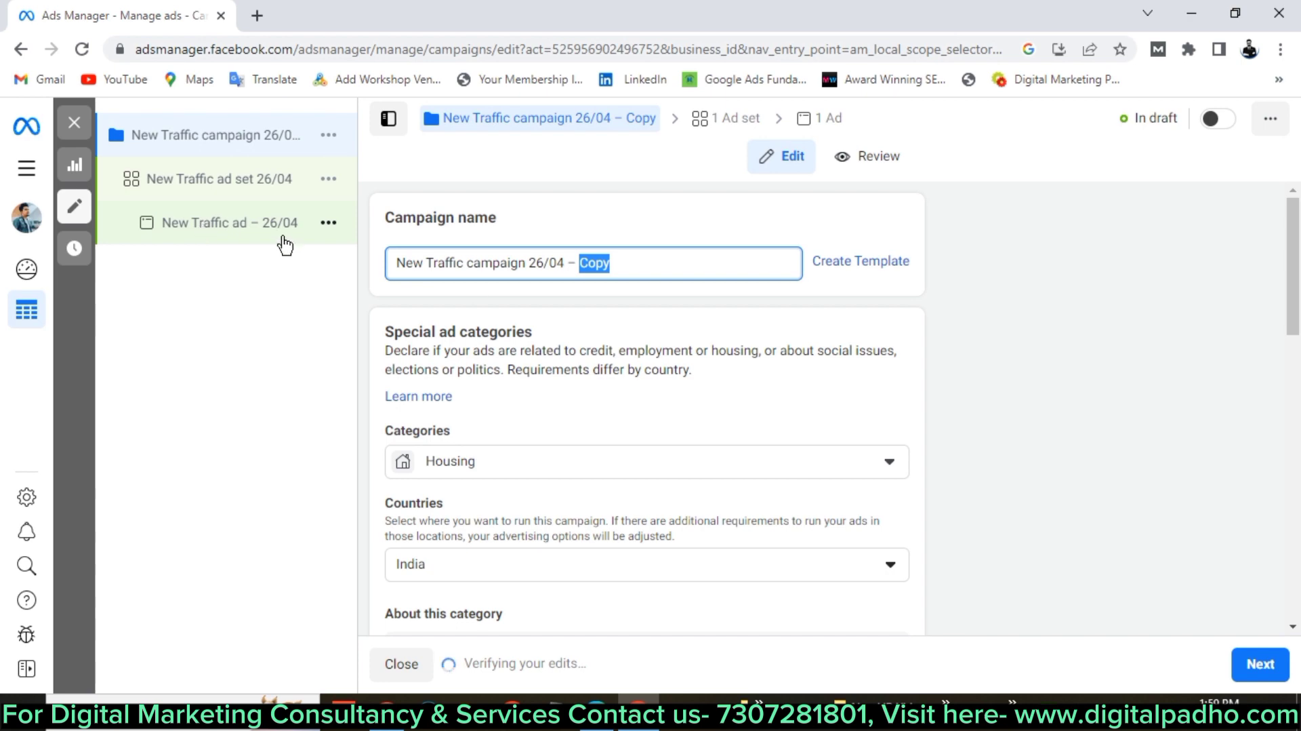
scroll(500, 387, "down", 10)
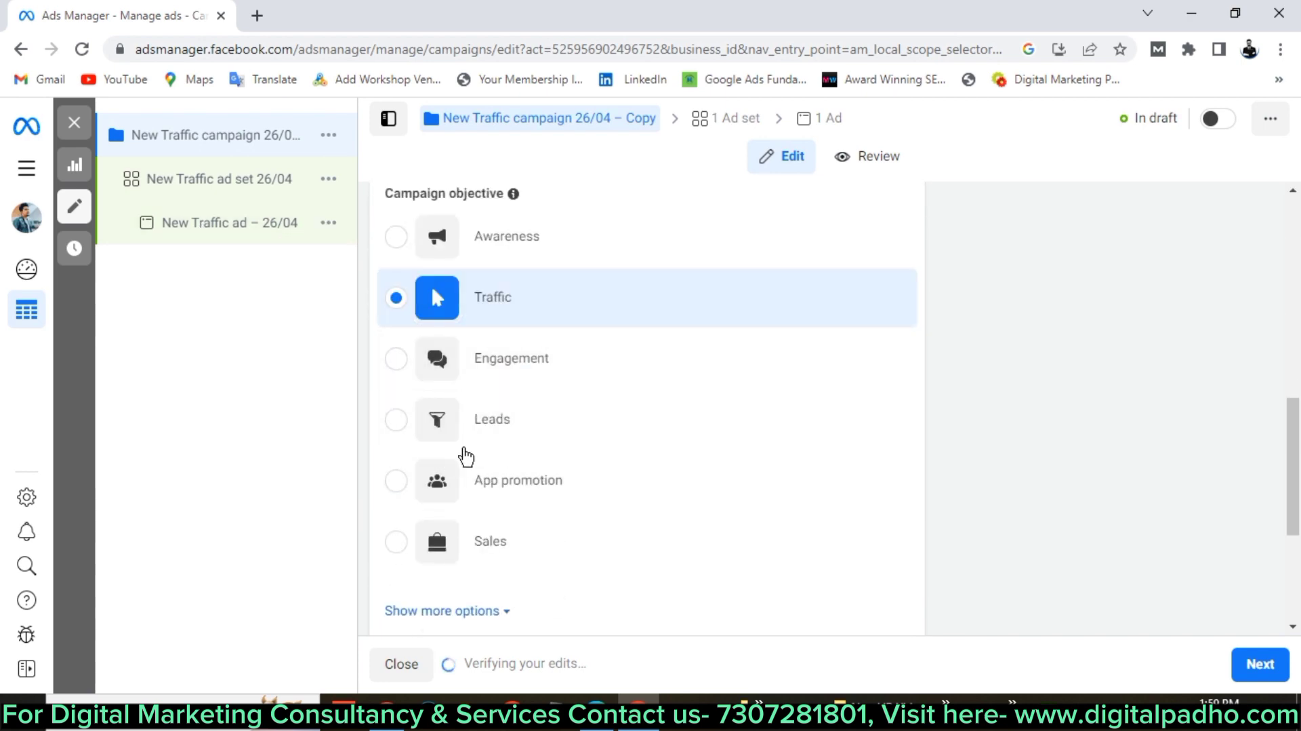
scroll(474, 447, "down", 4)
scroll(482, 438, "up", 12)
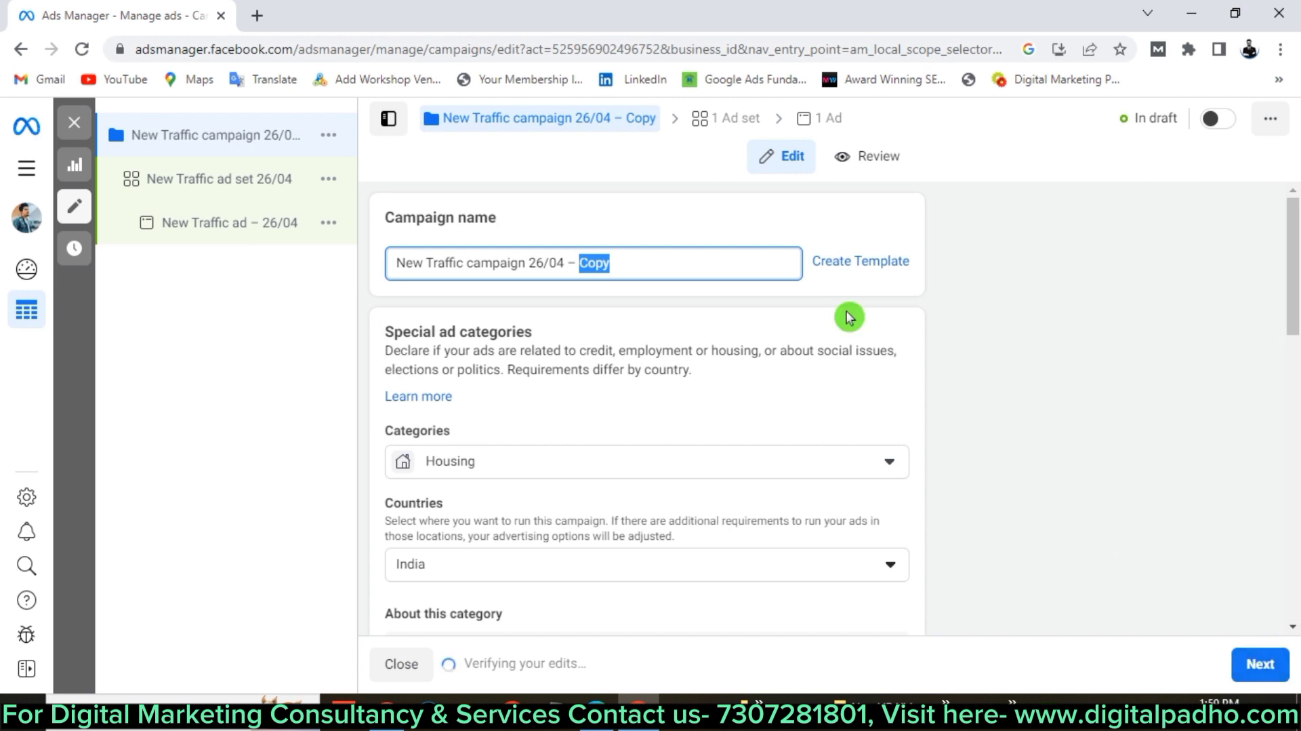
left_click(78, 126)
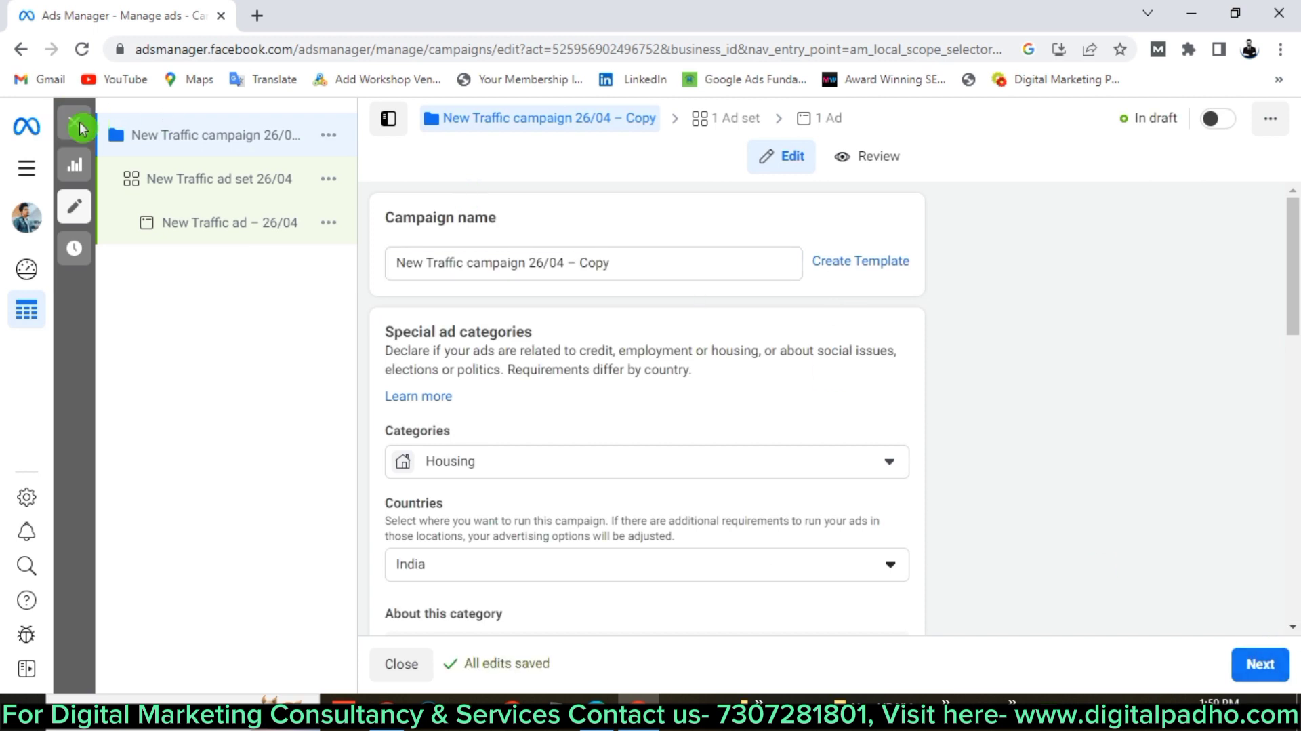
left_click(689, 422)
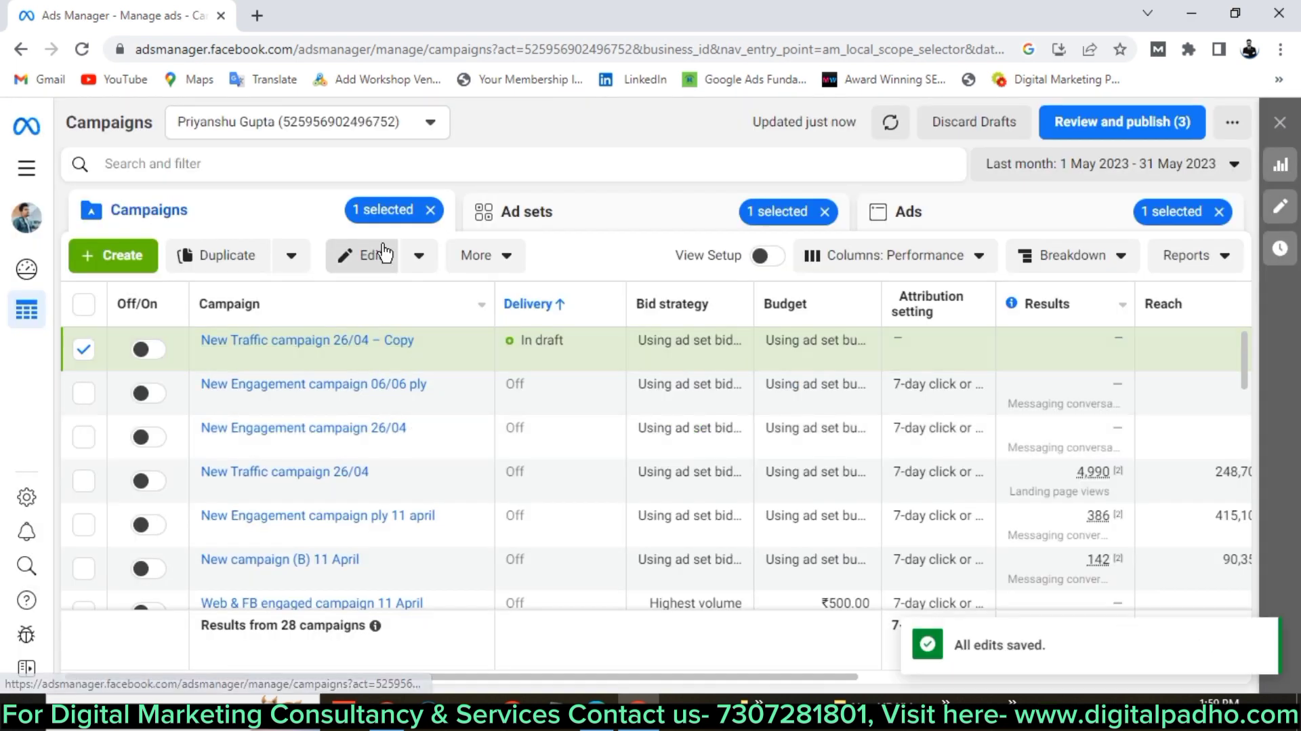
Delete the draft 'New Traffic campaign 26/04 – Copy' from the actions menu and confirm.
left_click(526, 265)
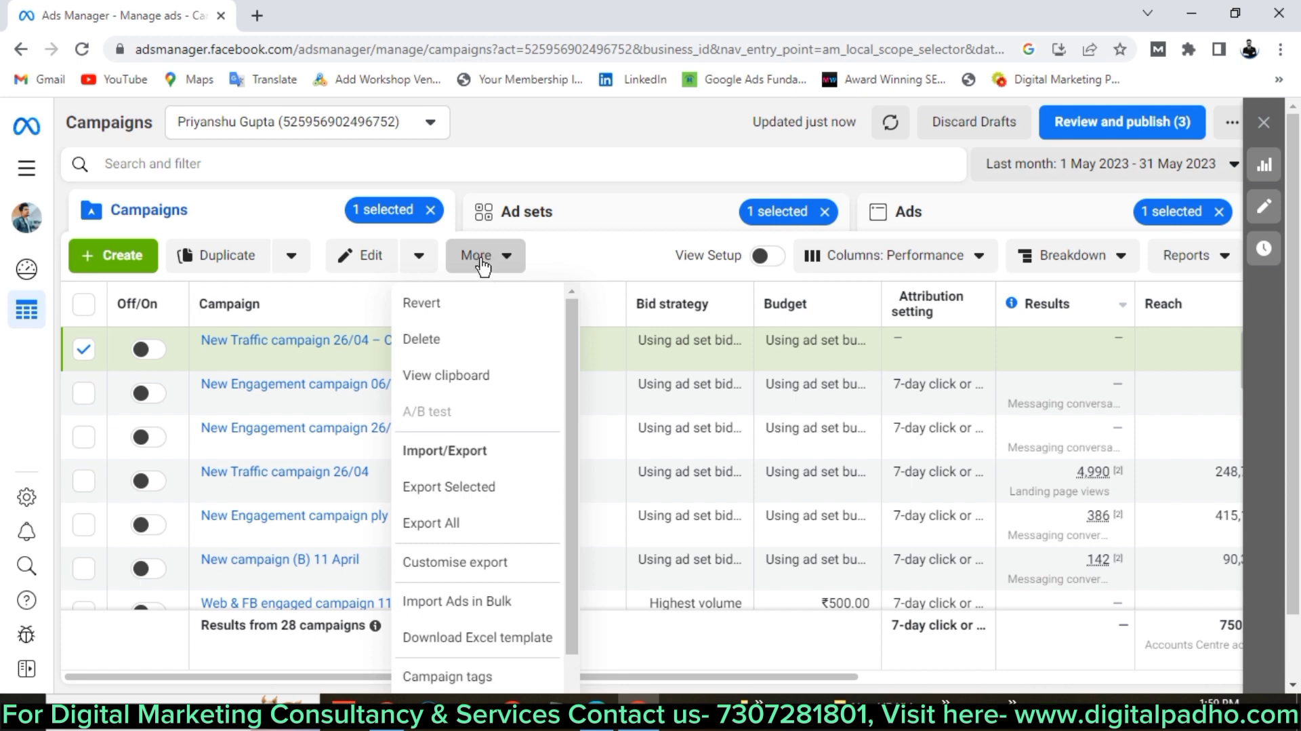
left_click(438, 343)
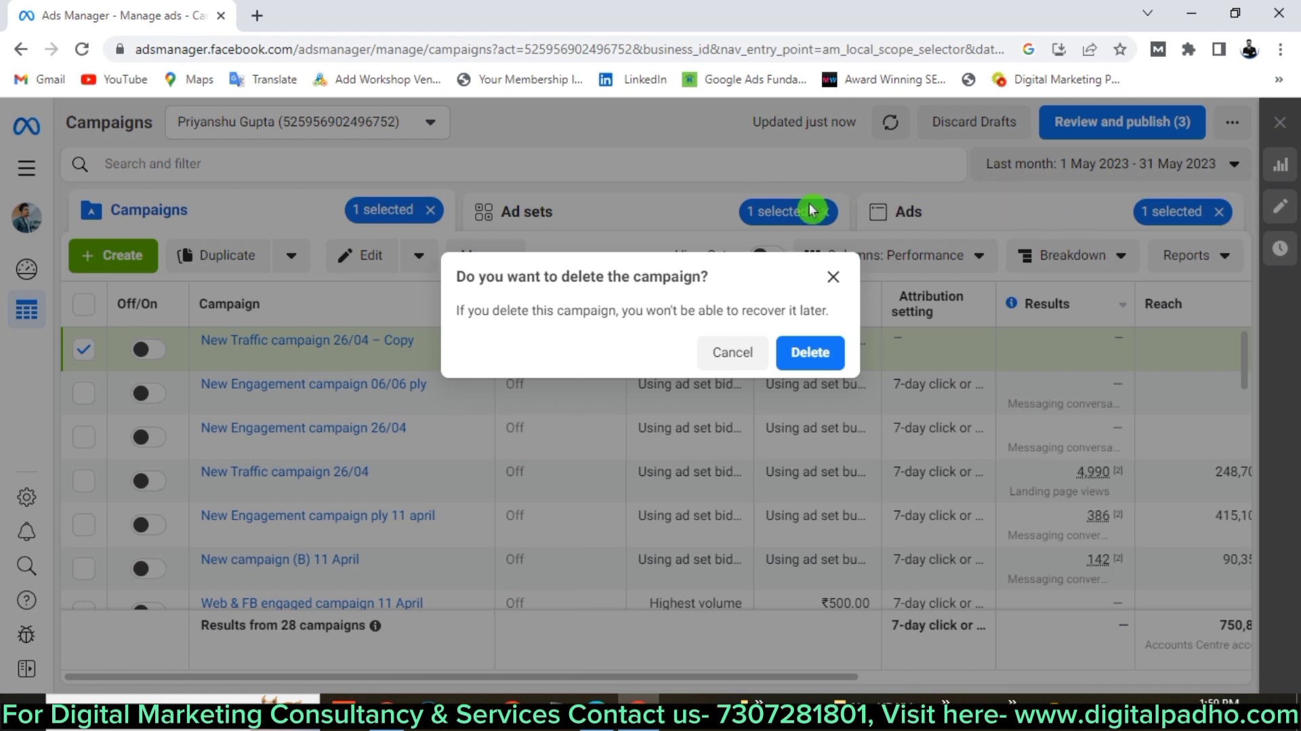
left_click(814, 353)
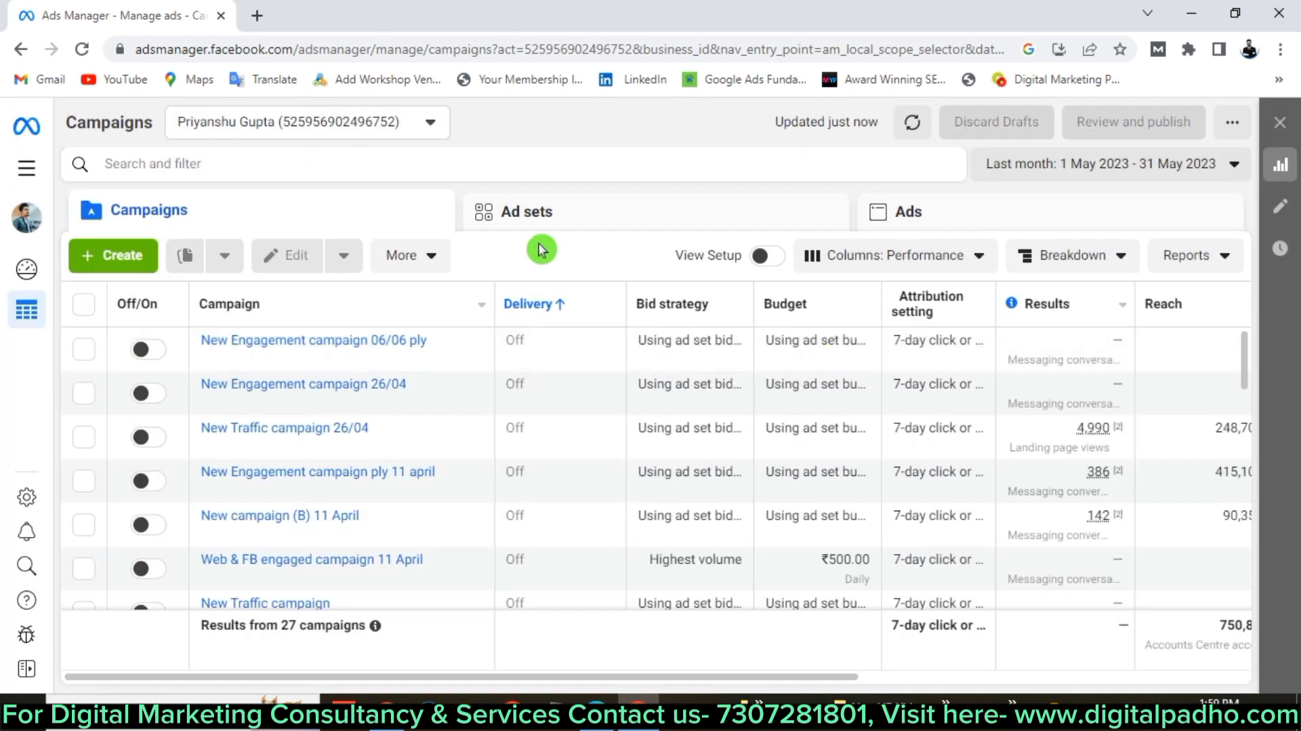
left_click(194, 427)
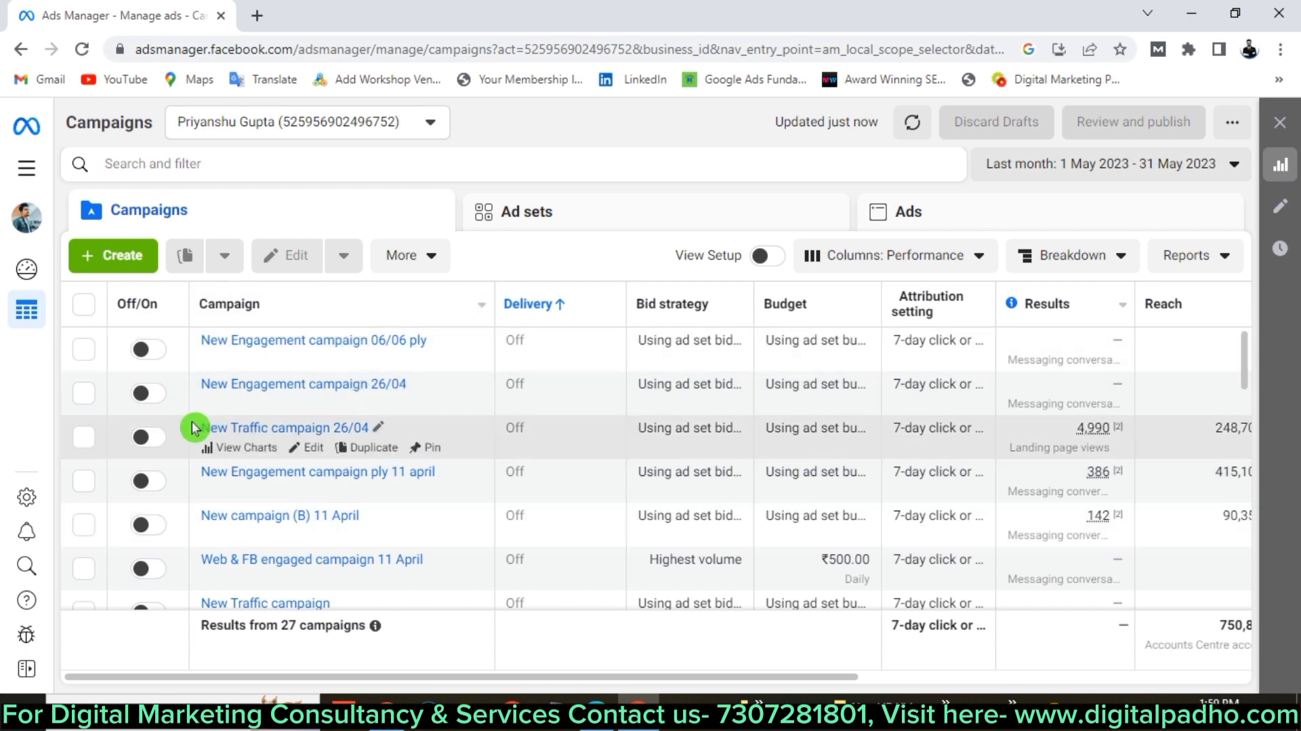
Select New Traffic campaign 26/04, check its Edit options, then toggle it on and back off.
left_click(98, 442)
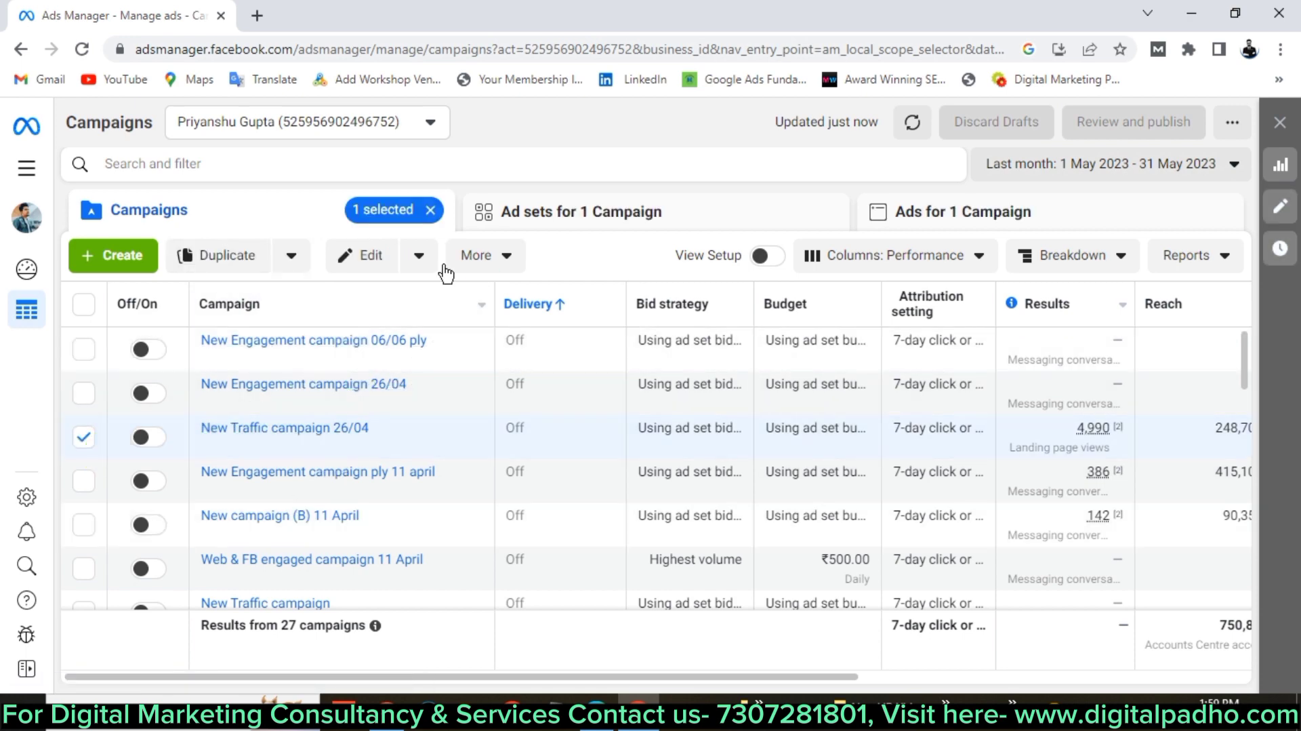
left_click(419, 256)
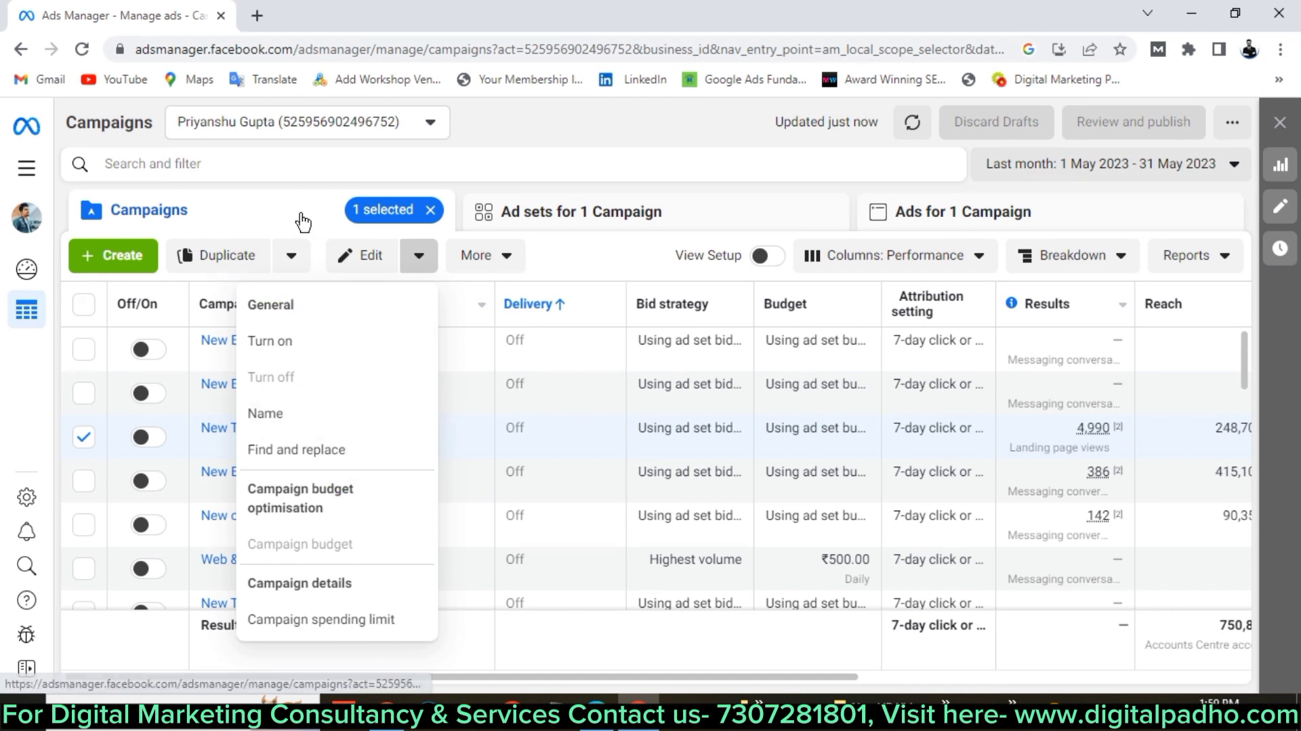
left_click(222, 468)
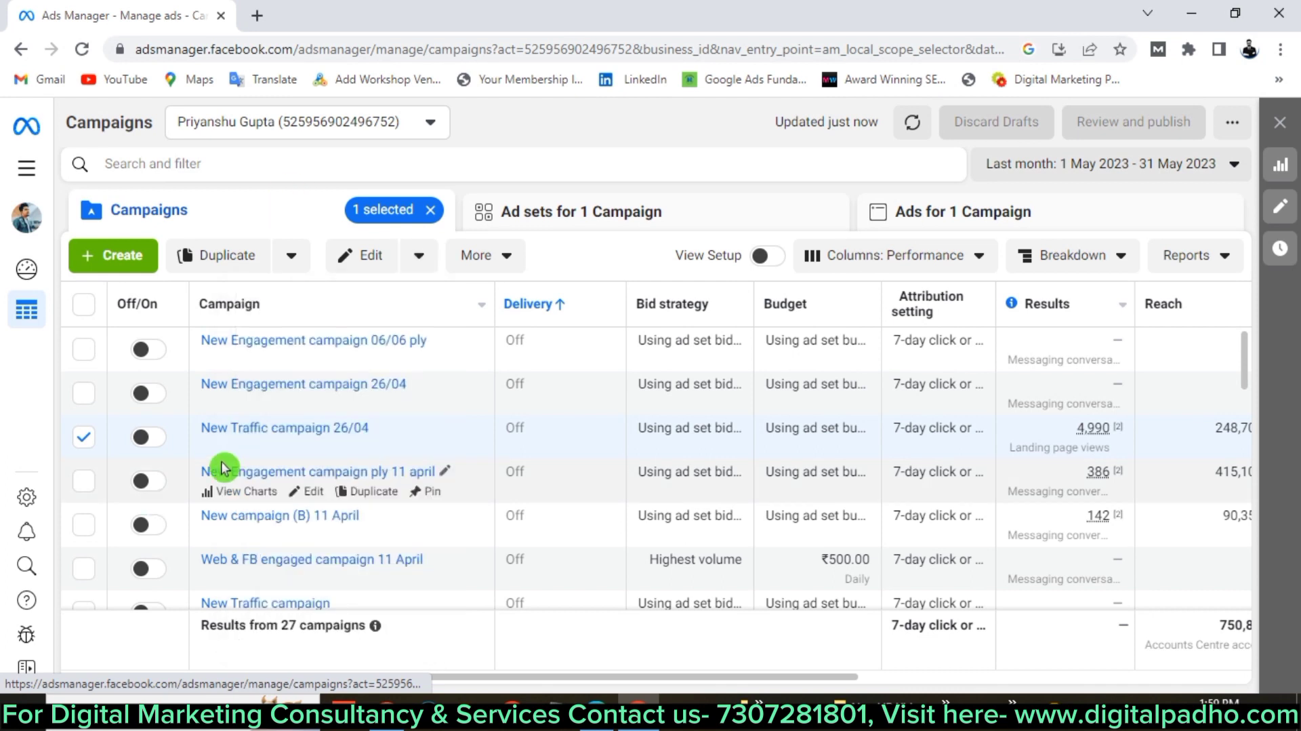
left_click(142, 438)
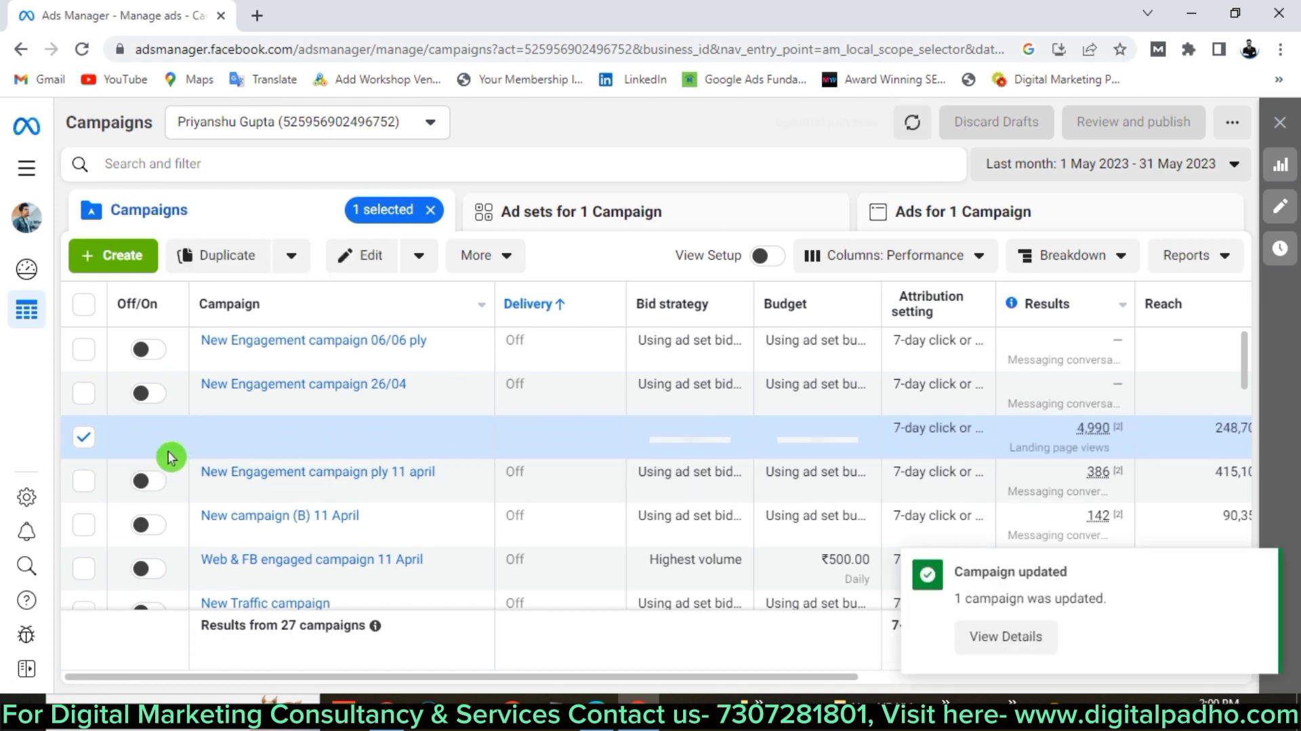
left_click(130, 440)
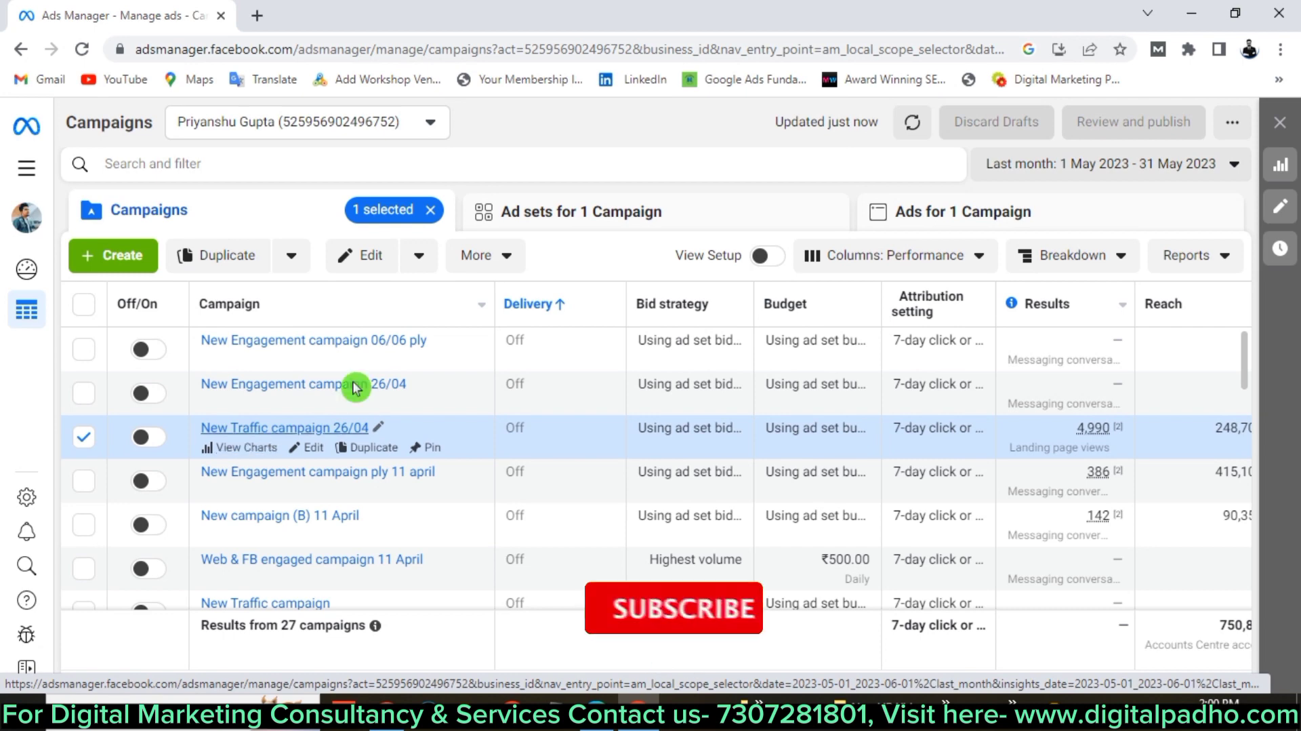
left_click(429, 449)
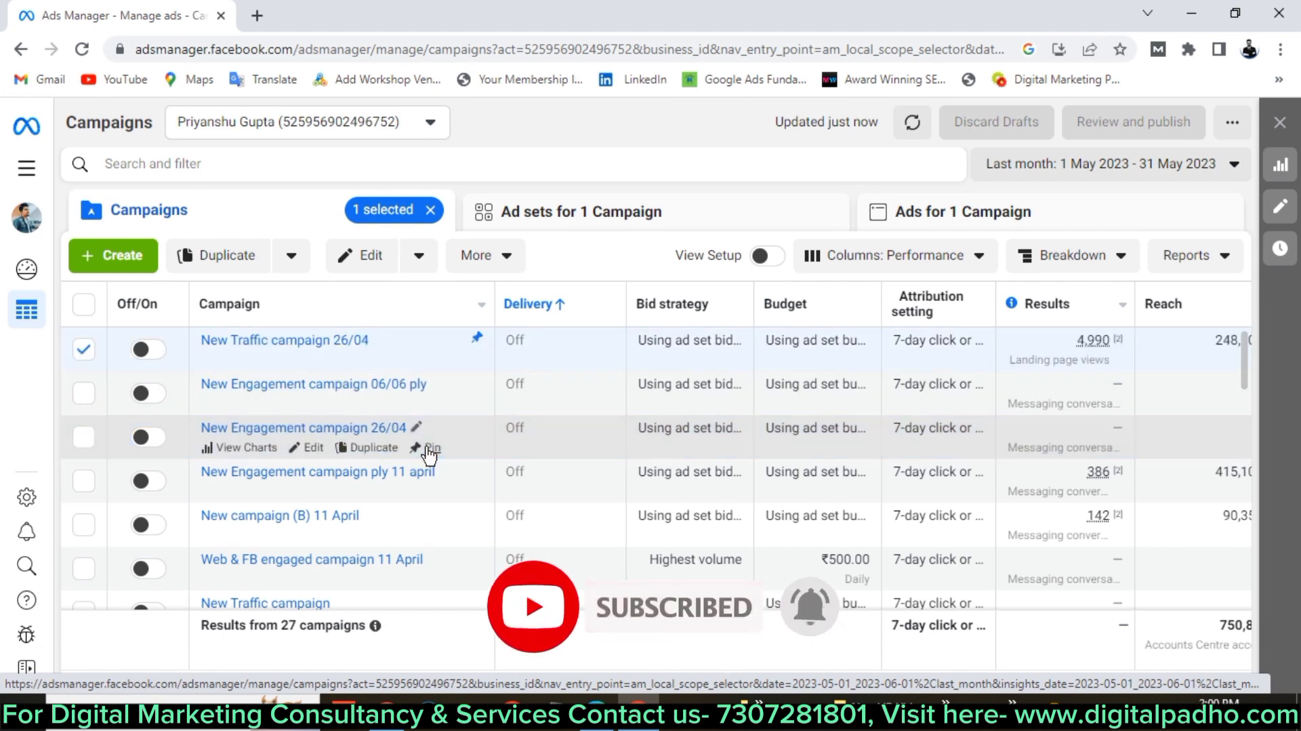
left_click(478, 344)
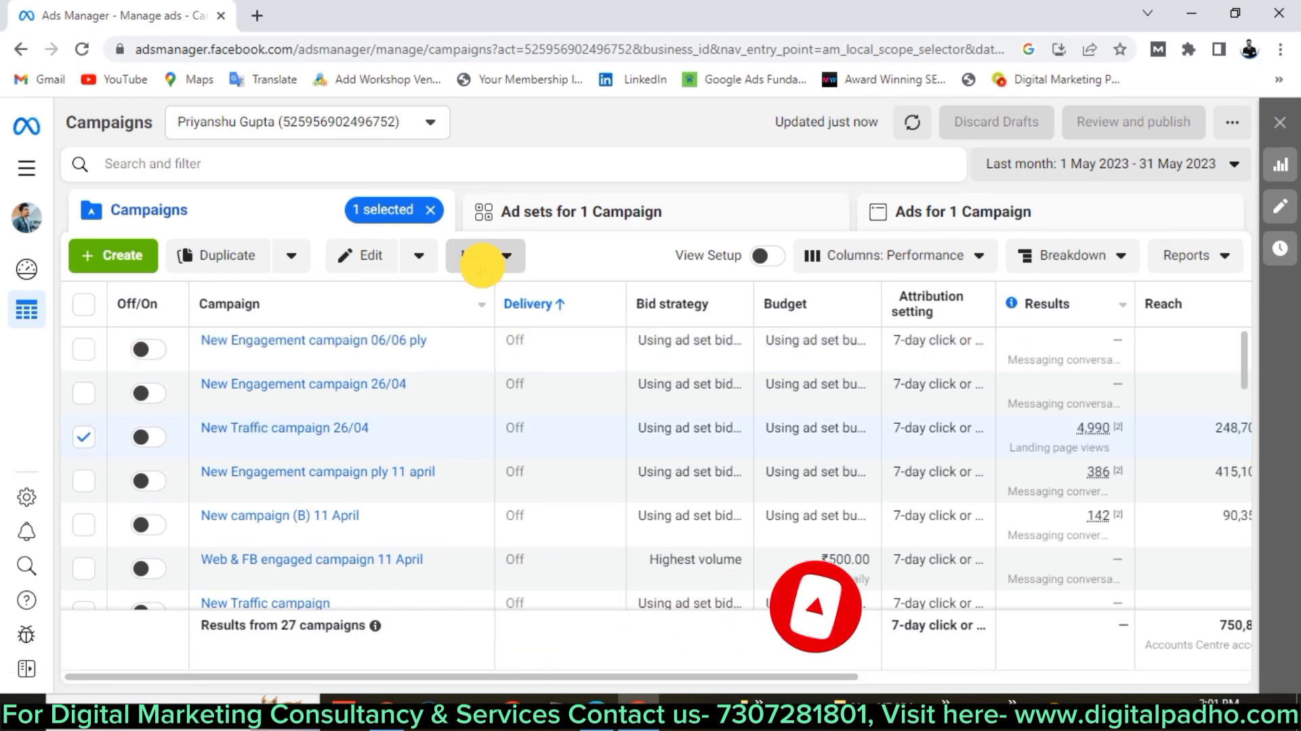
left_click(483, 257)
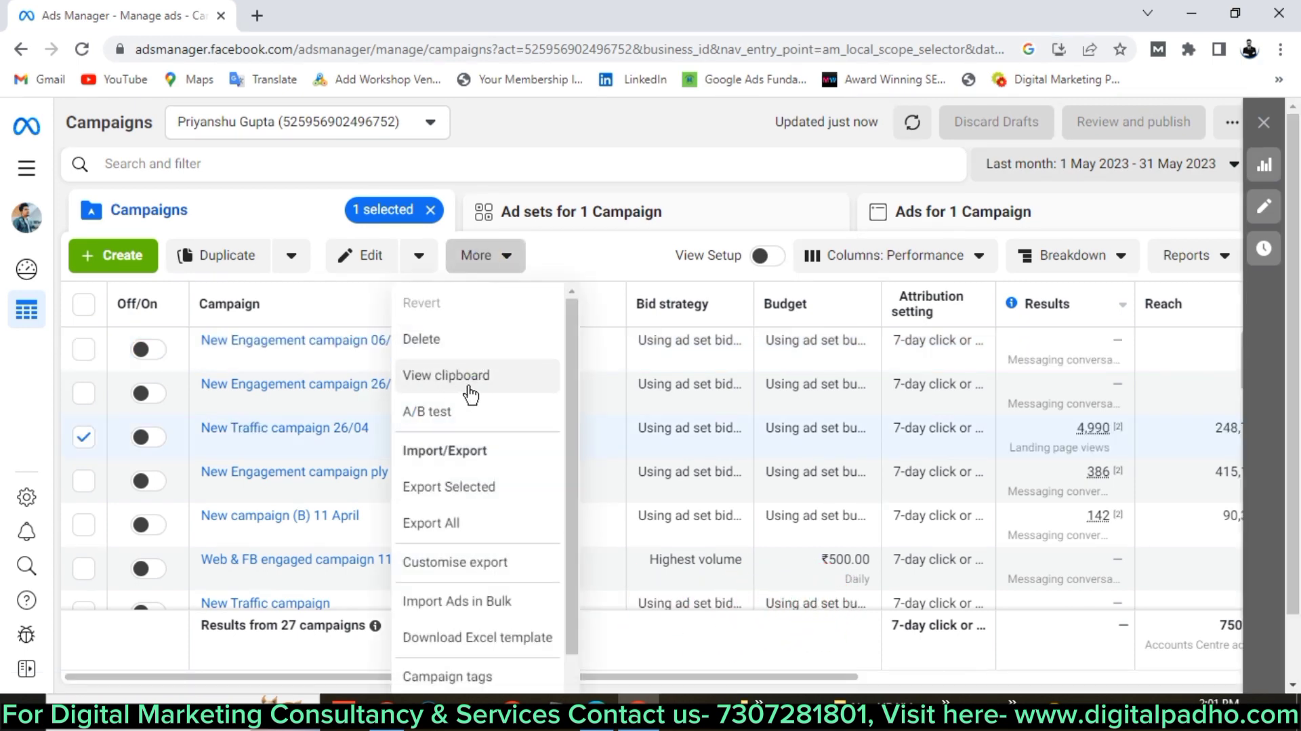
scroll(468, 391, "down", 2)
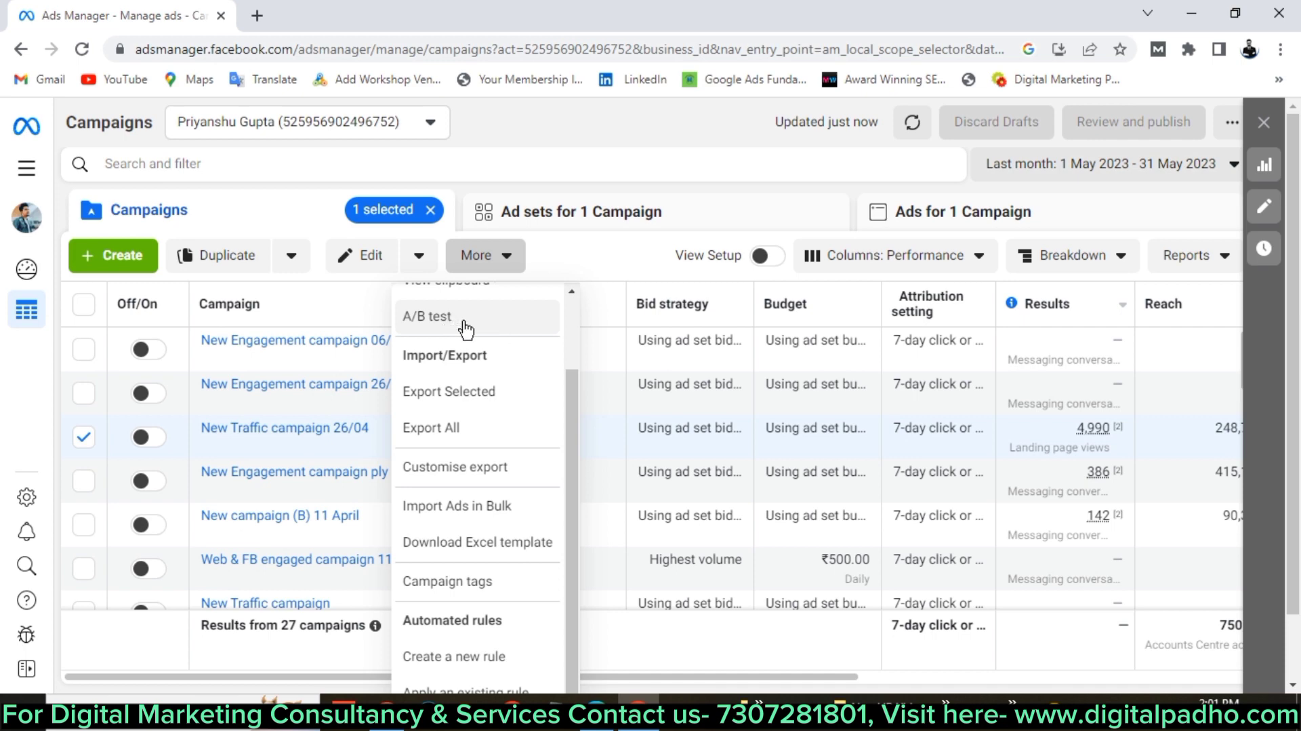
scroll(468, 339, "down", 1)
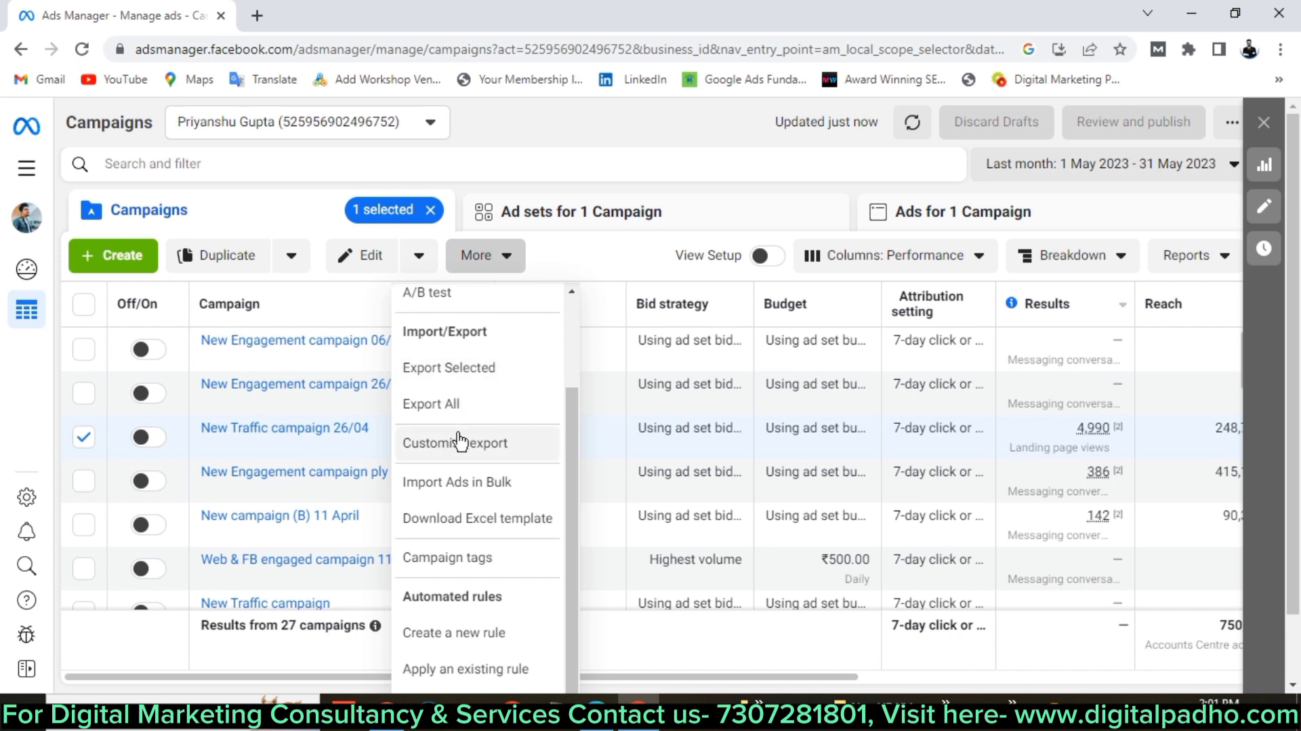
scroll(459, 440, "down", 1)
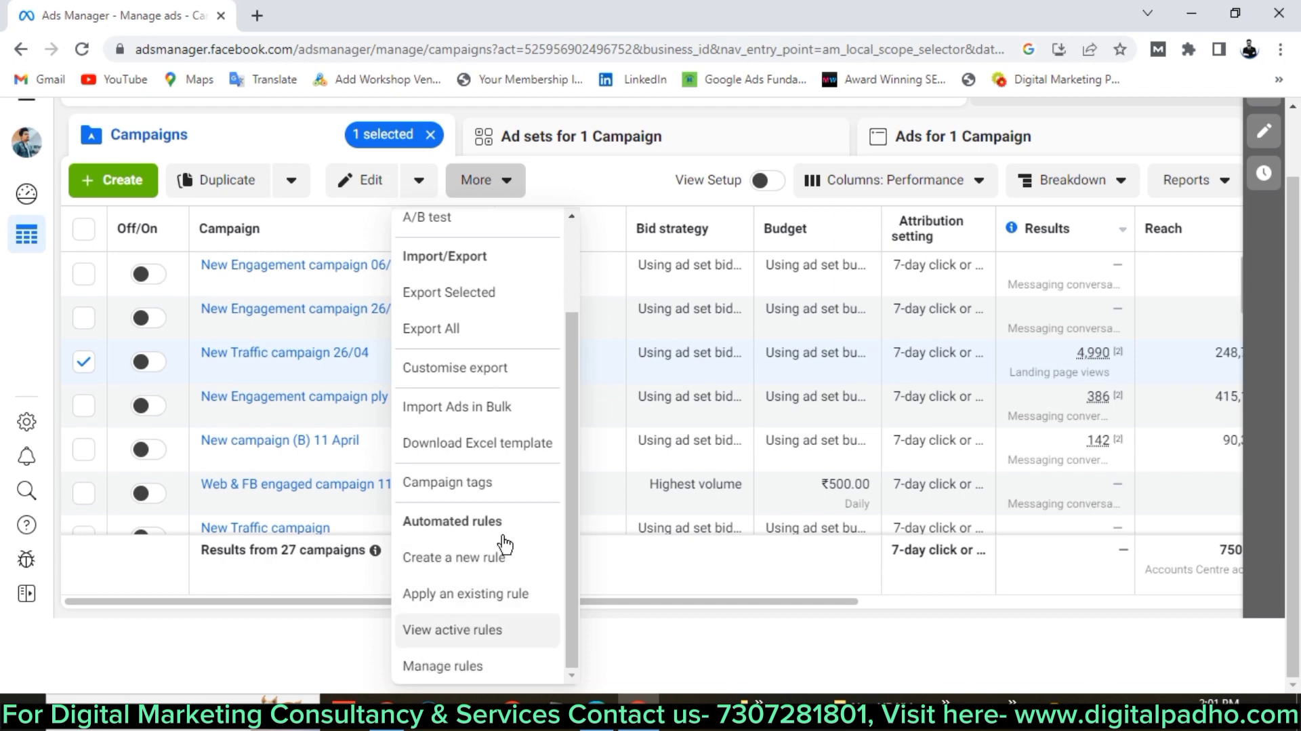
scroll(500, 358, "up", 2)
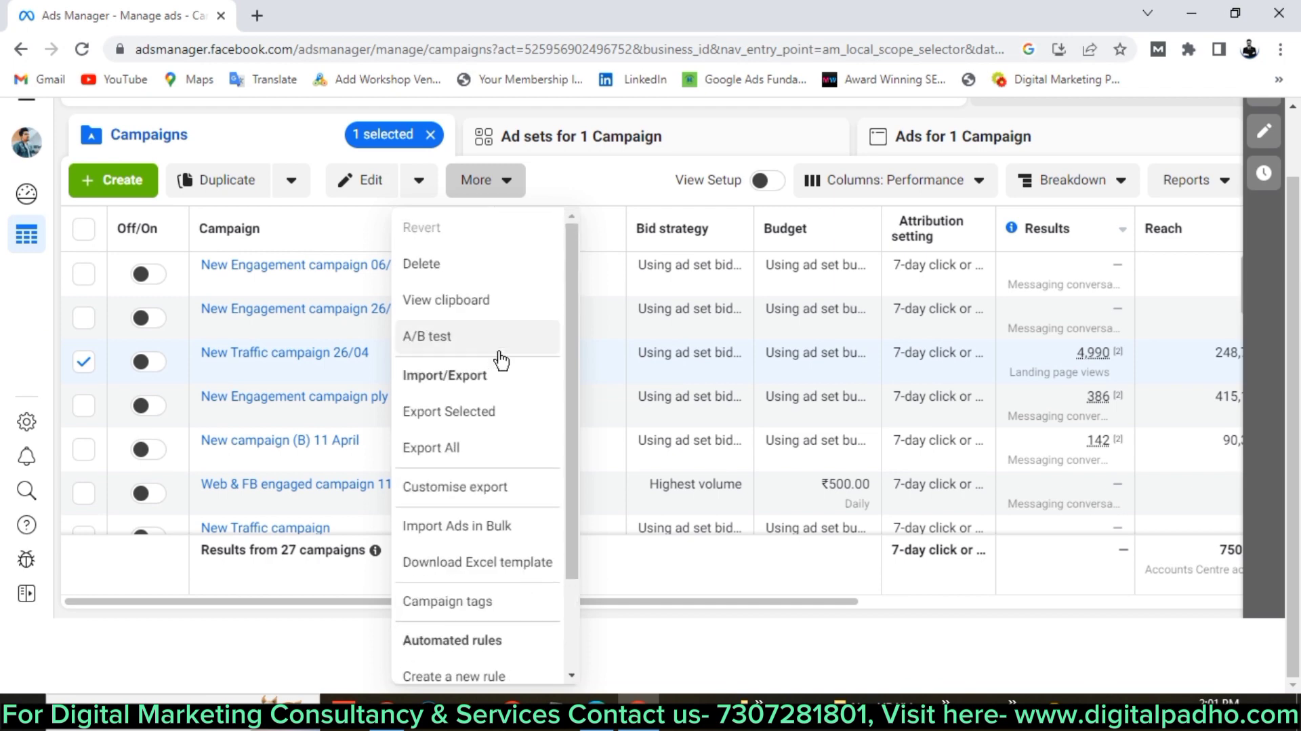
left_click(598, 196)
scroll(599, 196, "up", 1)
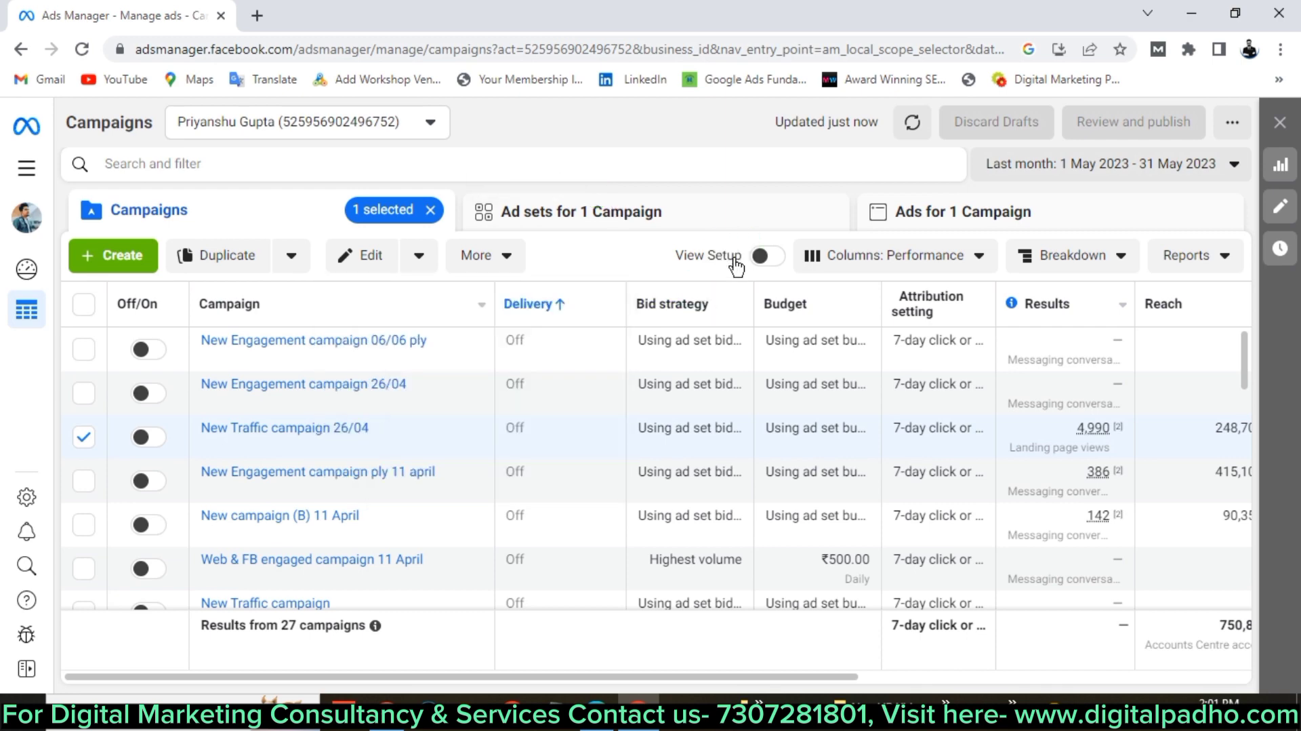
Browse the Columns: Performance preset list, closing and reopening it.
left_click(906, 270)
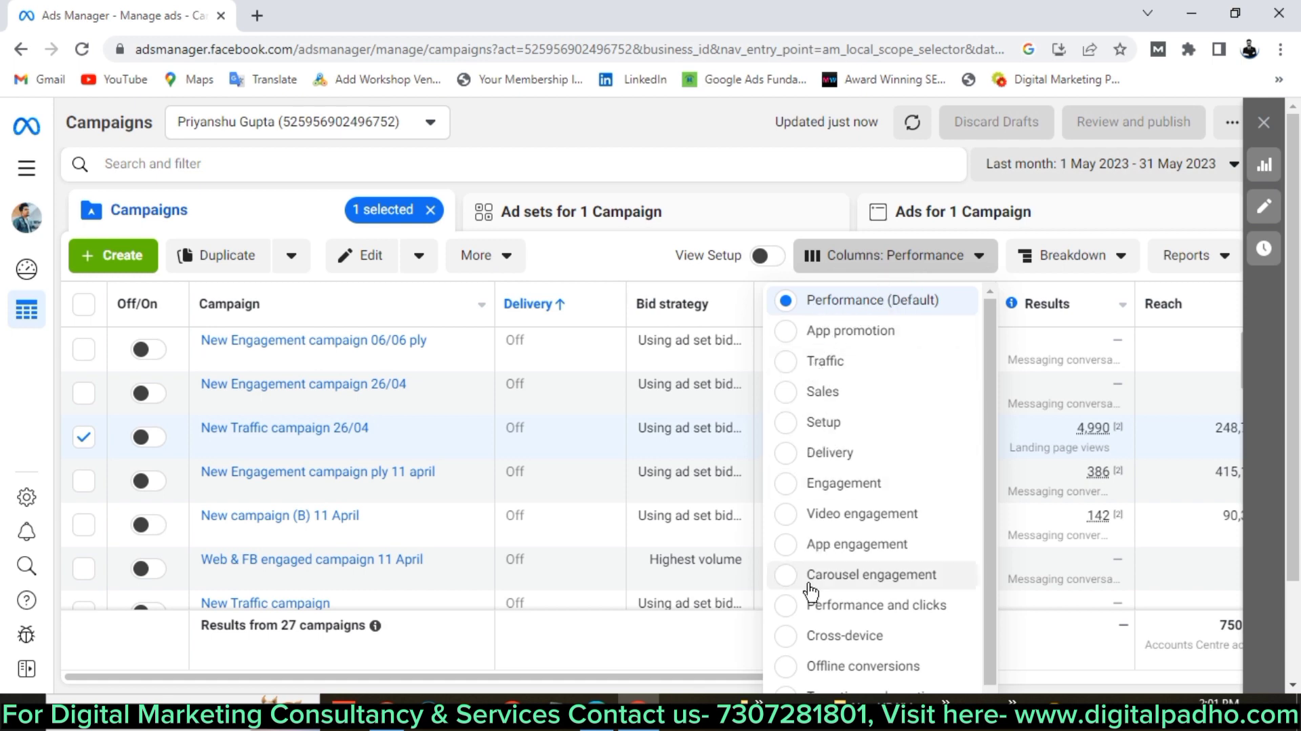
scroll(824, 580, "down", 2)
scroll(822, 581, "up", 2)
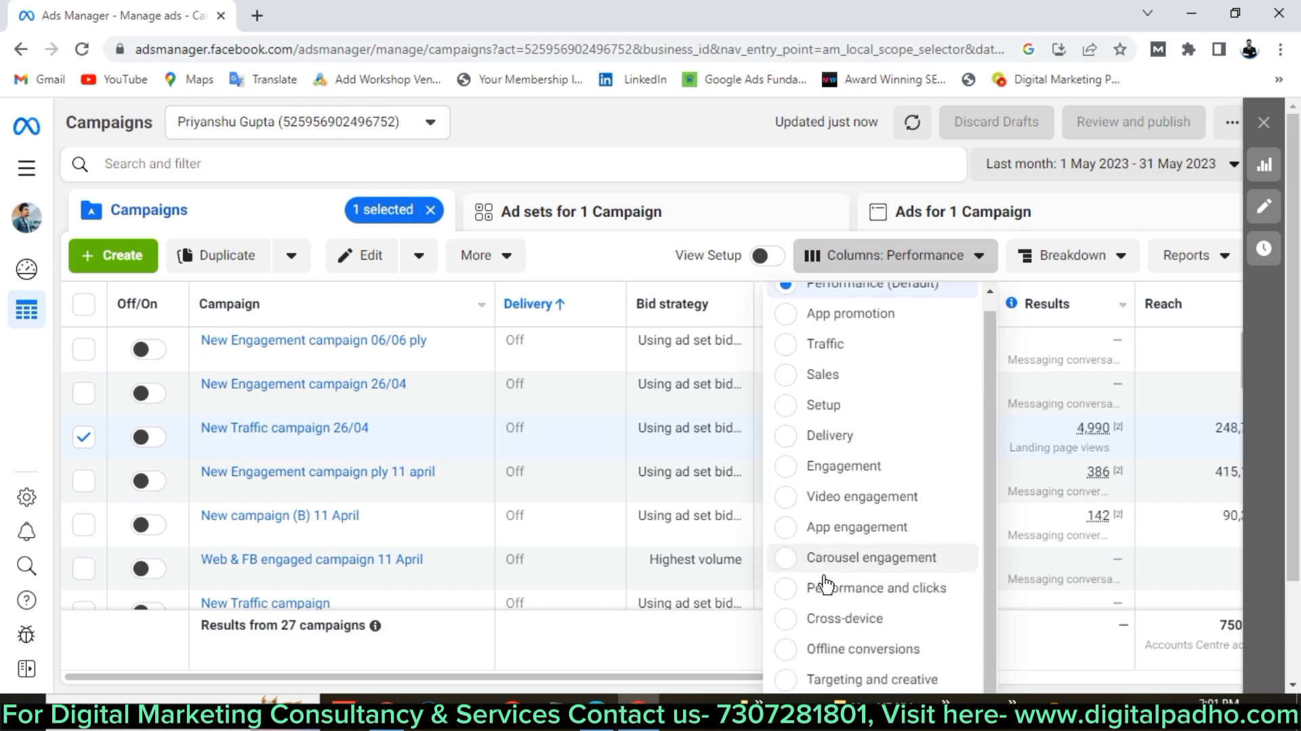
scroll(826, 581, "down", 2)
scroll(861, 549, "up", 3)
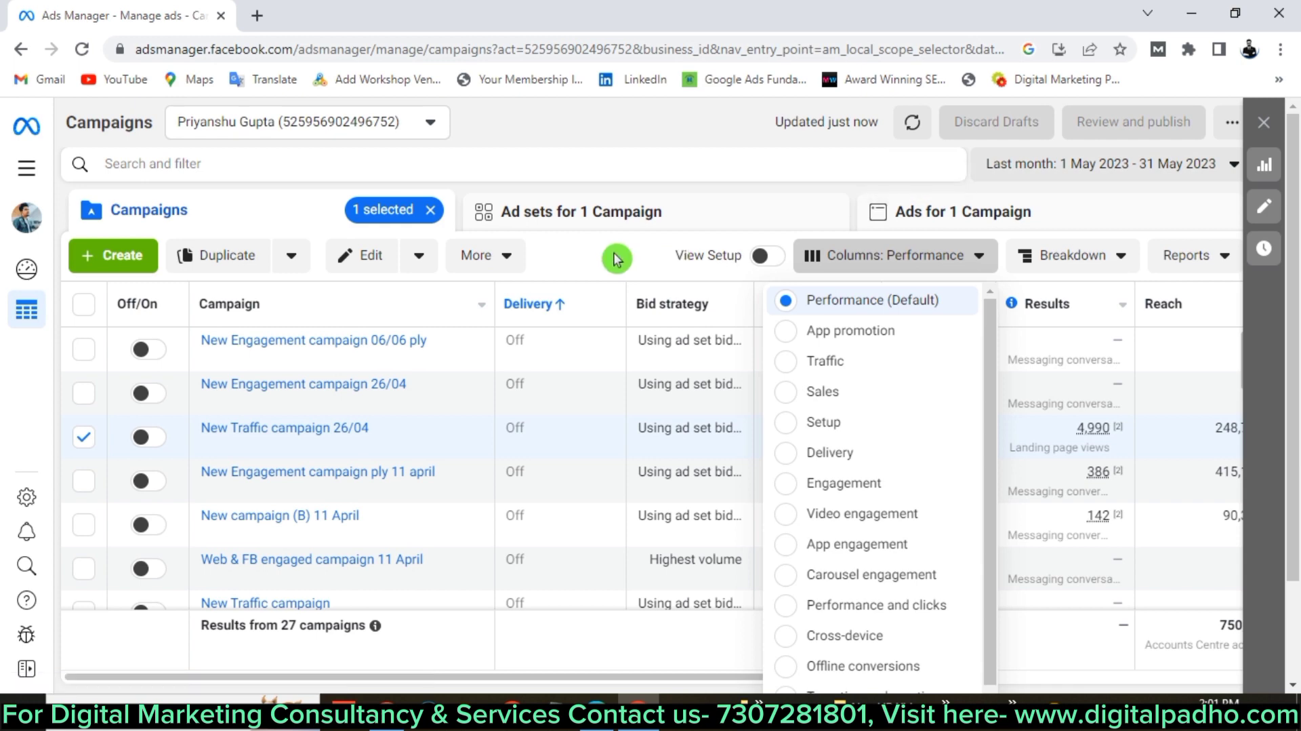
left_click(946, 259)
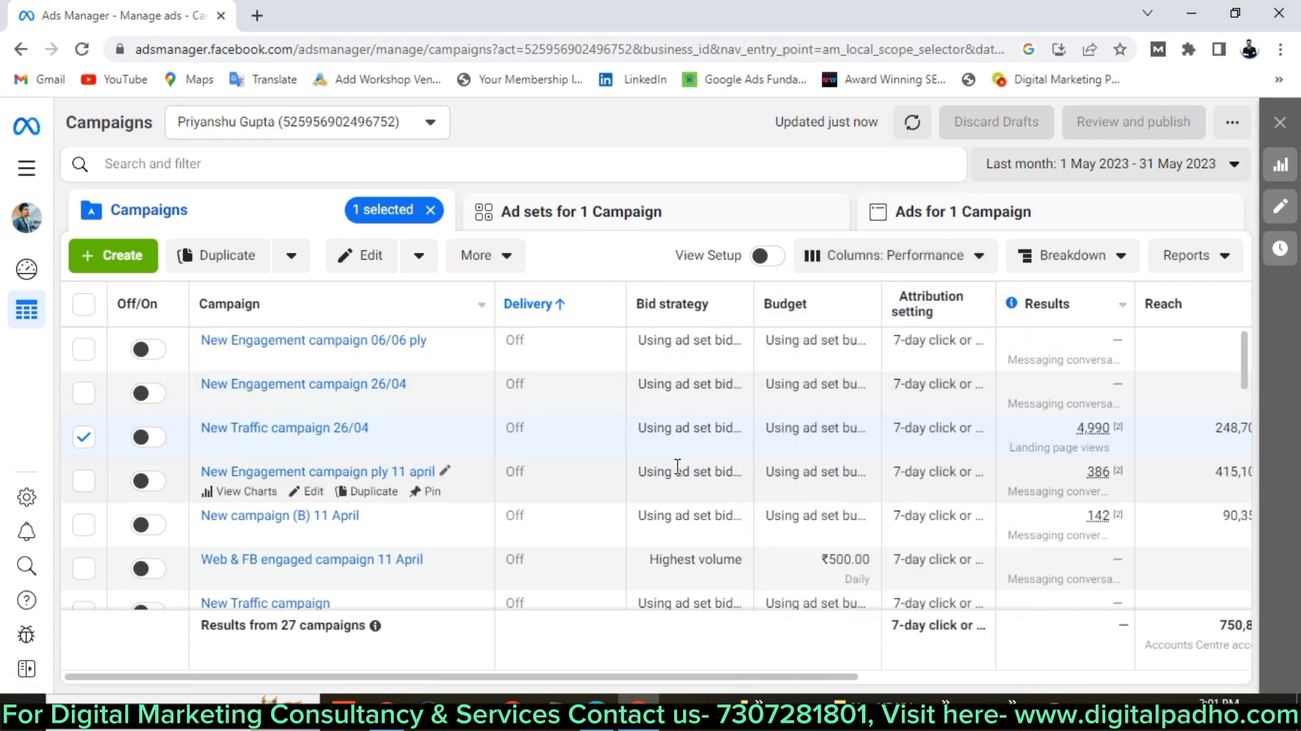
left_click(968, 261)
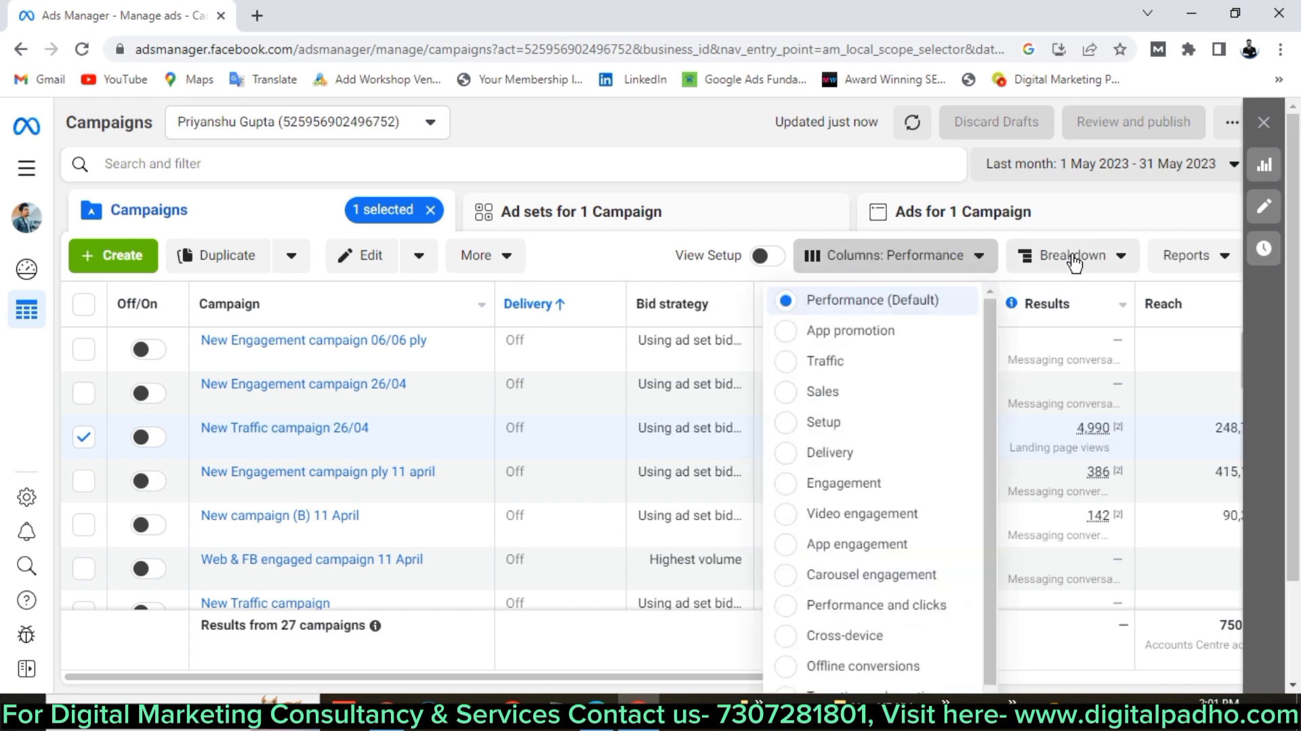
Look through the Breakdown submenus, then show the Reports options.
left_click(1104, 259)
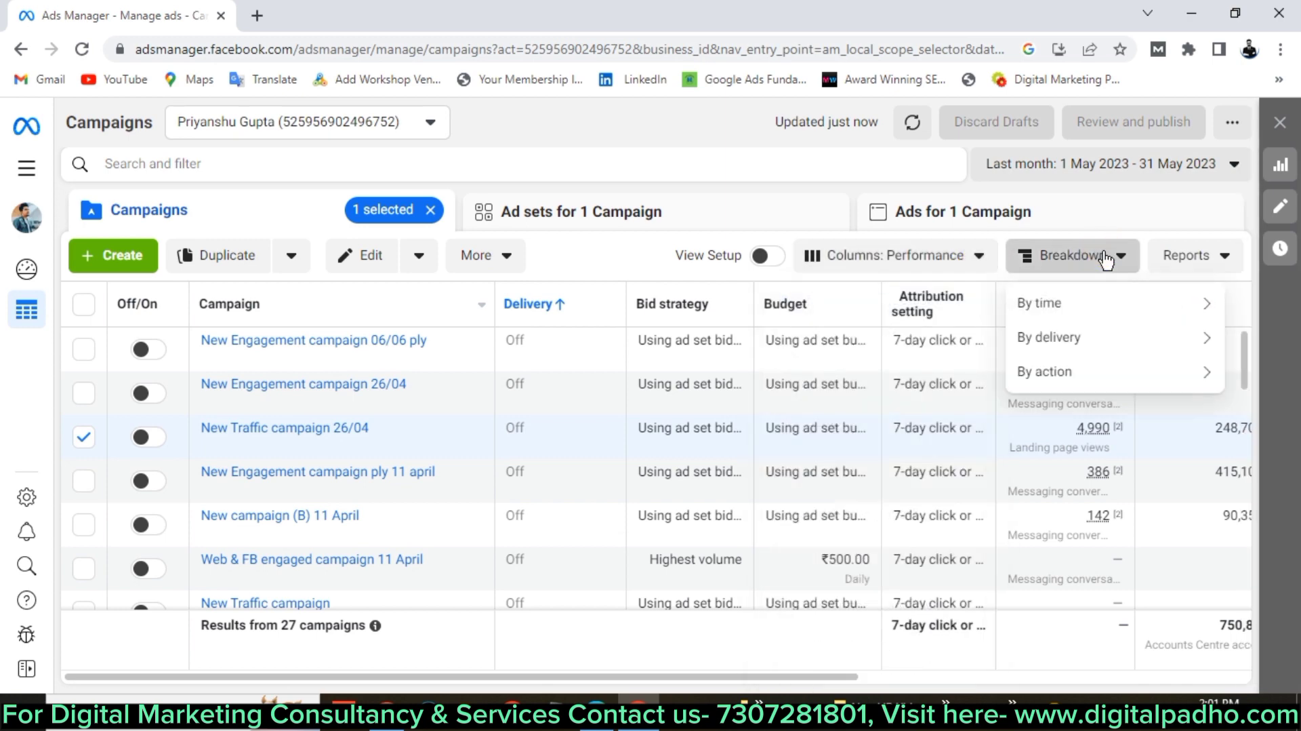
mouse_move(1094, 314)
mouse_move(1061, 369)
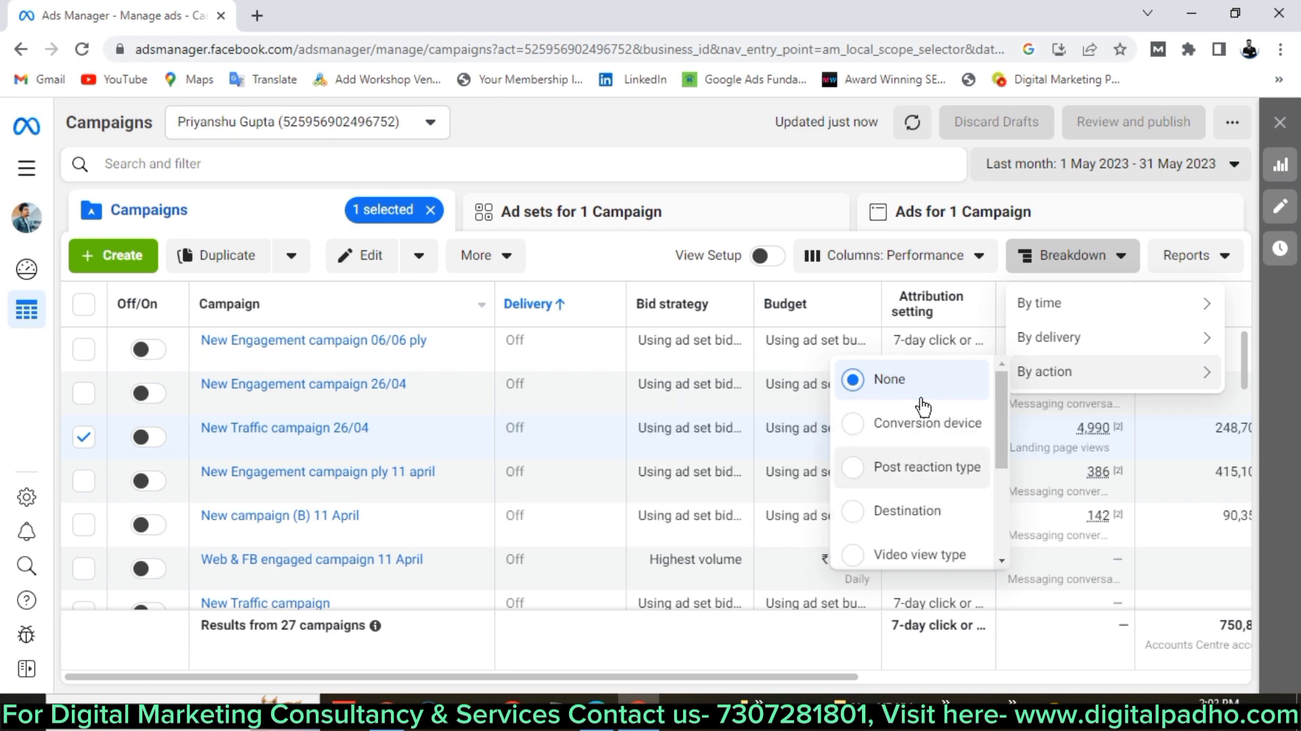
left_click(1179, 254)
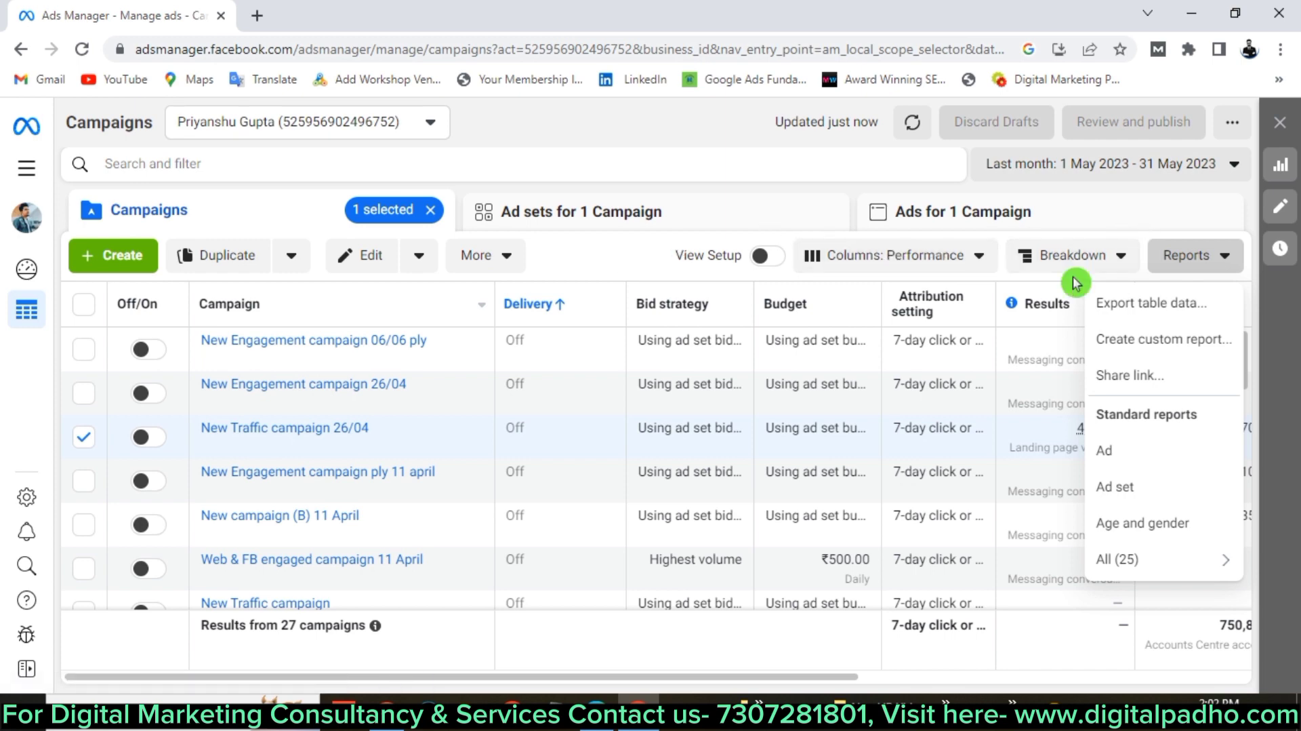
Close the Reports options and clear the '1 selected' campaign selection.
left_click(616, 270)
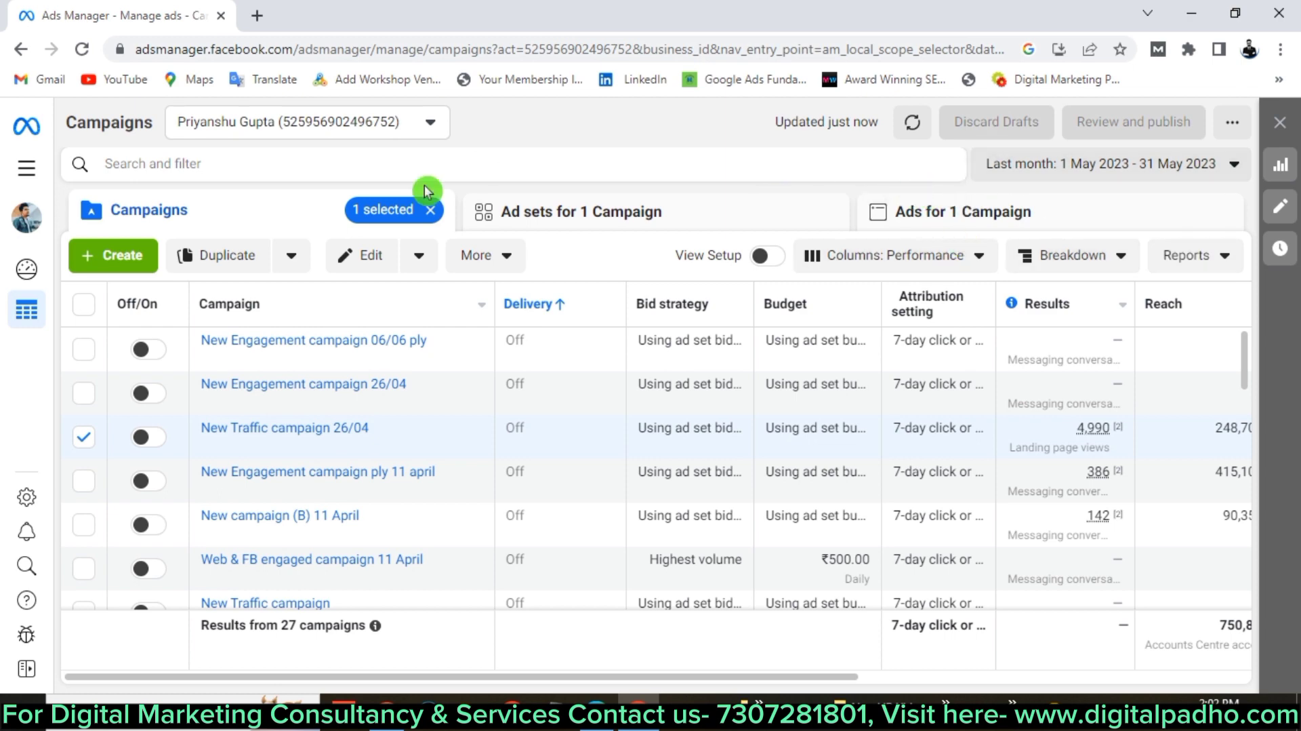
left_click(430, 211)
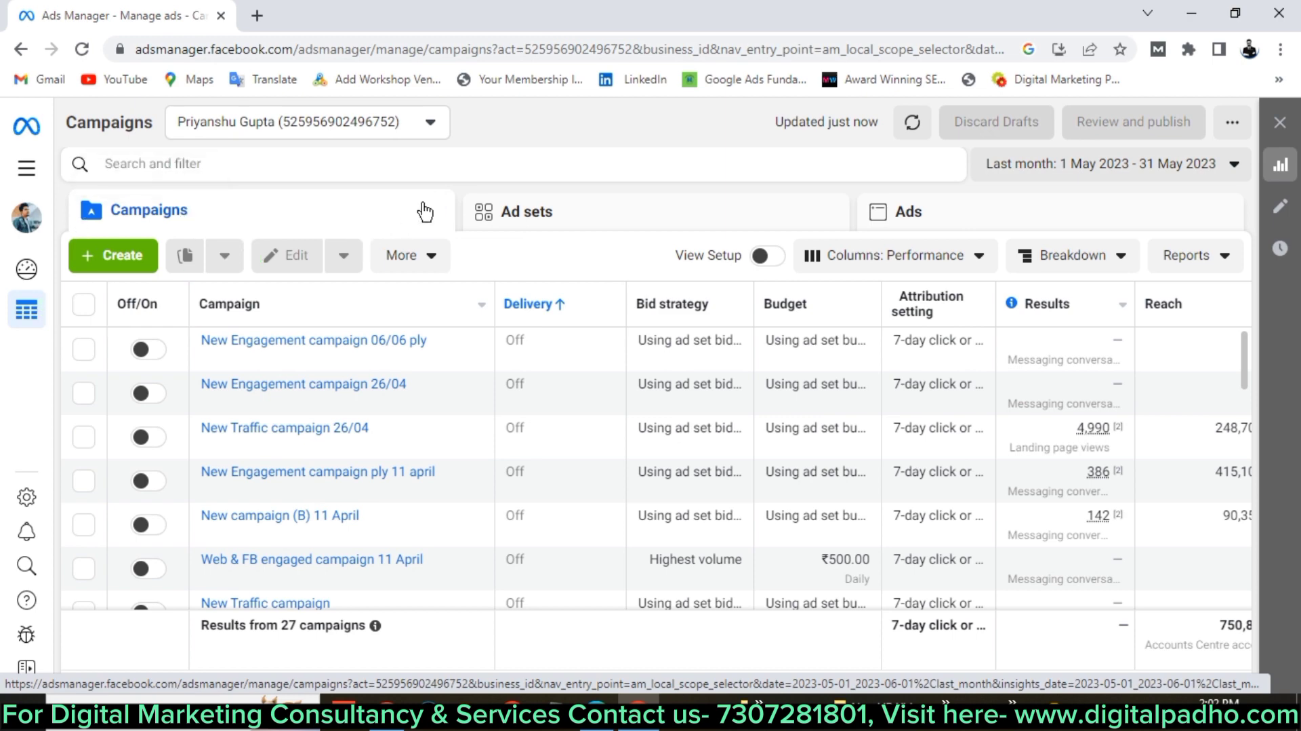
left_click(401, 194)
left_click(600, 254)
mouse_move(386, 705)
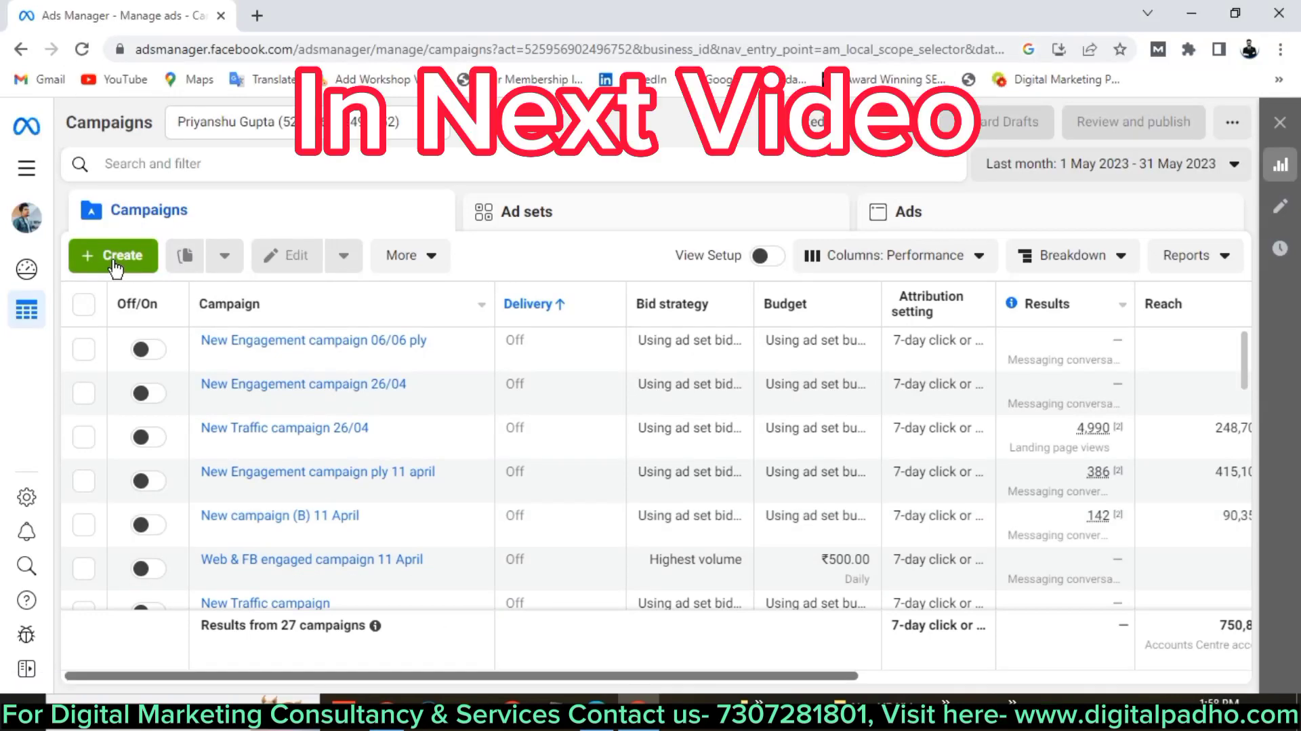
left_click(129, 256)
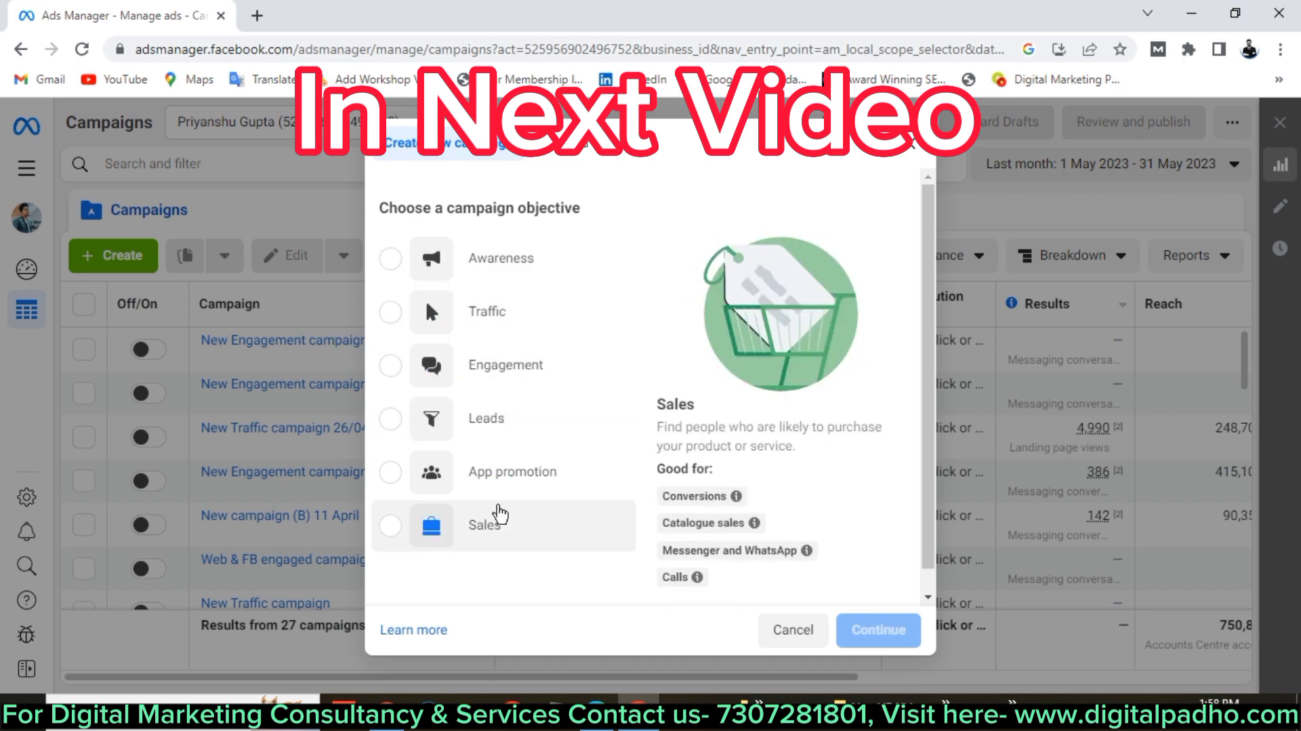
left_click(796, 630)
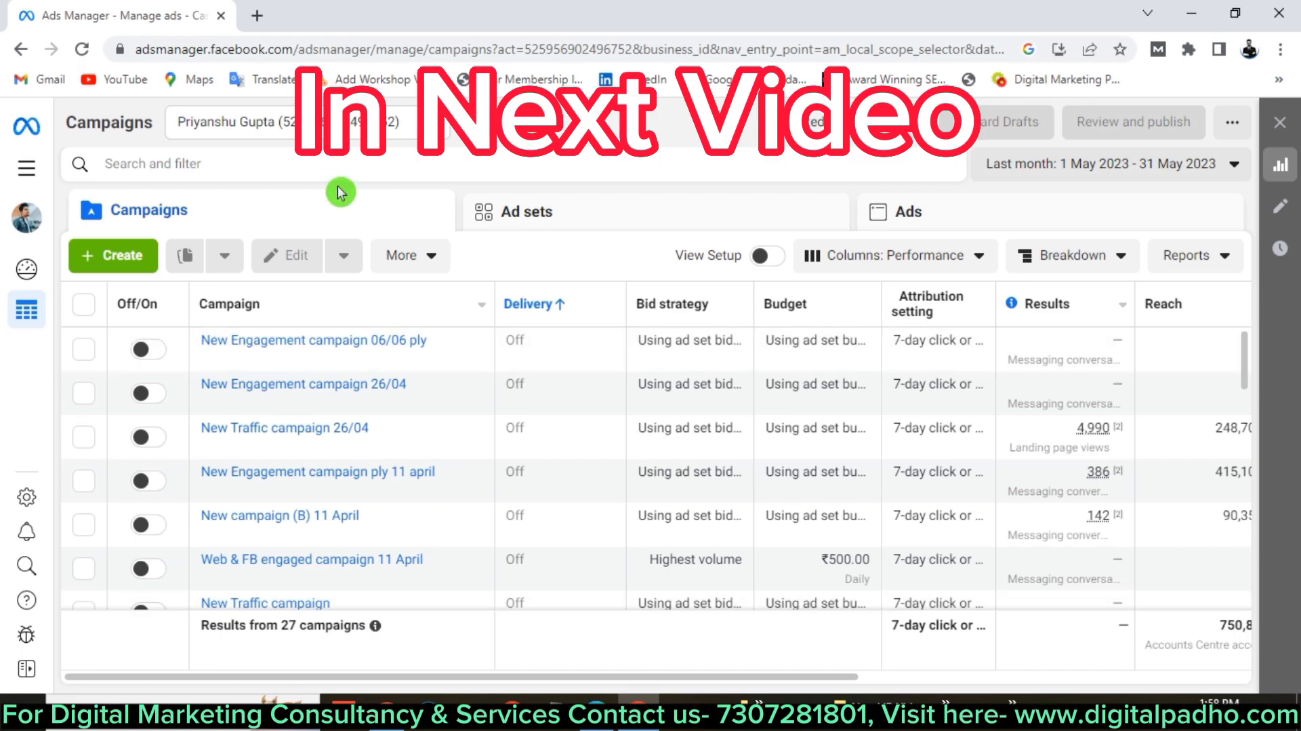